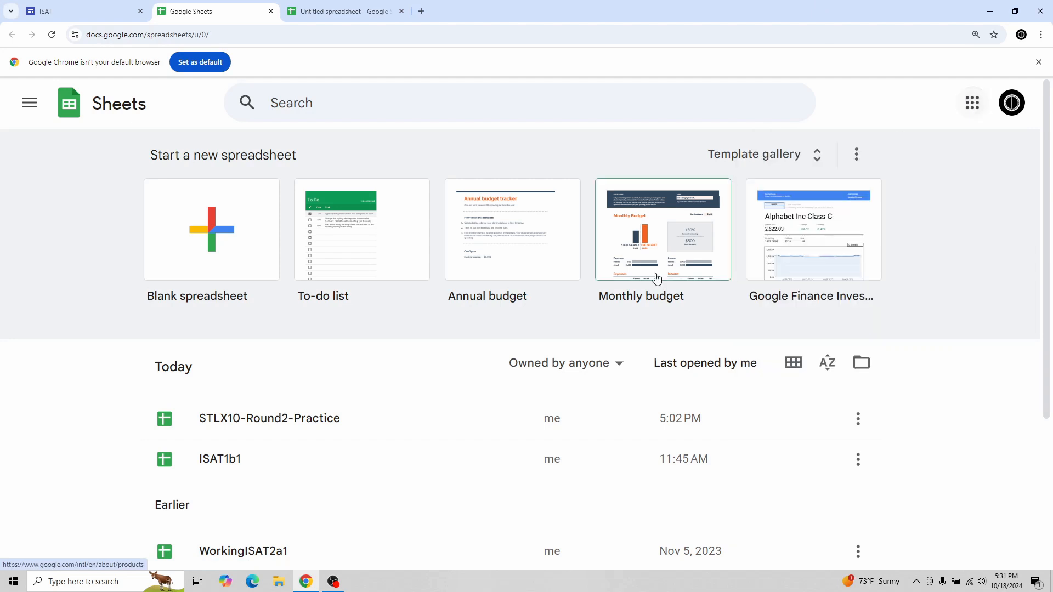
Create a new blank spreadsheet and dismiss the pre-built tables suggestions.
{"action": "scroll", "coordinate": [407, 436], "scroll_direction": "down", "scroll_amount": 3}
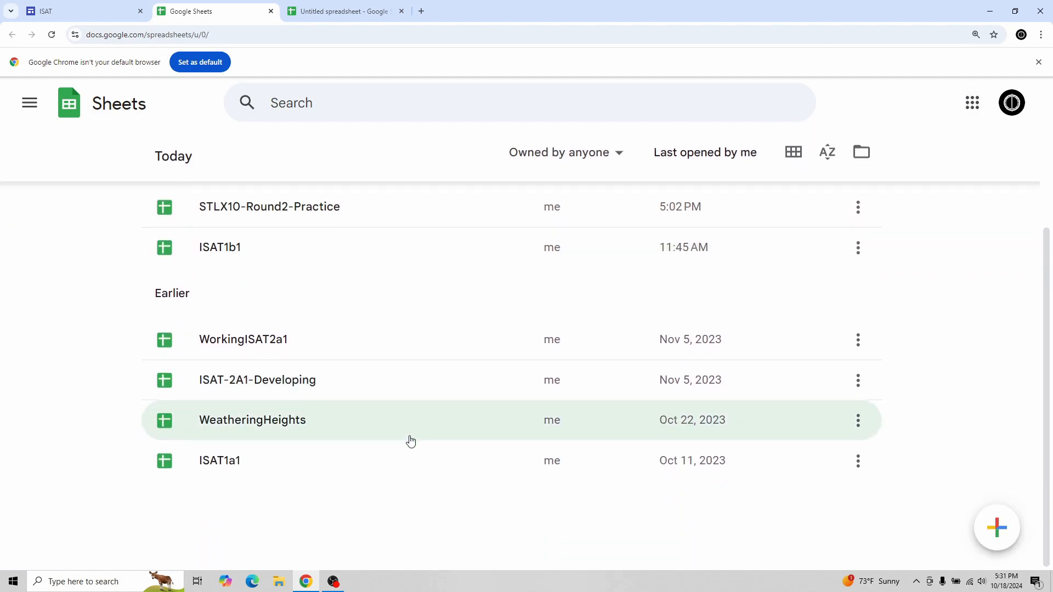
{"action": "scroll", "coordinate": [404, 439], "scroll_direction": "up", "scroll_amount": 2}
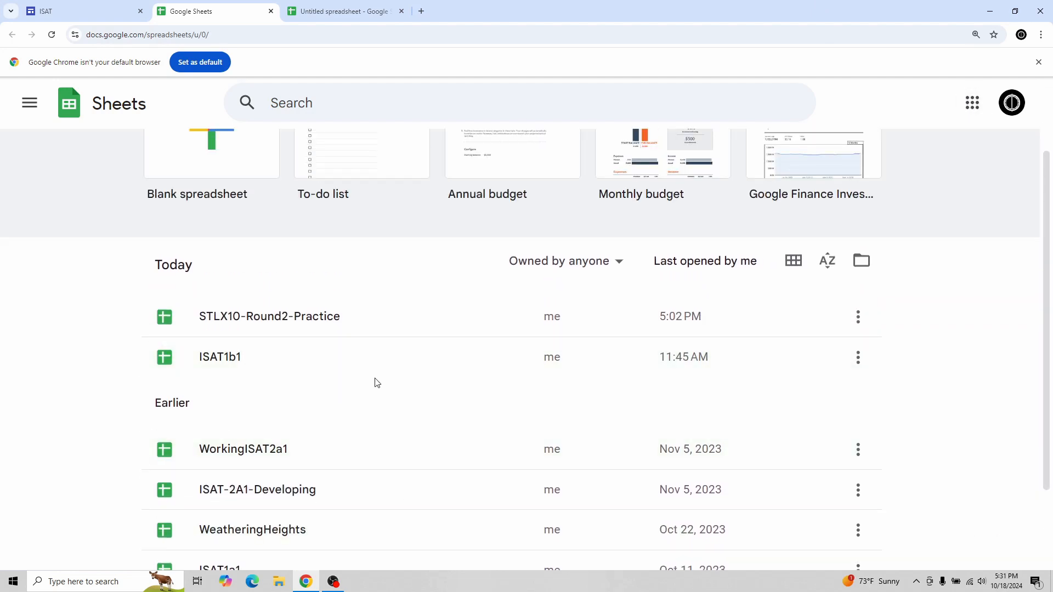
{"action": "scroll", "coordinate": [390, 384], "scroll_direction": "up", "scroll_amount": 2}
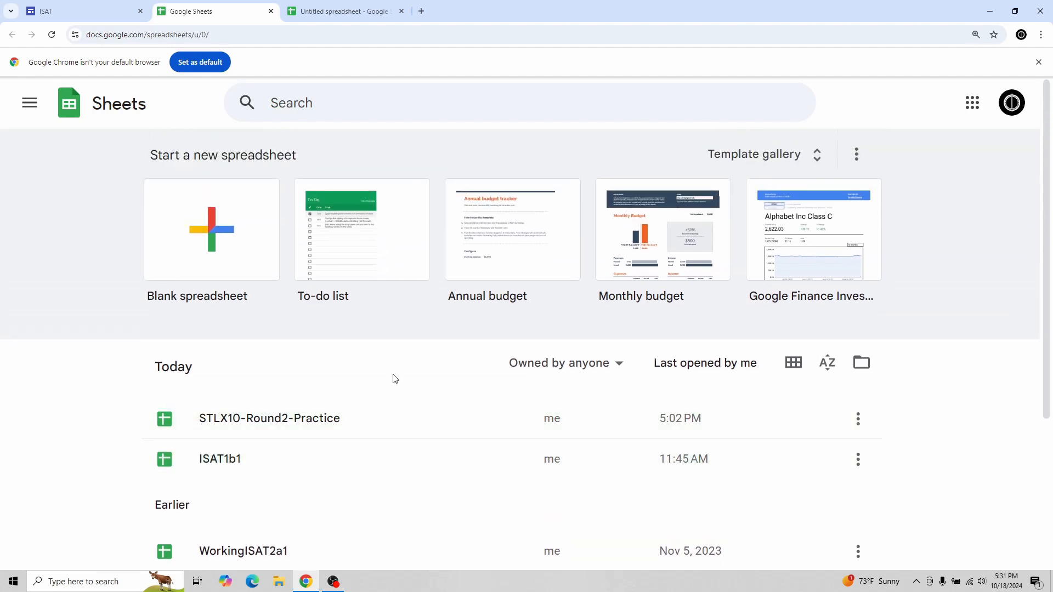
{"action": "left_click", "coordinate": [220, 229]}
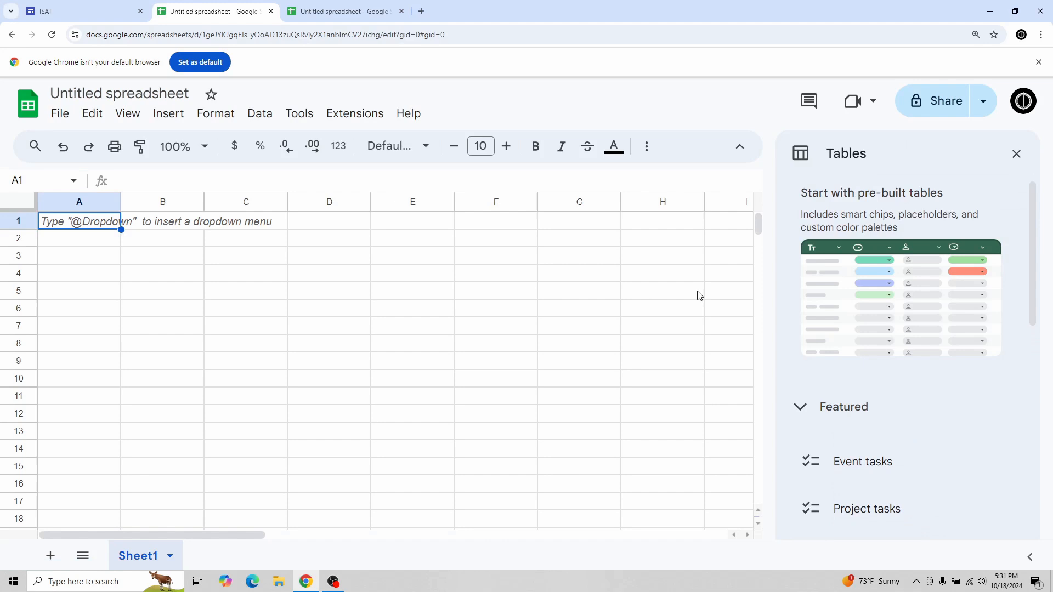
{"action": "left_click", "coordinate": [1018, 155]}
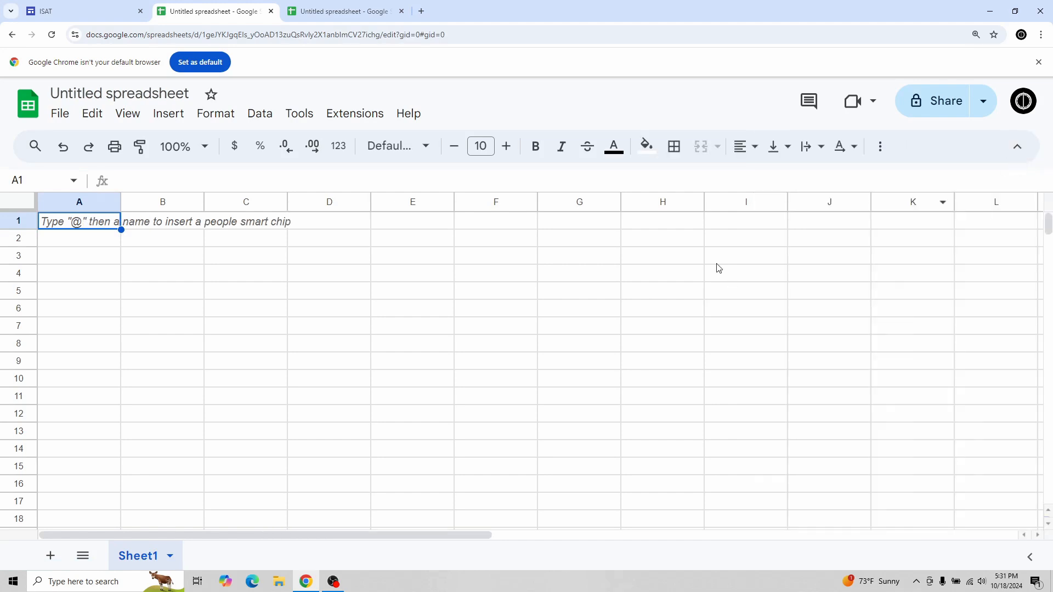
Rename the untitled spreadsheet as ISAT-Sheet_intro.
{"action": "left_click", "coordinate": [187, 95]}
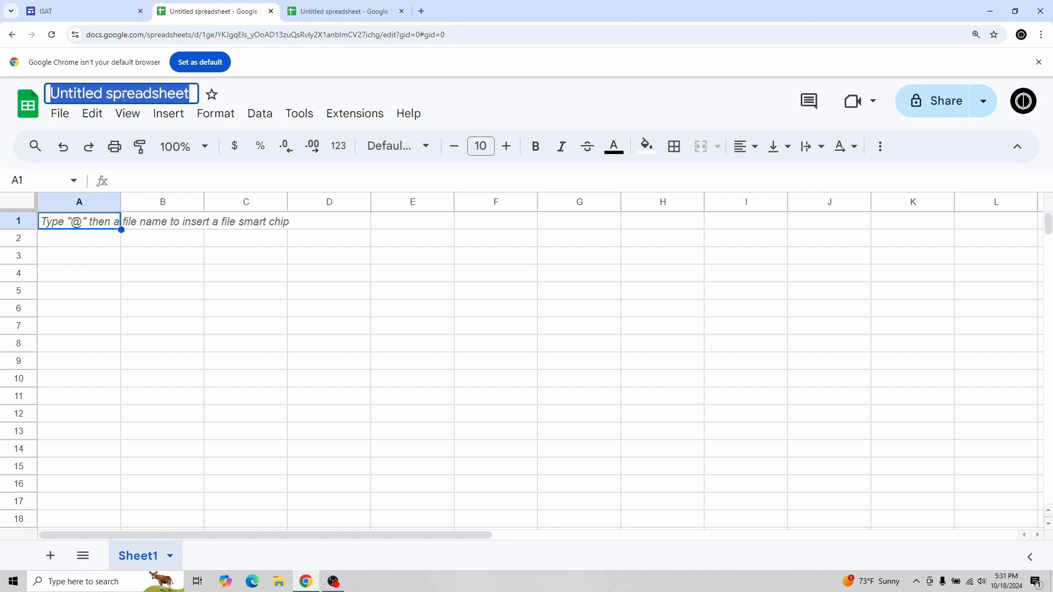
{"action": "type", "text": "ISAT"}
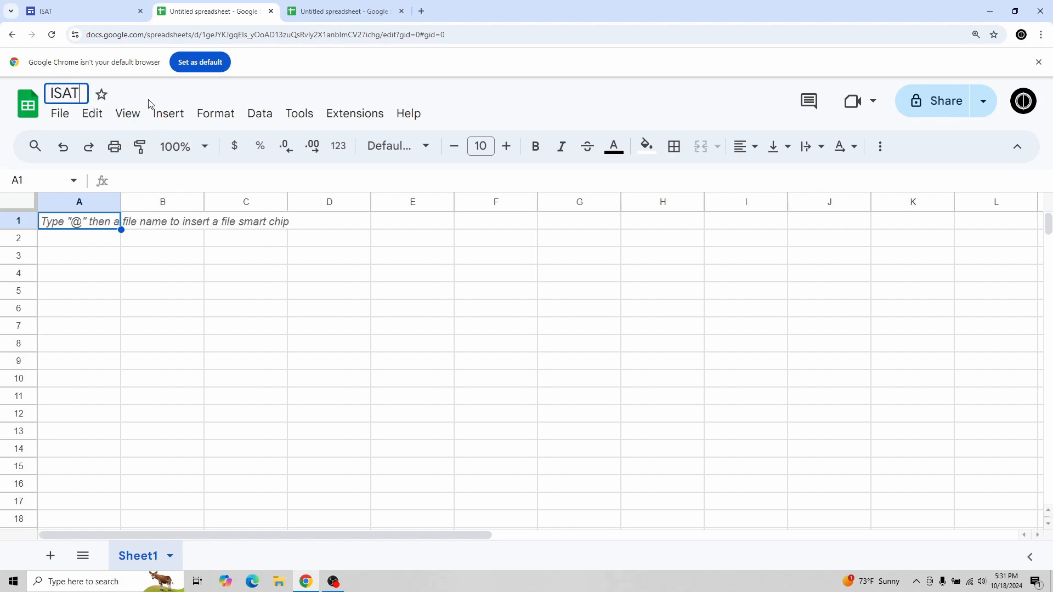
{"action": "type", "text": "-"}
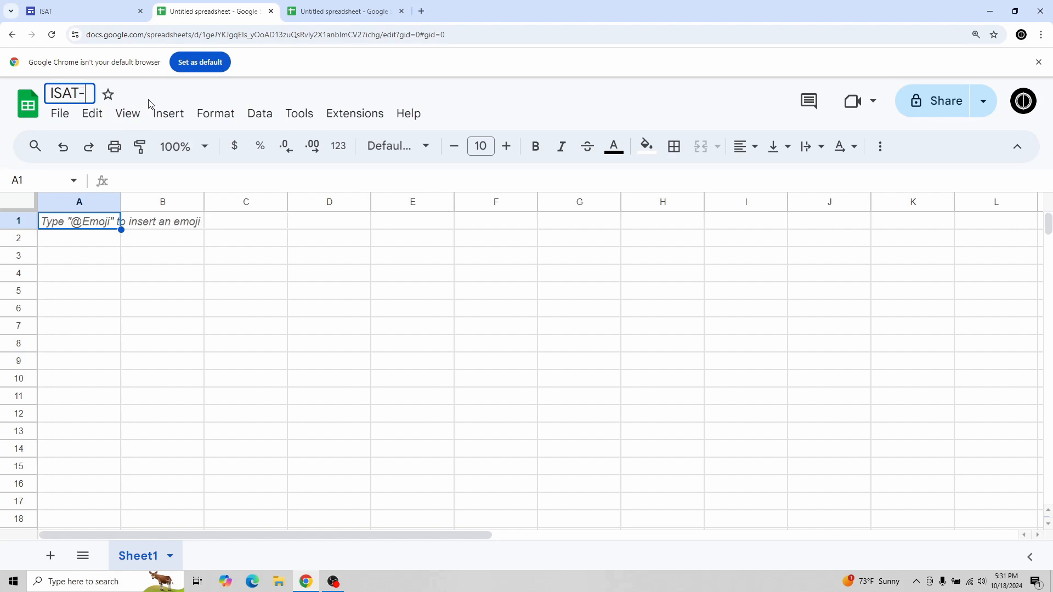
{"action": "type", "text": "Sheet"}
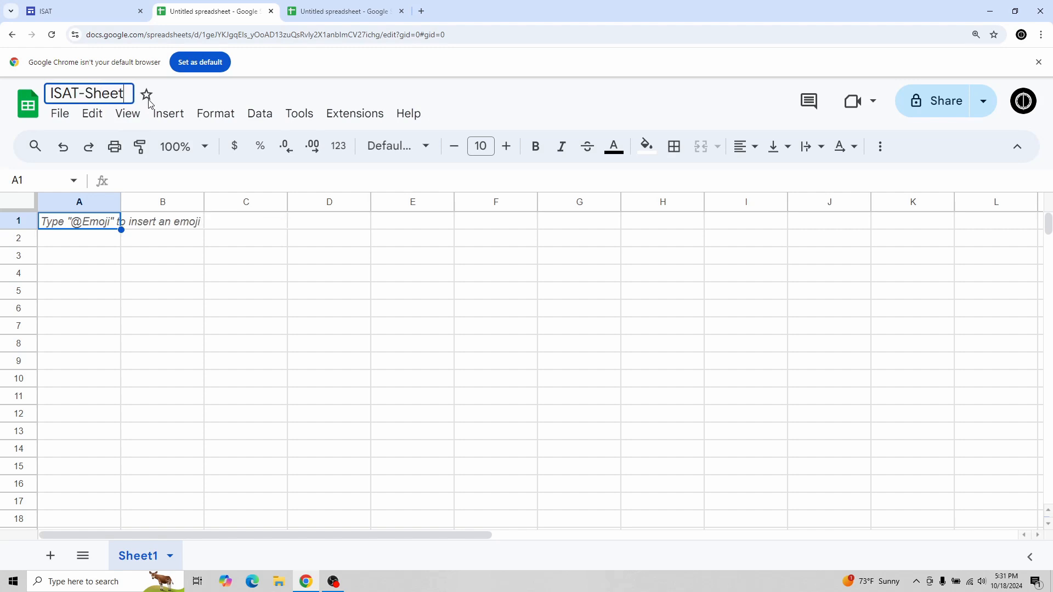
{"action": "type", "text": "_intro"}
{"action": "key", "text": "Return"}
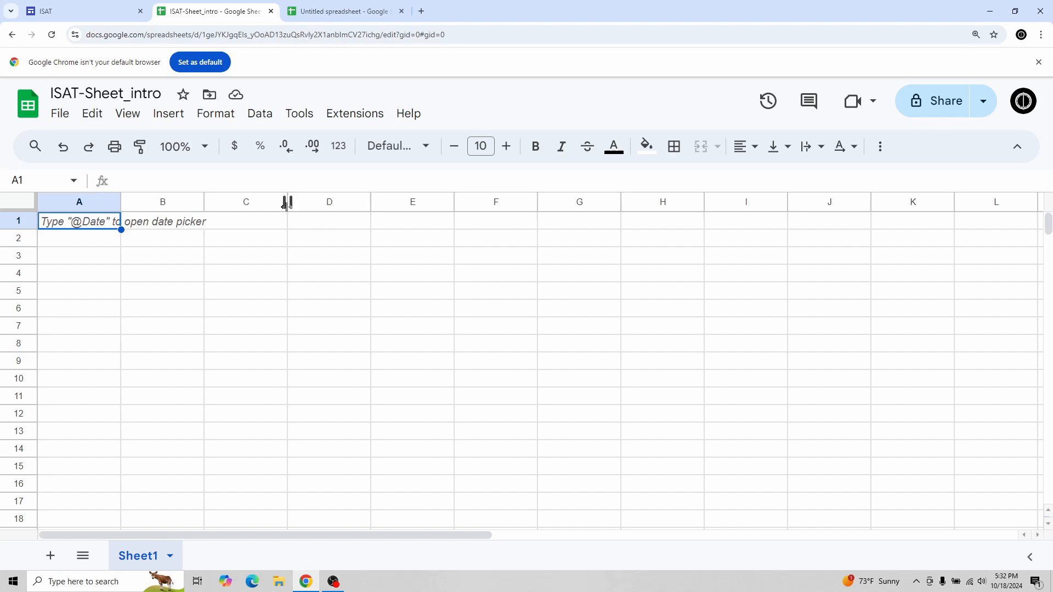
Move the spreadsheet into the ISAT-Scenarios folder in My Drive, accept the access change and dismiss the notification.
{"action": "left_click", "coordinate": [209, 95]}
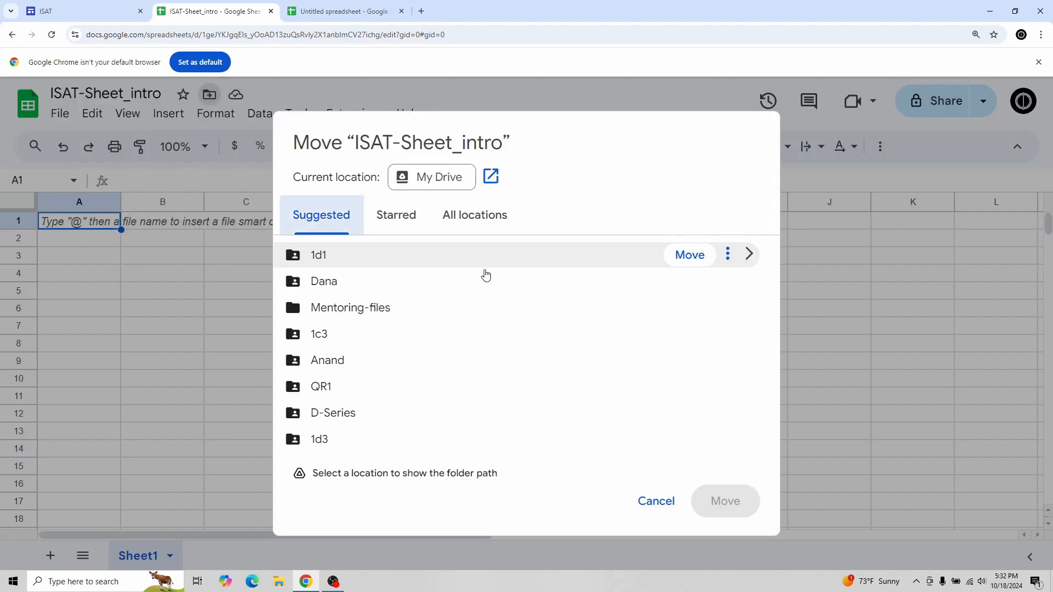
{"action": "left_click", "coordinate": [407, 176]}
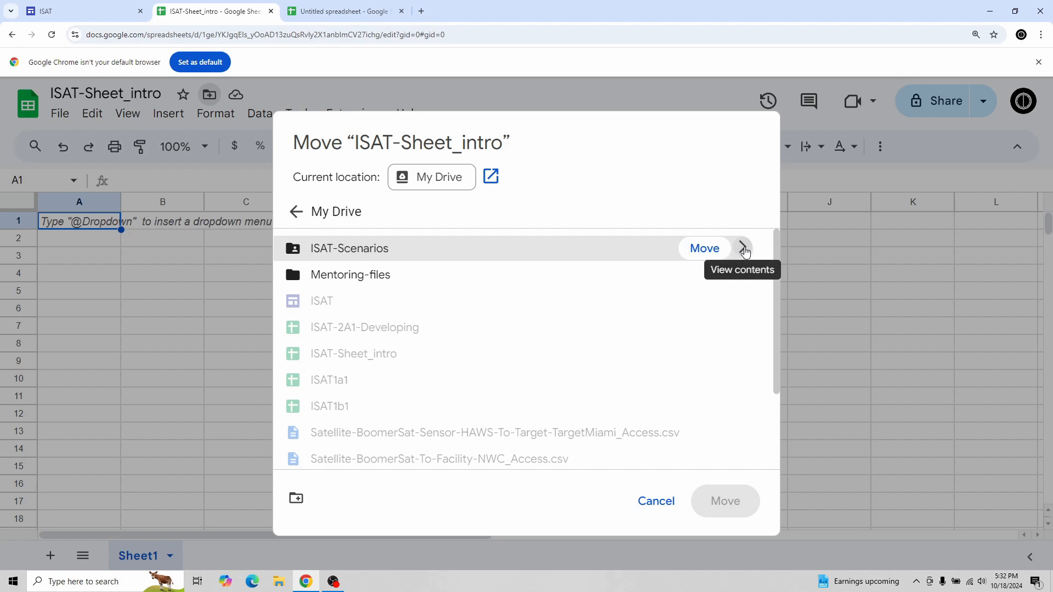
{"action": "left_click", "coordinate": [743, 248]}
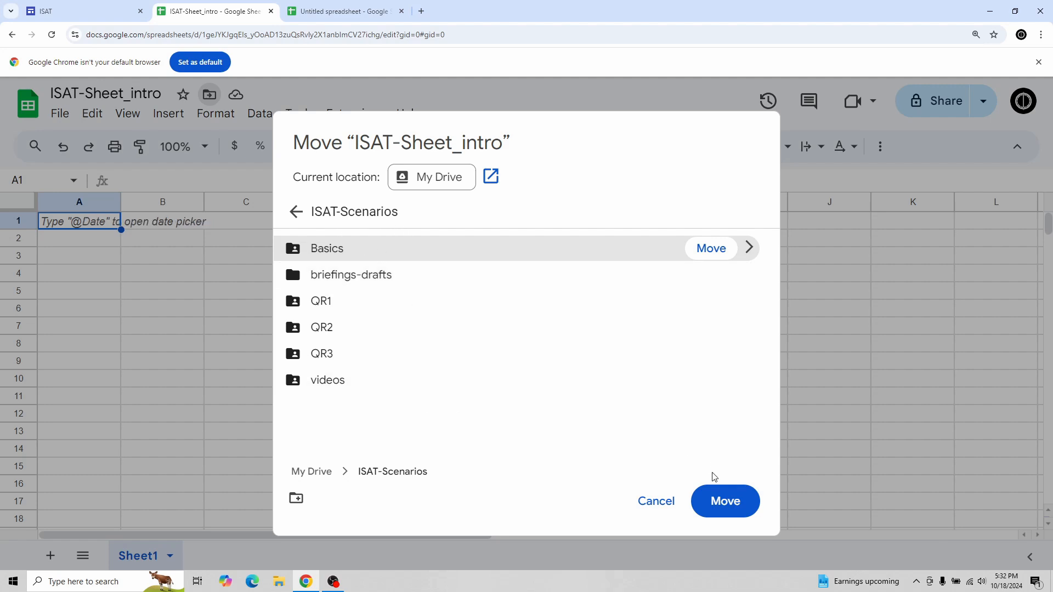
{"action": "left_click", "coordinate": [735, 508]}
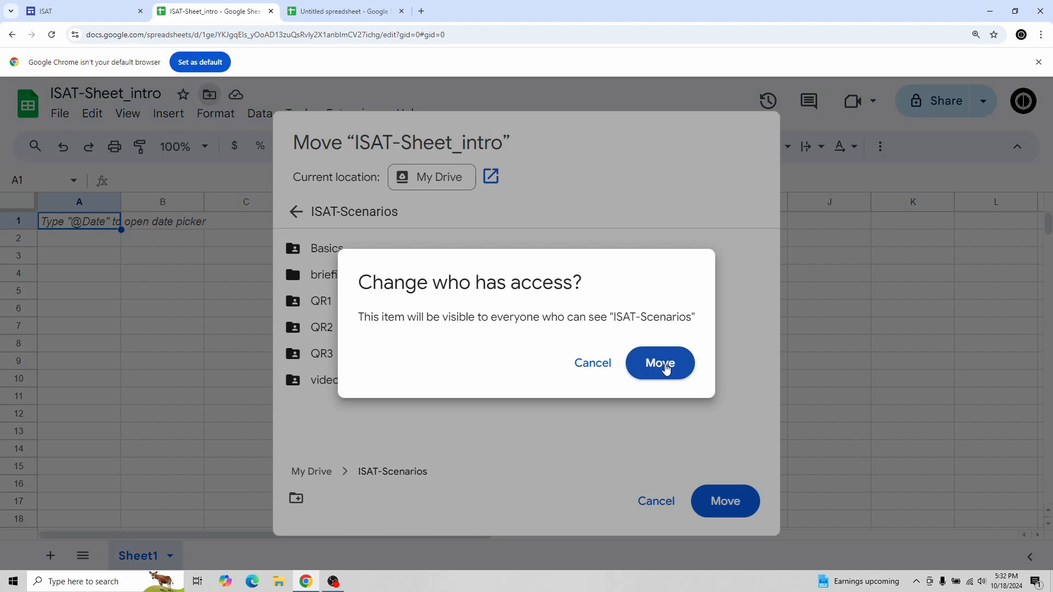
{"action": "left_click", "coordinate": [667, 371]}
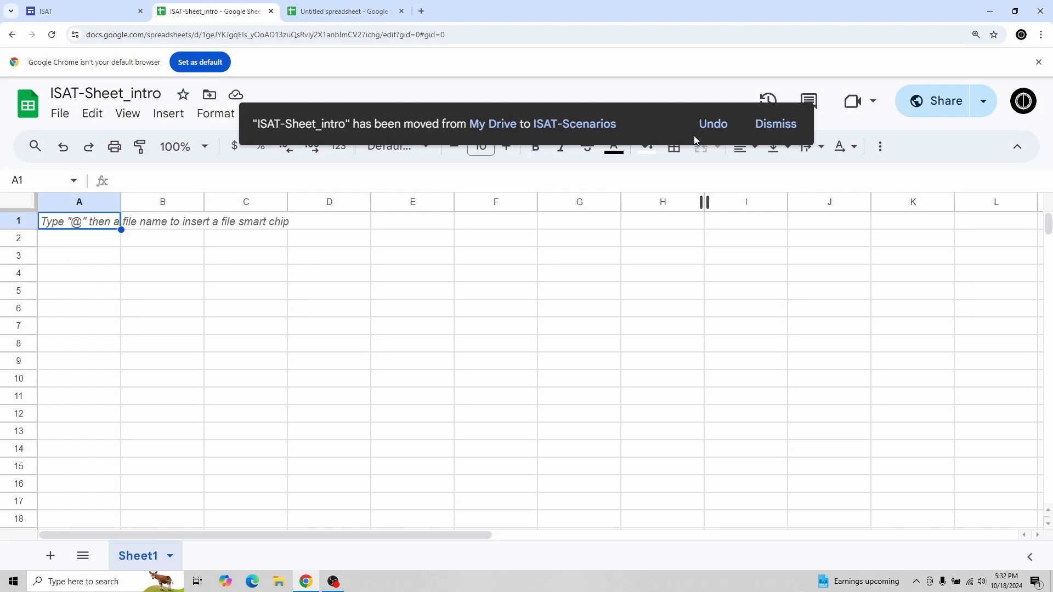
{"action": "left_click", "coordinate": [768, 130]}
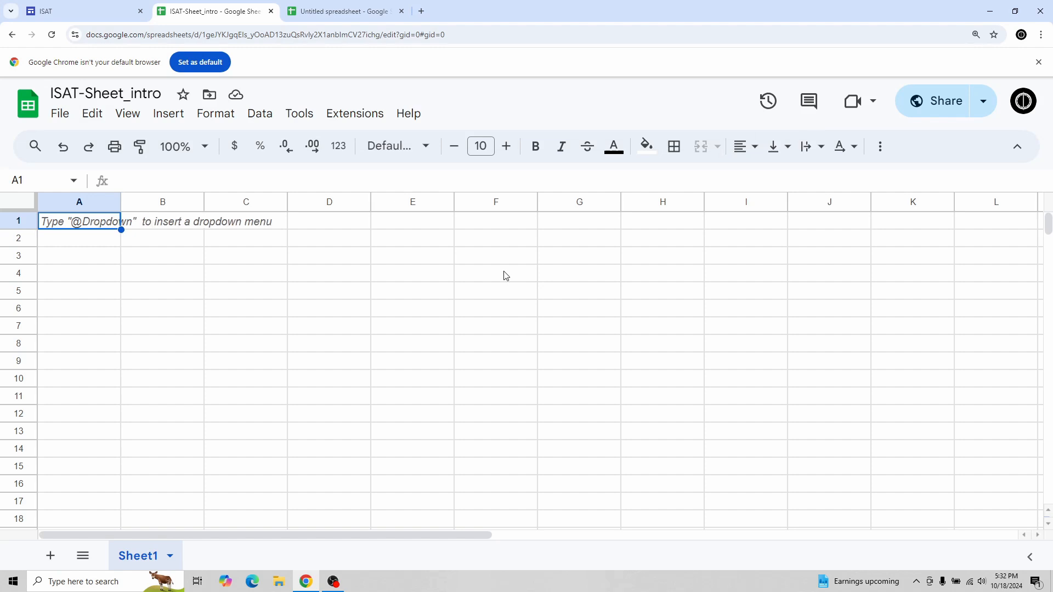
Examine the spreadsheet's sharing settings and try the Restricted option for general access without removing any access.
{"action": "left_click", "coordinate": [945, 102]}
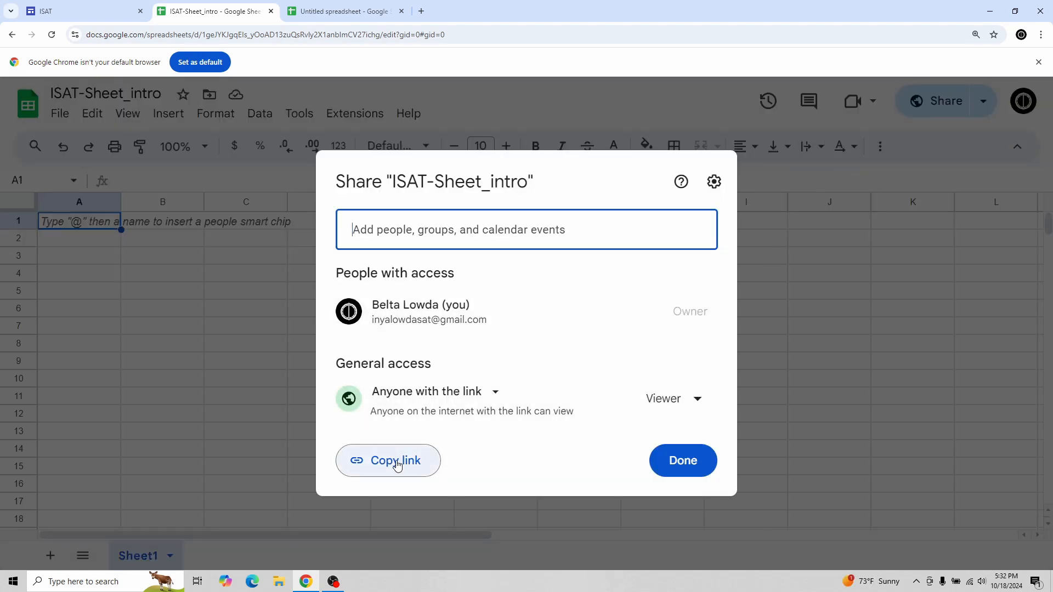
{"action": "left_click", "coordinate": [497, 396]}
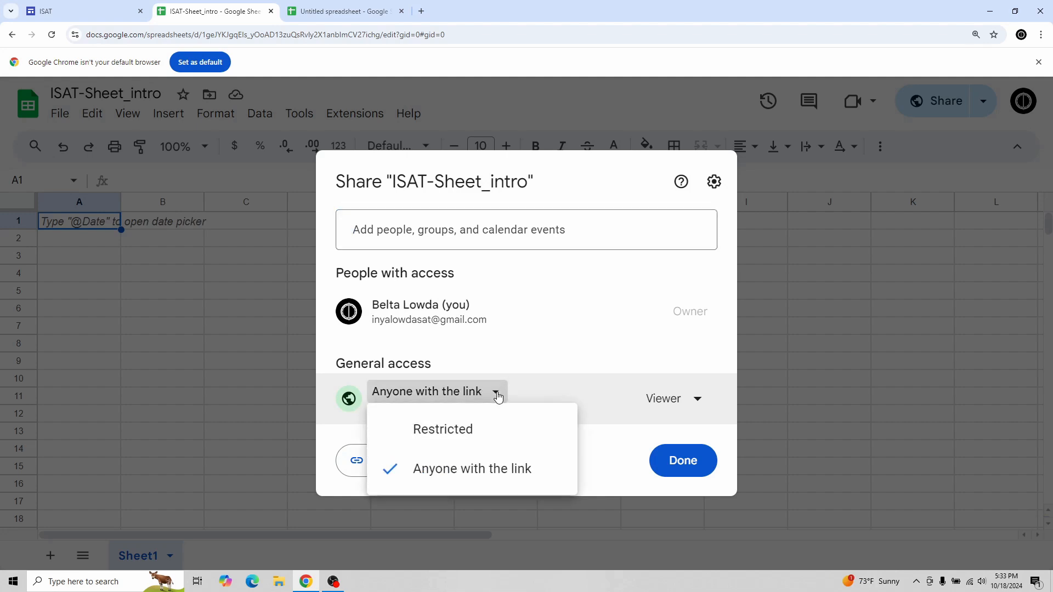
{"action": "left_click", "coordinate": [480, 429]}
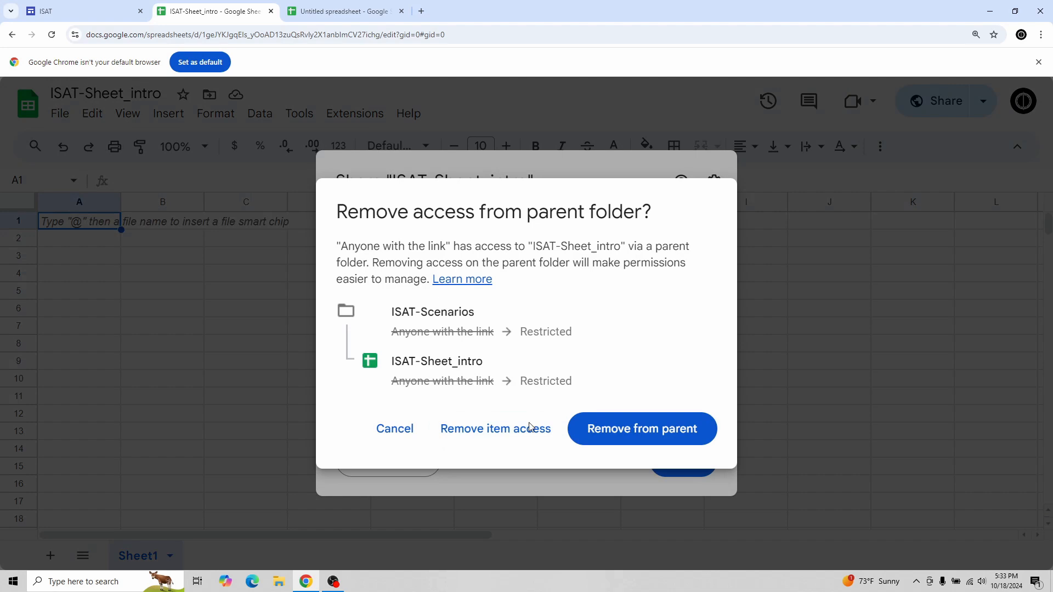
{"action": "left_click", "coordinate": [391, 429]}
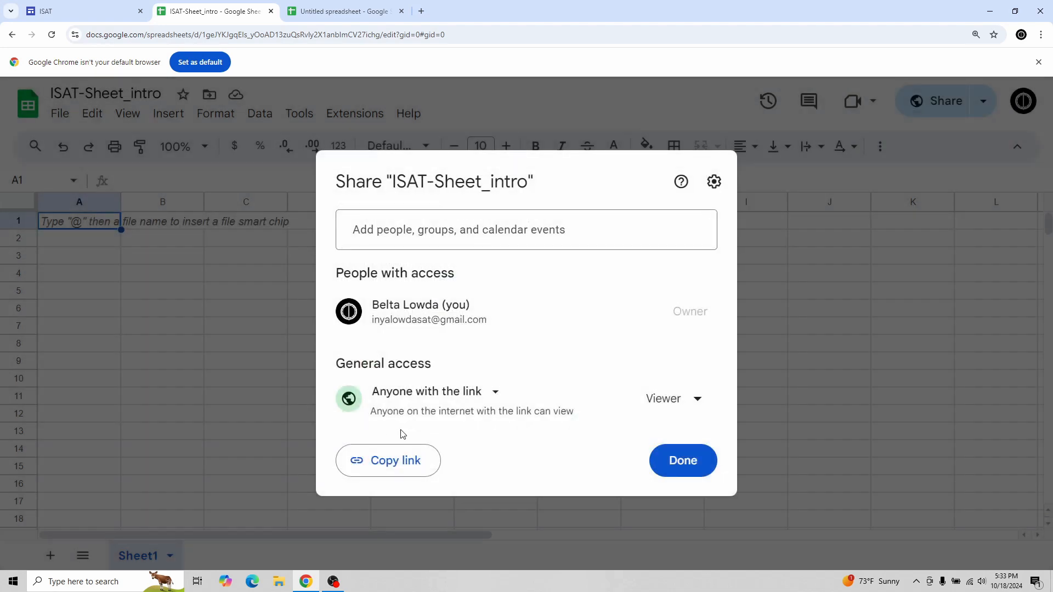
{"action": "left_click", "coordinate": [681, 463]}
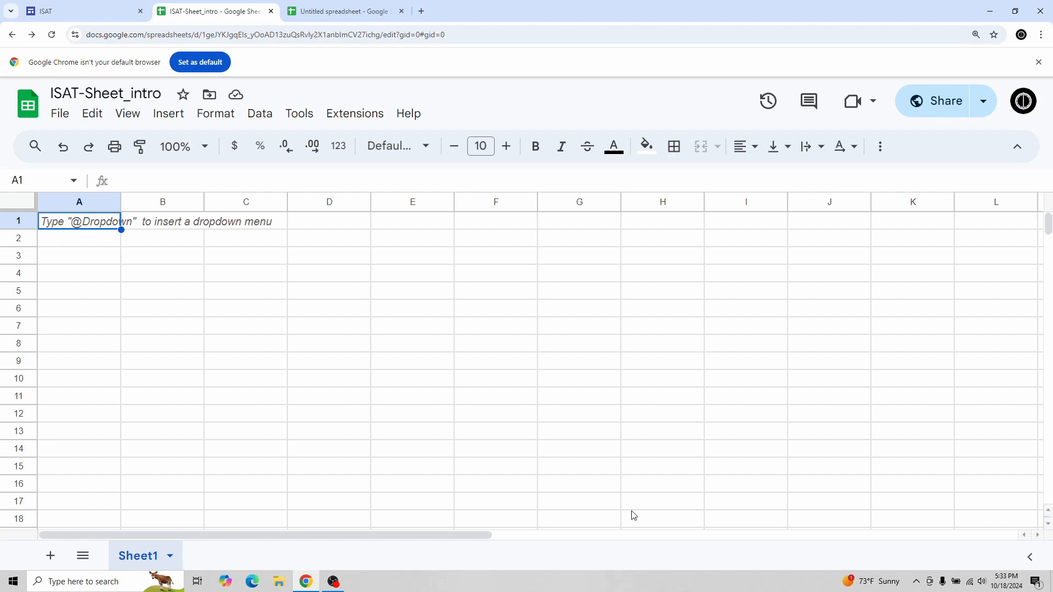
Look over the grid's layout by selecting cells C2 and B3, and columns A through D one at a time.
{"action": "left_click", "coordinate": [243, 240]}
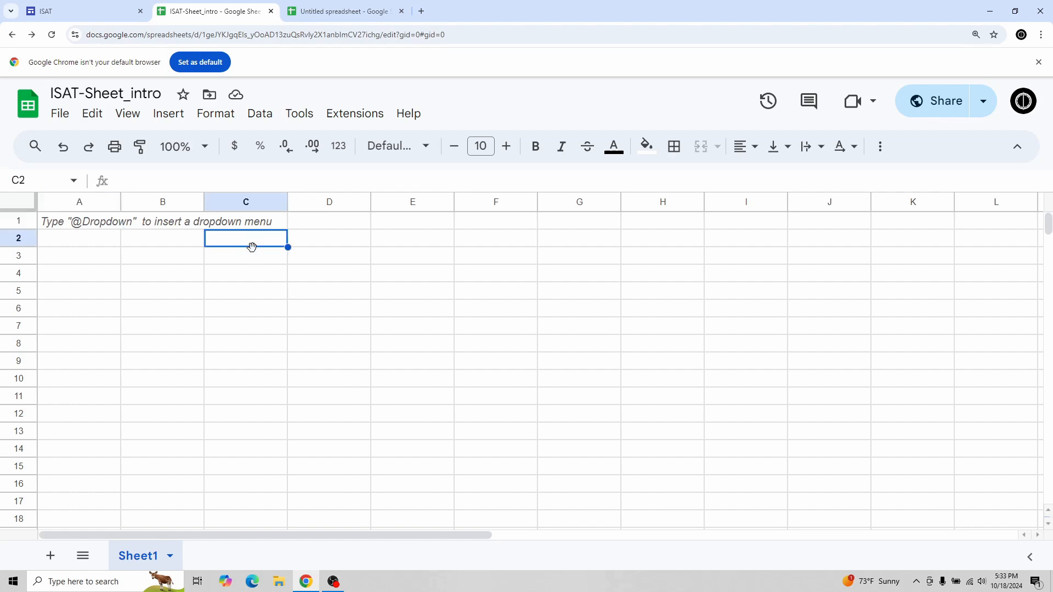
{"action": "left_click", "coordinate": [179, 261]}
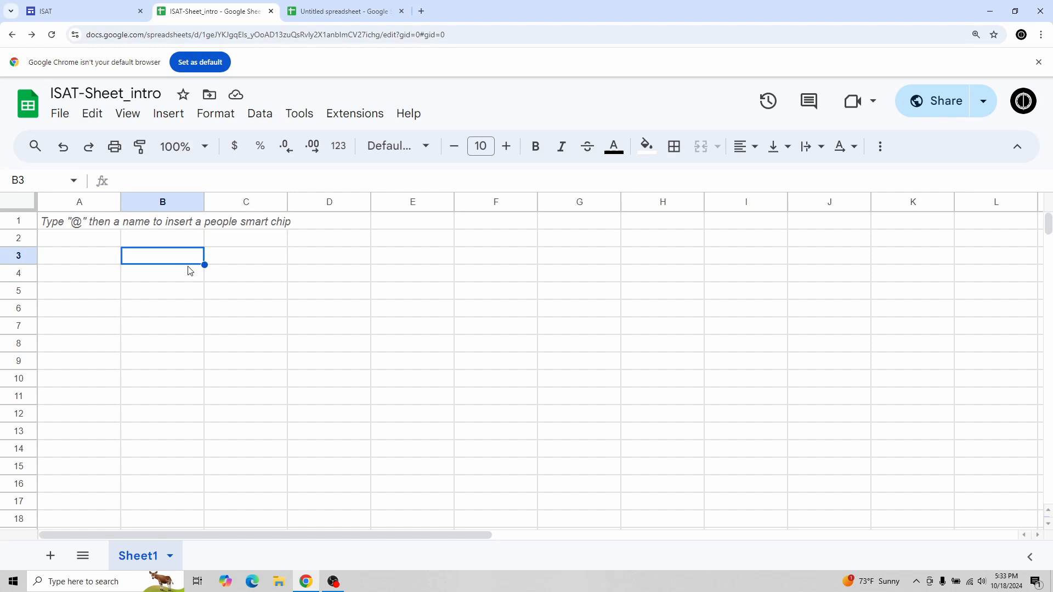
{"action": "left_click", "coordinate": [79, 202]}
{"action": "left_click", "coordinate": [177, 202]}
{"action": "left_click", "coordinate": [245, 202]}
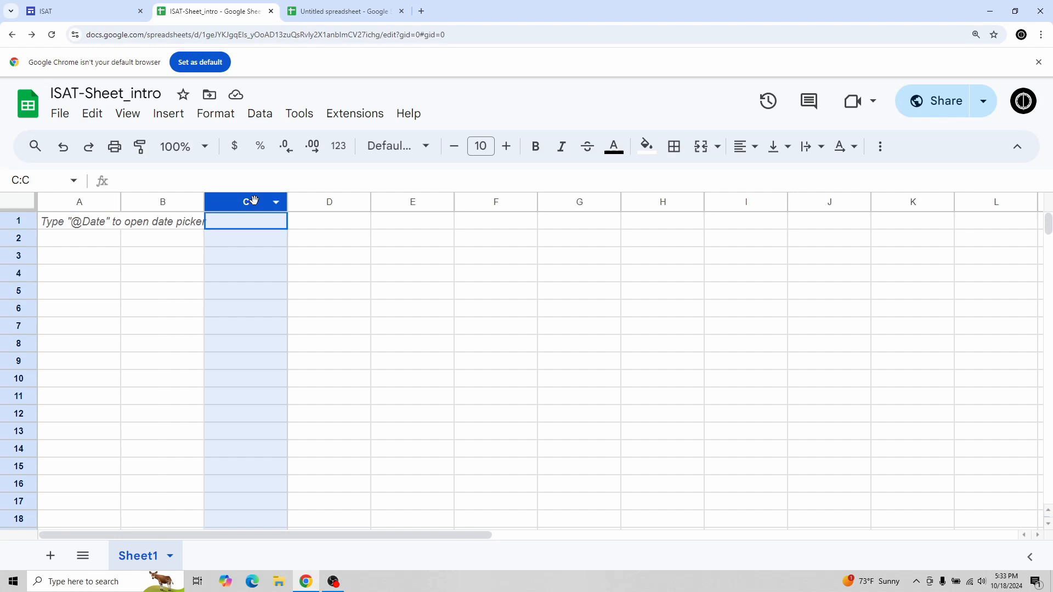
{"action": "left_click", "coordinate": [332, 199]}
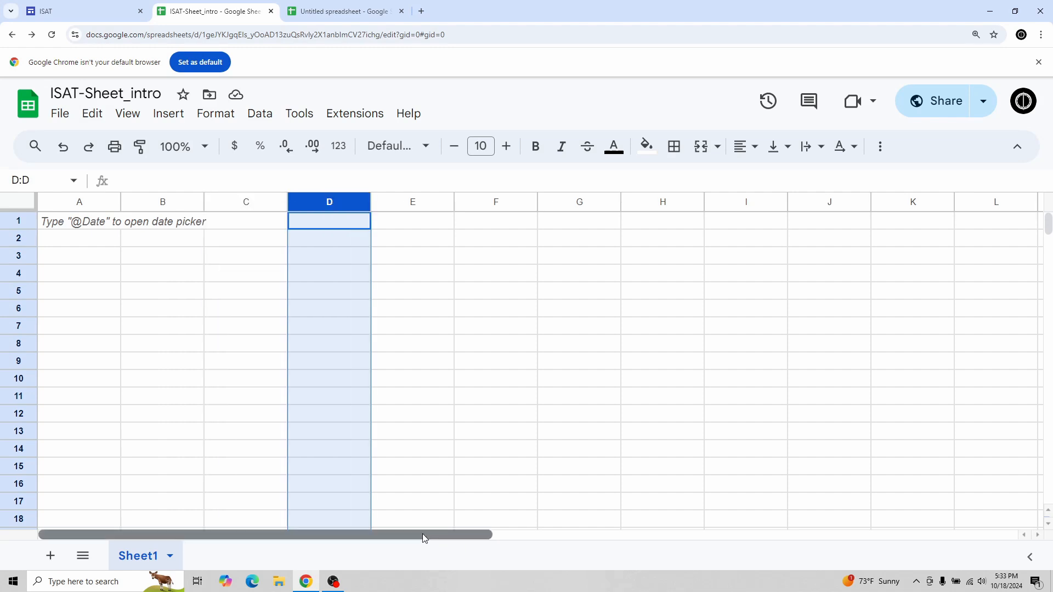
Insert one new column to the right of column Z at the end of the sheet.
{"action": "left_click_drag", "start_coordinate": [422, 534], "coordinate": [962, 529]}
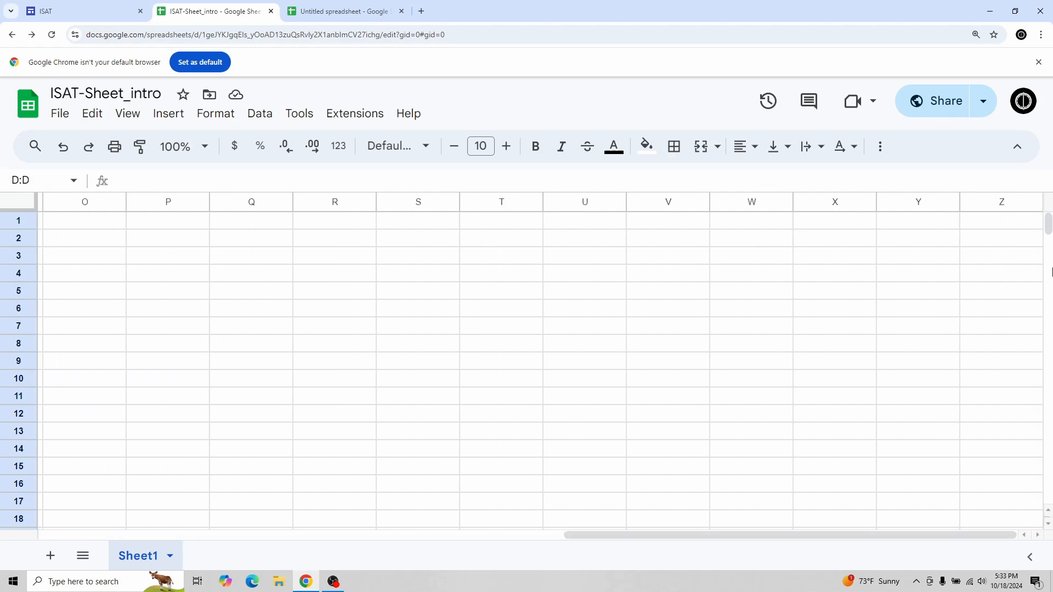
{"action": "left_click", "coordinate": [1003, 203]}
{"action": "right_click", "coordinate": [1002, 204]}
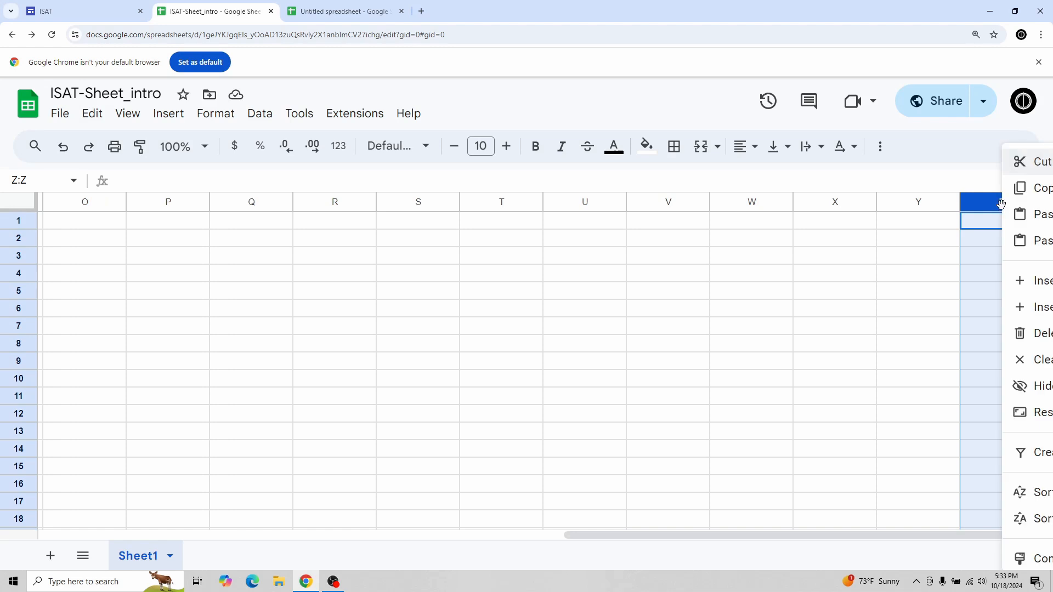
{"action": "left_click", "coordinate": [1021, 307]}
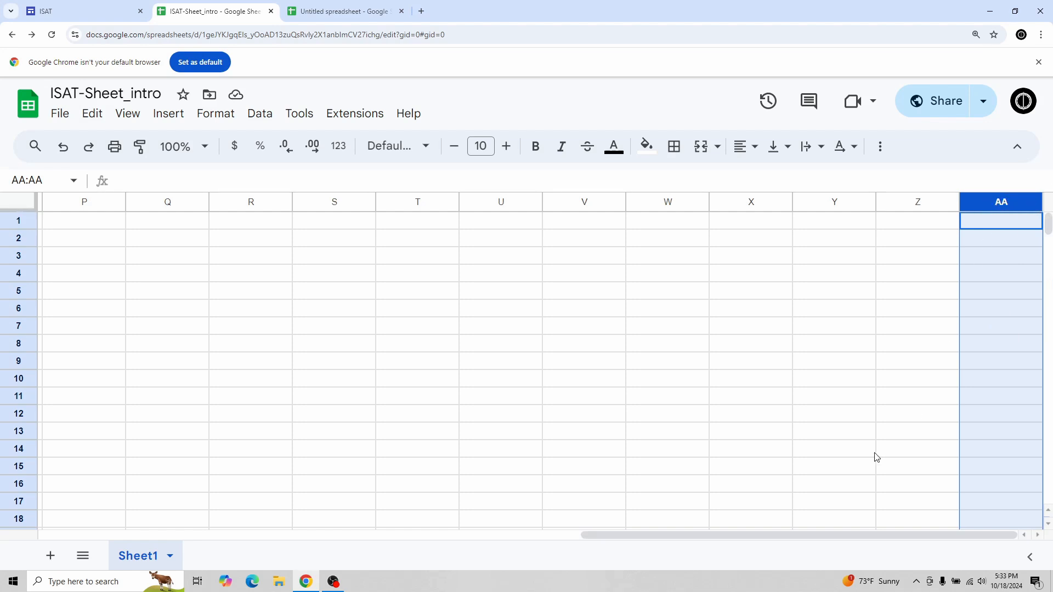
Examine the sheet's numbered rows from row 1 to beyond row 150, selecting cell A1, row 1 and finally cell A2.
{"action": "left_click_drag", "start_coordinate": [799, 536], "coordinate": [214, 543]}
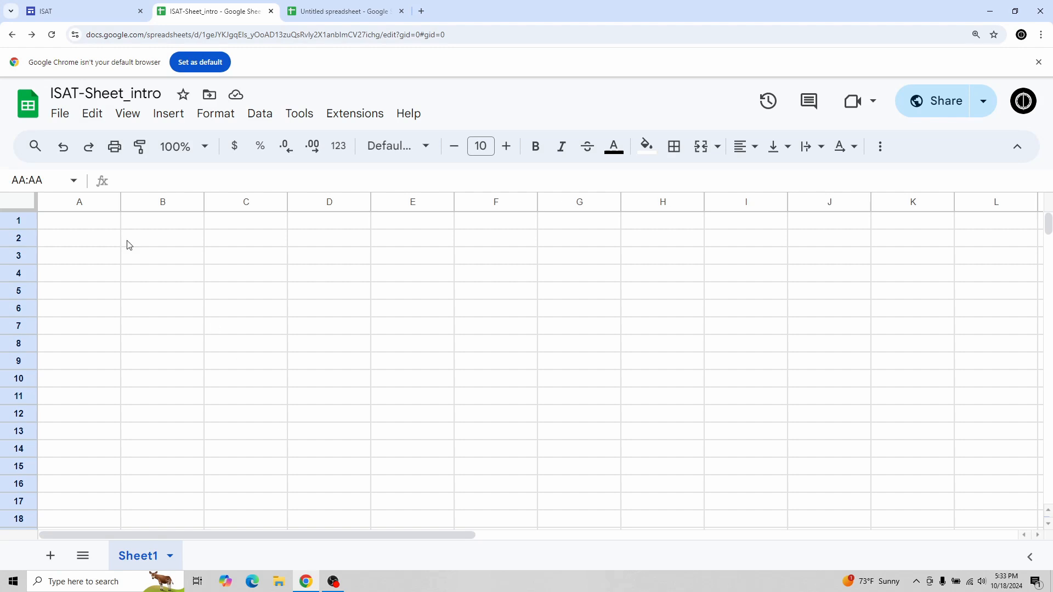
{"action": "left_click", "coordinate": [89, 221]}
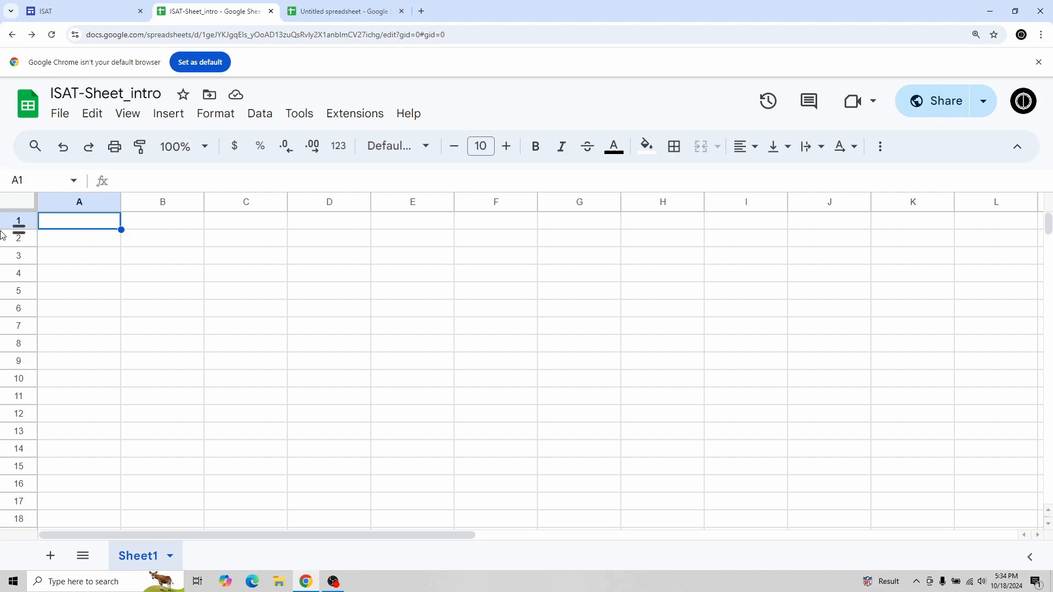
{"action": "left_click", "coordinate": [22, 221]}
{"action": "scroll", "coordinate": [24, 282], "scroll_direction": "down", "scroll_amount": 10}
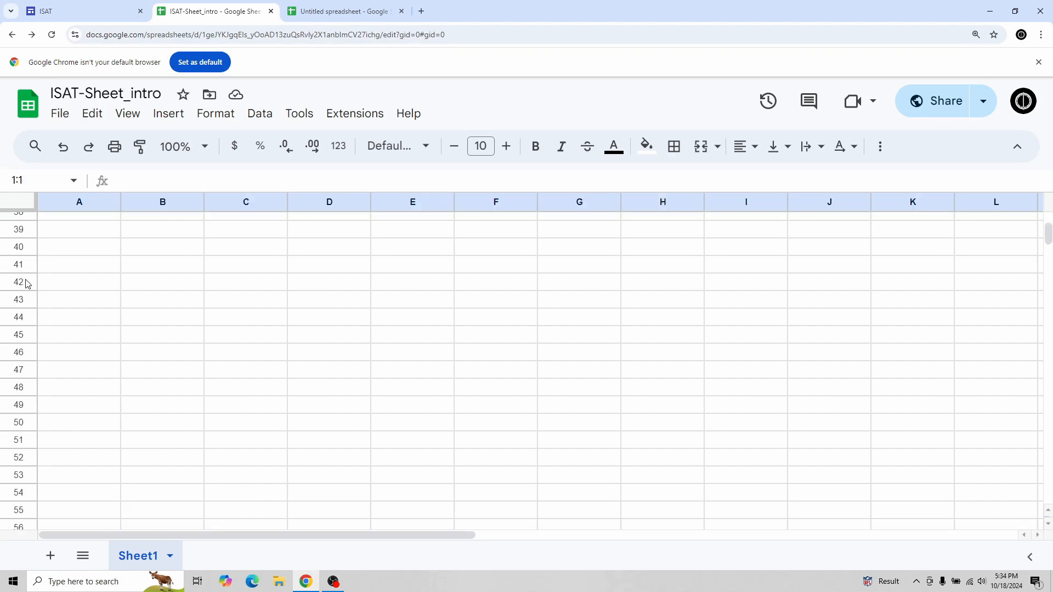
{"action": "scroll", "coordinate": [26, 284], "scroll_direction": "down", "scroll_amount": 20}
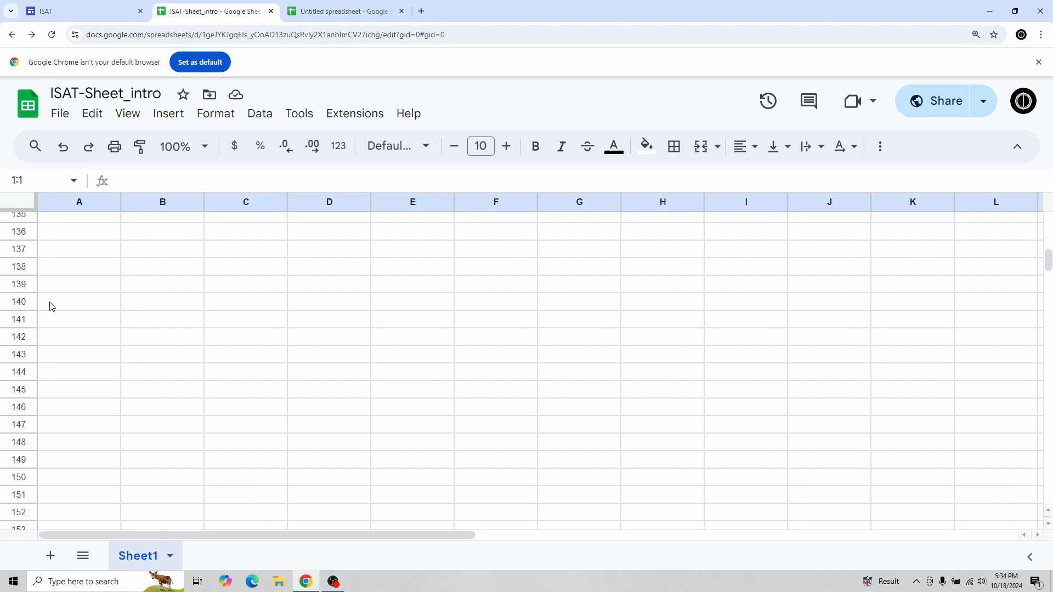
{"action": "scroll", "coordinate": [50, 306], "scroll_direction": "up", "scroll_amount": 20}
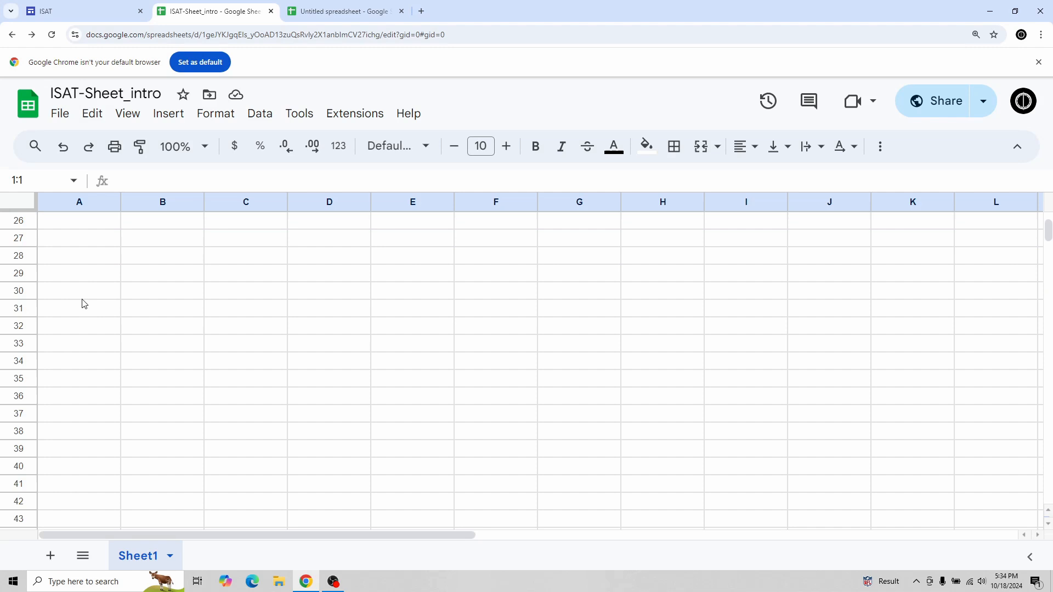
{"action": "scroll", "coordinate": [84, 304], "scroll_direction": "up", "scroll_amount": 8}
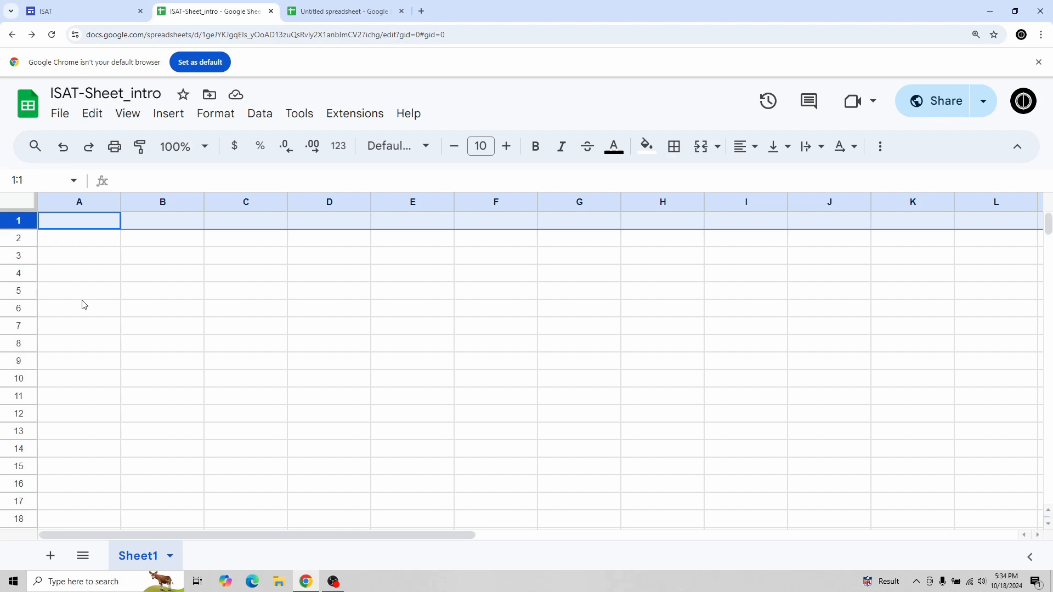
{"action": "left_click", "coordinate": [101, 240]}
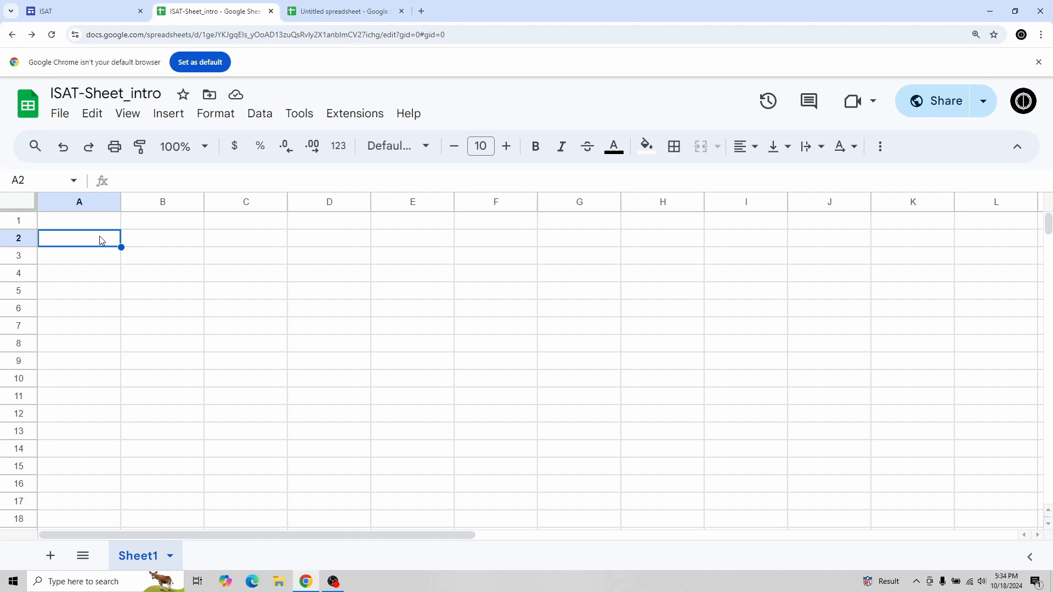
Enter the numbers 1, 2 and 3 down column A in cells A1 to A3.
{"action": "key", "text": "Up"}
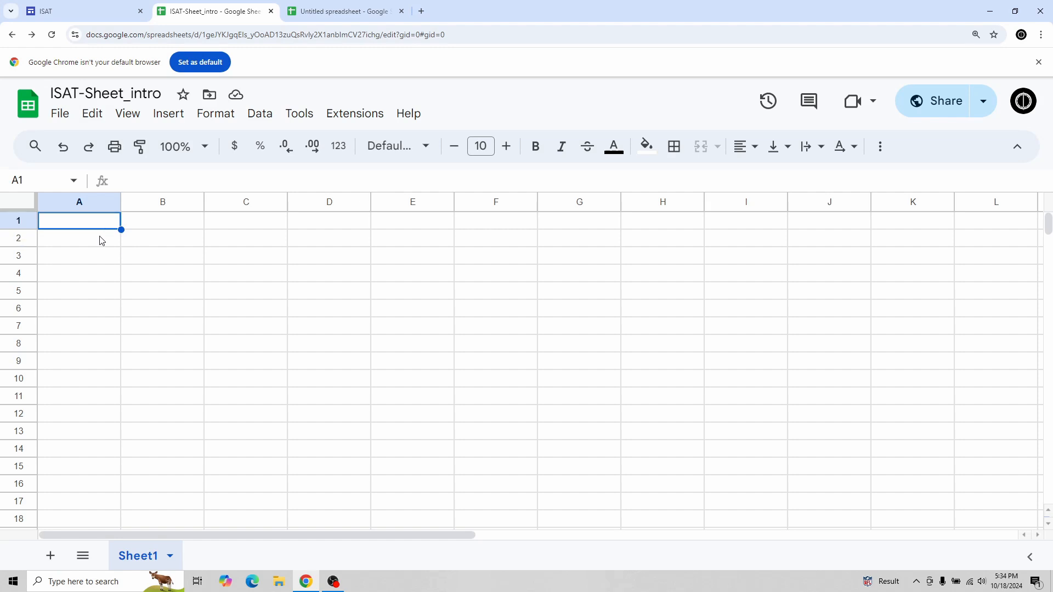
{"action": "type", "text": "1"}
{"action": "key", "text": "Return"}
{"action": "type", "text": "2"}
{"action": "key", "text": "Return"}
{"action": "type", "text": "3"}
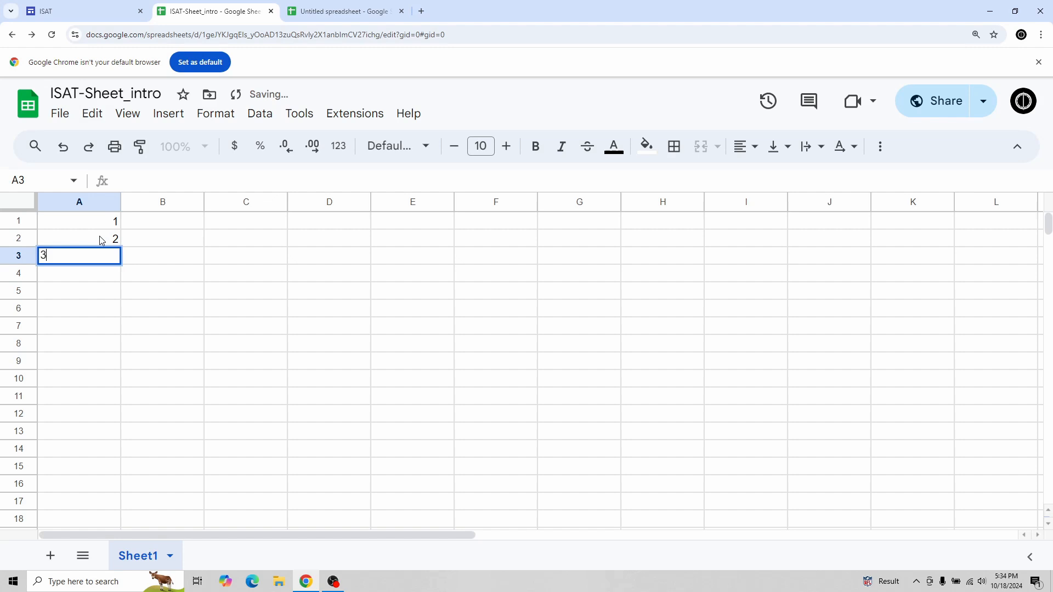
{"action": "key", "text": "Return"}
Enter the letters A, B and C down column B in cells B1 to B3.
{"action": "key", "text": "Right"}
{"action": "key", "text": "Up"}
{"action": "key", "text": "Up"}
{"action": "key", "text": "Up"}
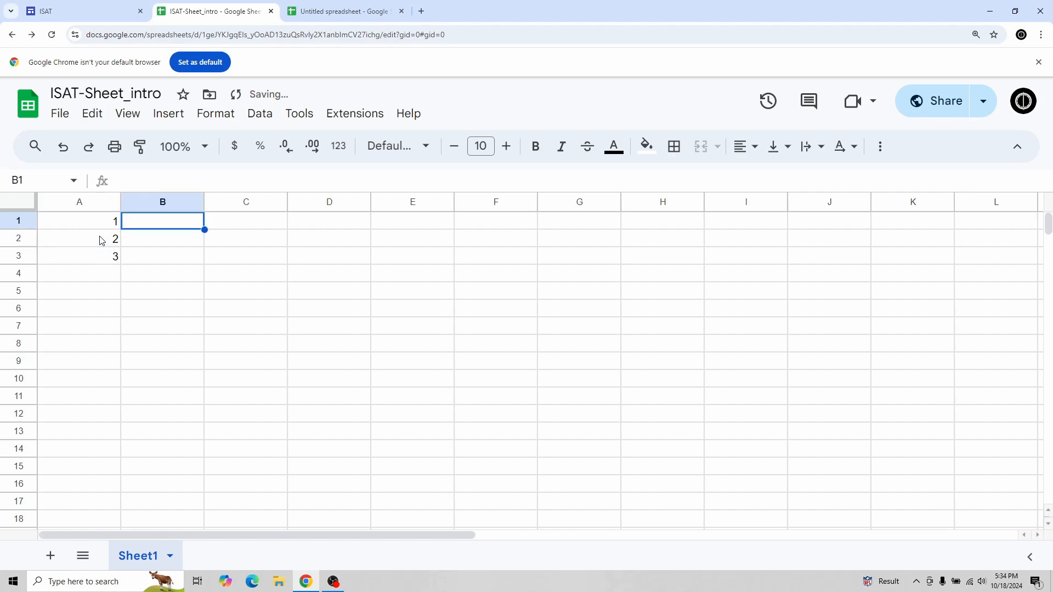
{"action": "type", "text": "A"}
{"action": "key", "text": "Return"}
{"action": "type", "text": "B"}
{"action": "key", "text": "Return"}
{"action": "type", "text": "C"}
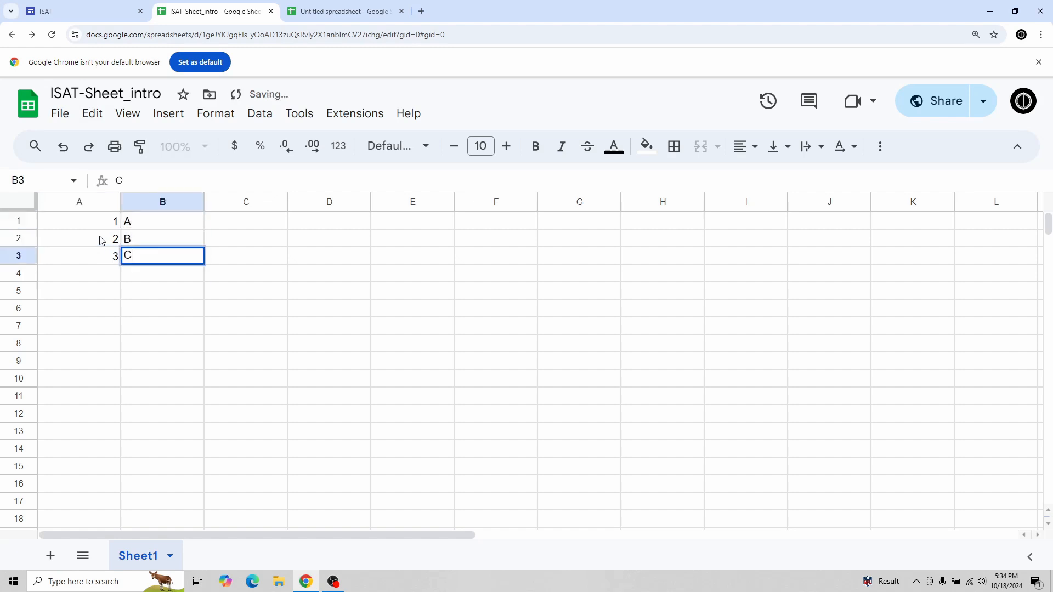
{"action": "key", "text": "Return"}
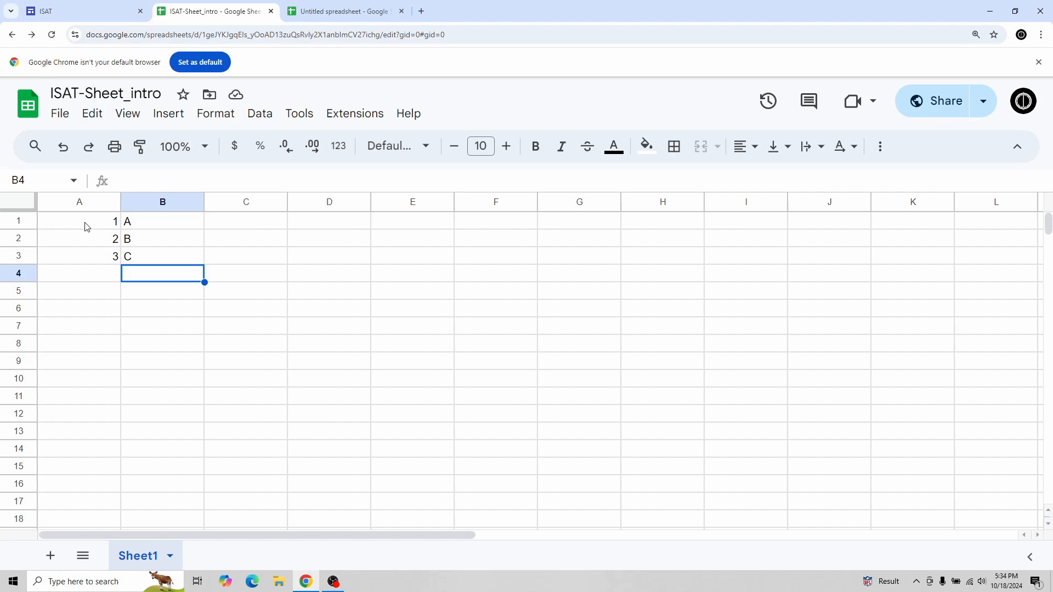
Examine how numbers and letters align by selecting cells A1 to A3, then B1 to B3, one at a time.
{"action": "left_click", "coordinate": [83, 226]}
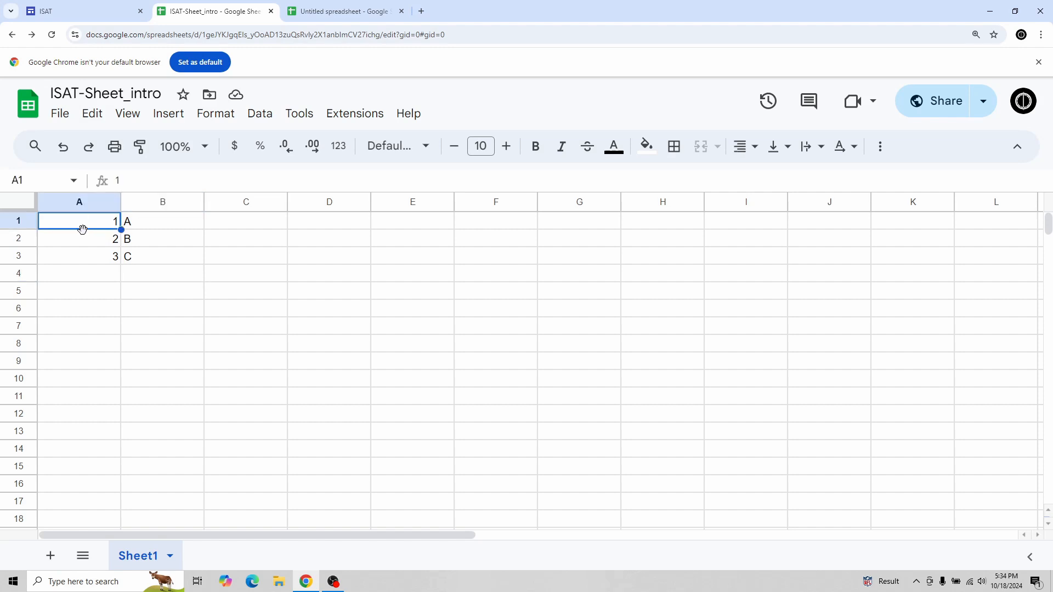
{"action": "left_click", "coordinate": [84, 240]}
{"action": "left_click", "coordinate": [87, 258]}
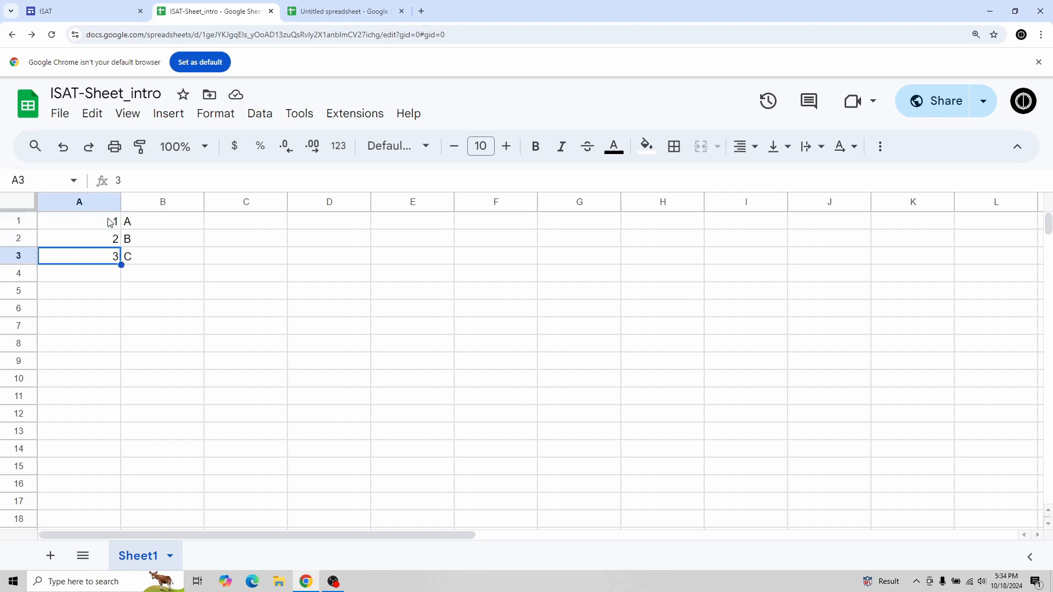
{"action": "left_click", "coordinate": [163, 227]}
{"action": "left_click", "coordinate": [157, 242]}
{"action": "left_click", "coordinate": [158, 257]}
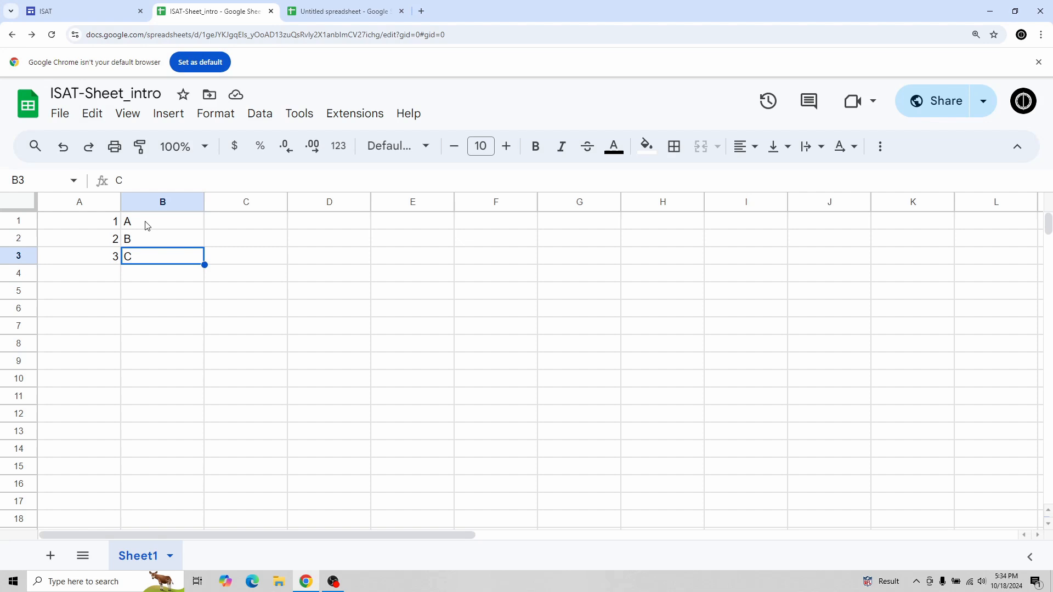
Enter the measurements 13 cm in cell C1 and 14 cm in cell C2, with the unit included.
{"action": "left_click", "coordinate": [242, 225]}
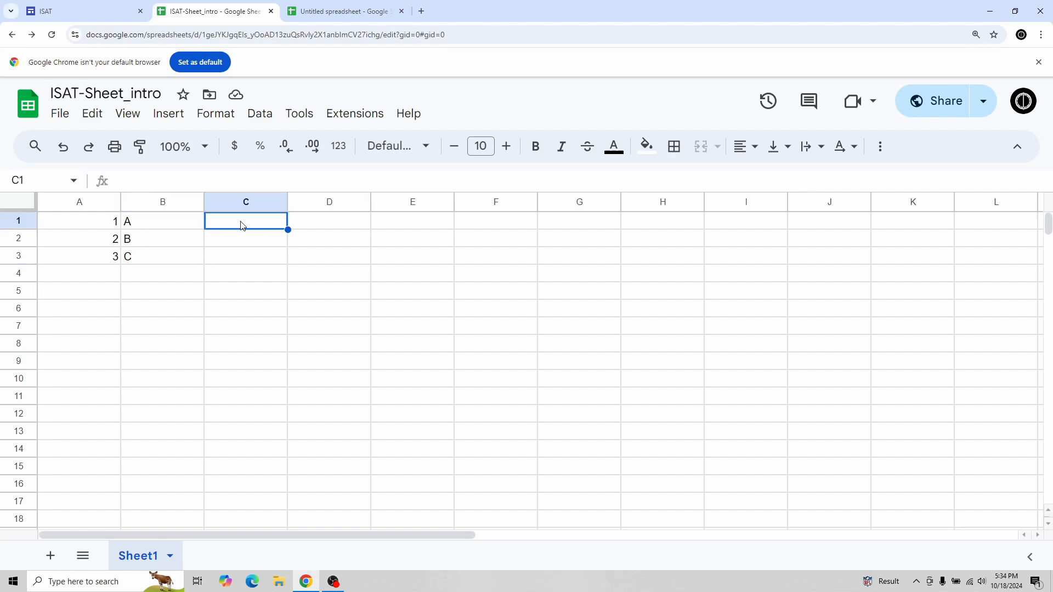
{"action": "type", "text": "13 cm"}
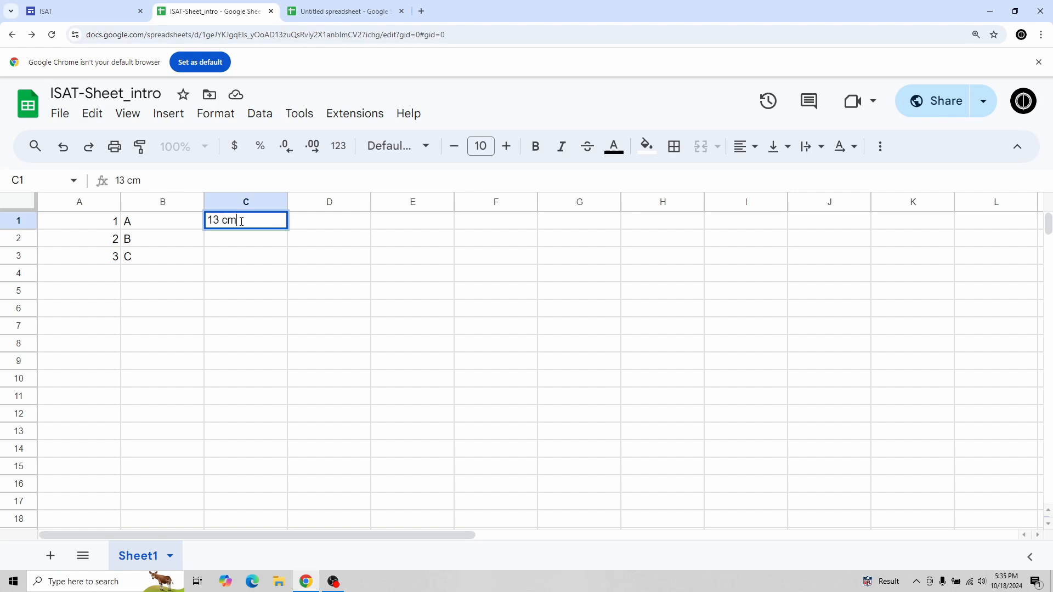
{"action": "key", "text": "Return"}
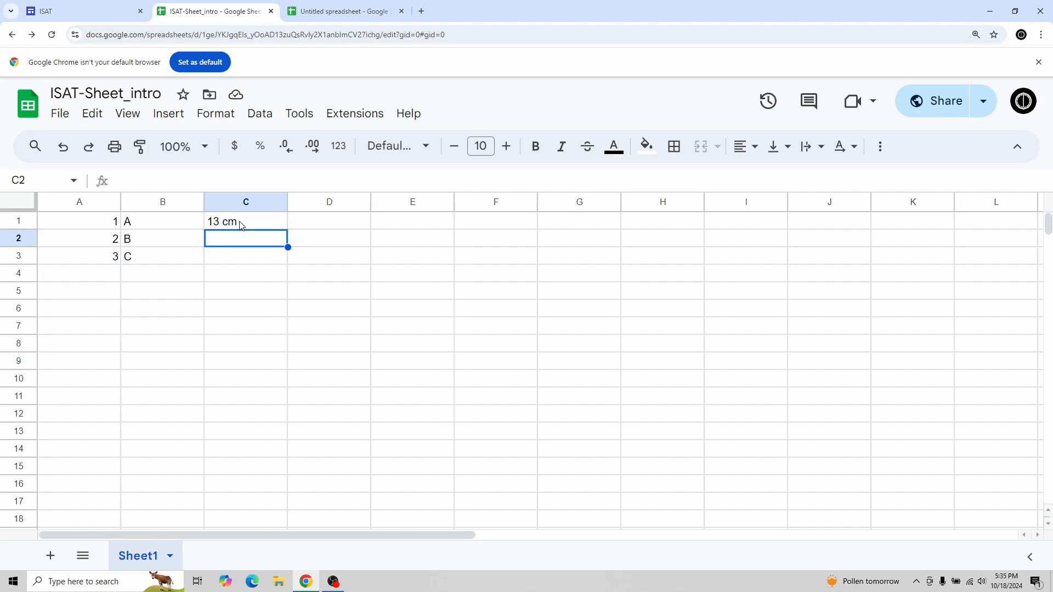
{"action": "left_click", "coordinate": [240, 225]}
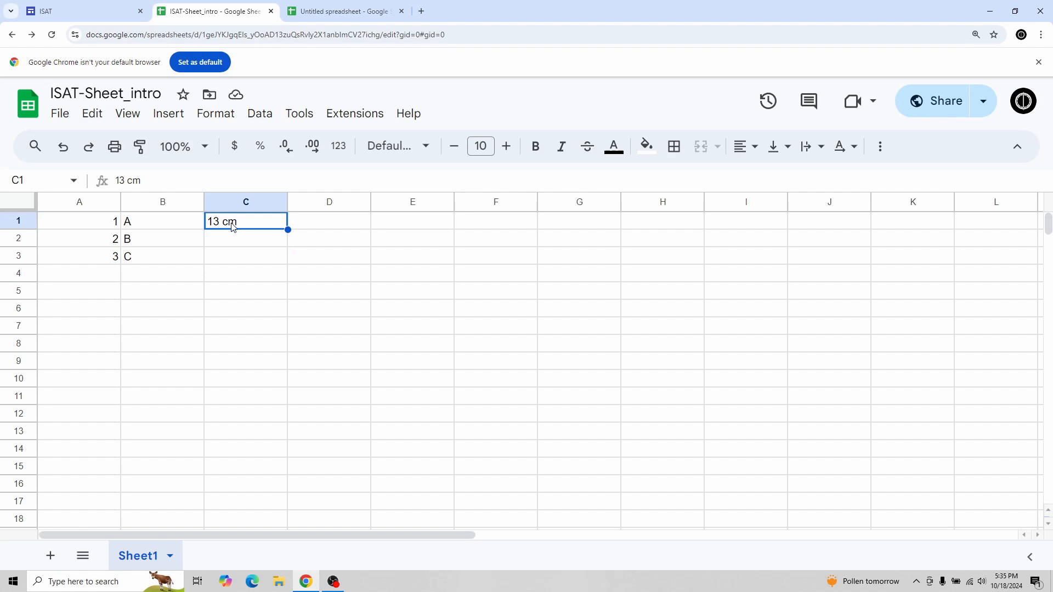
{"action": "key", "text": "Down"}
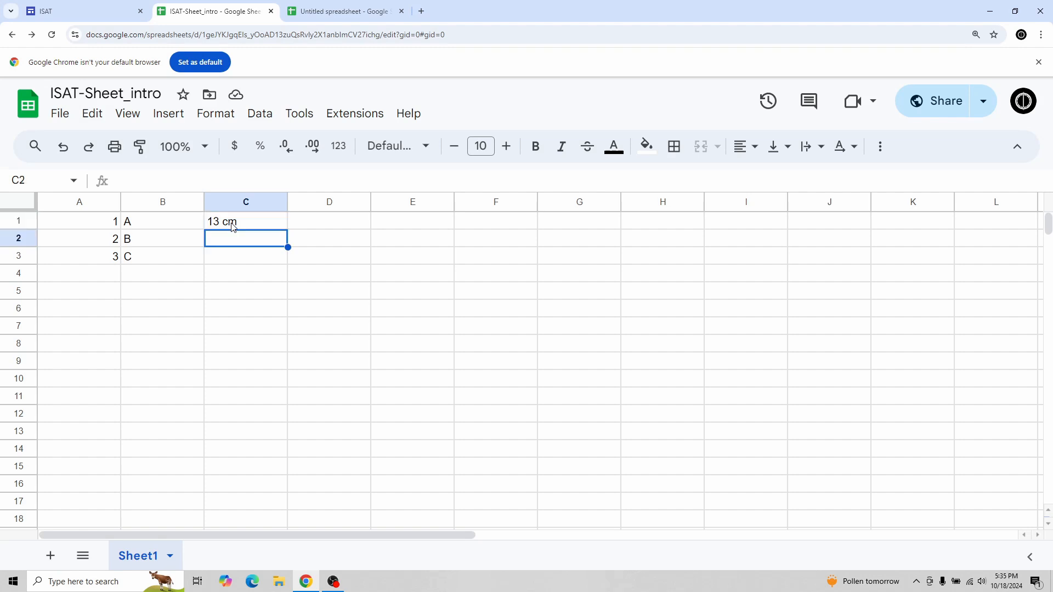
{"action": "type", "text": "14 cm"}
{"action": "key", "text": "Return"}
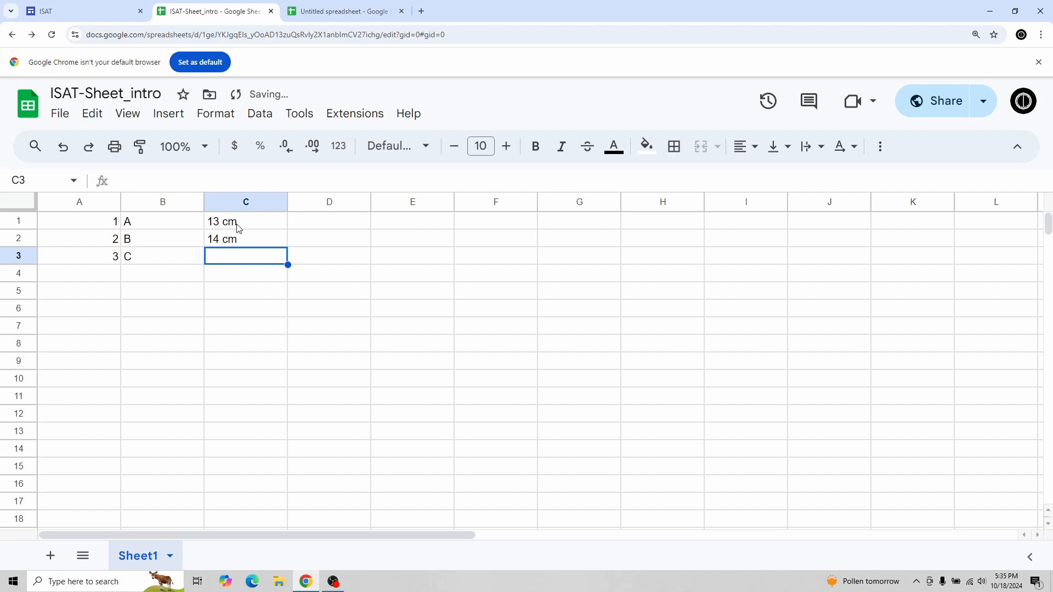
Replace the content of cell C1 with the column heading "length (cm)".
{"action": "left_click", "coordinate": [237, 226]}
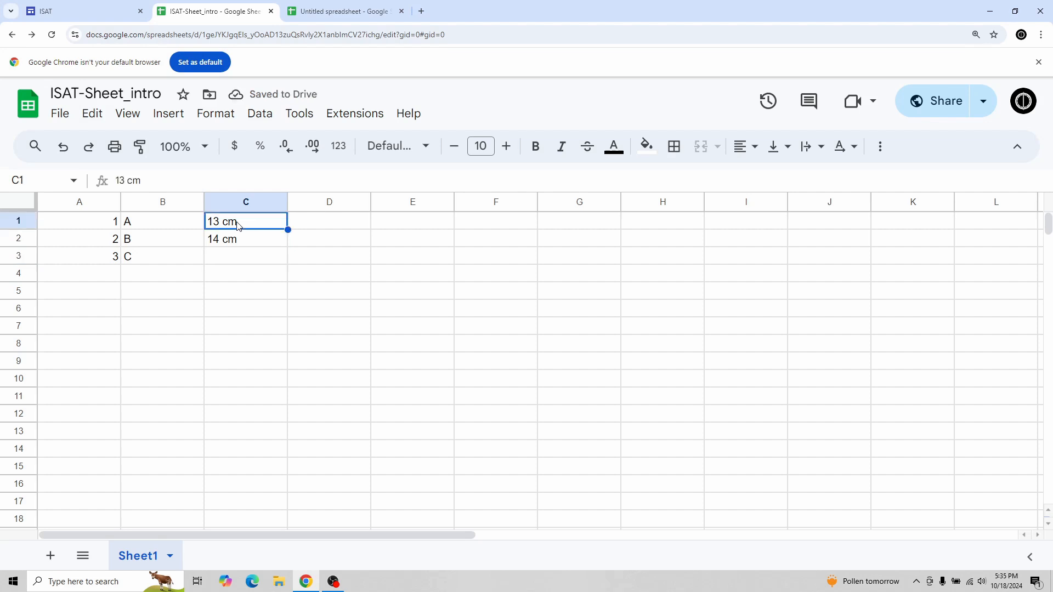
{"action": "type", "text": "cm"}
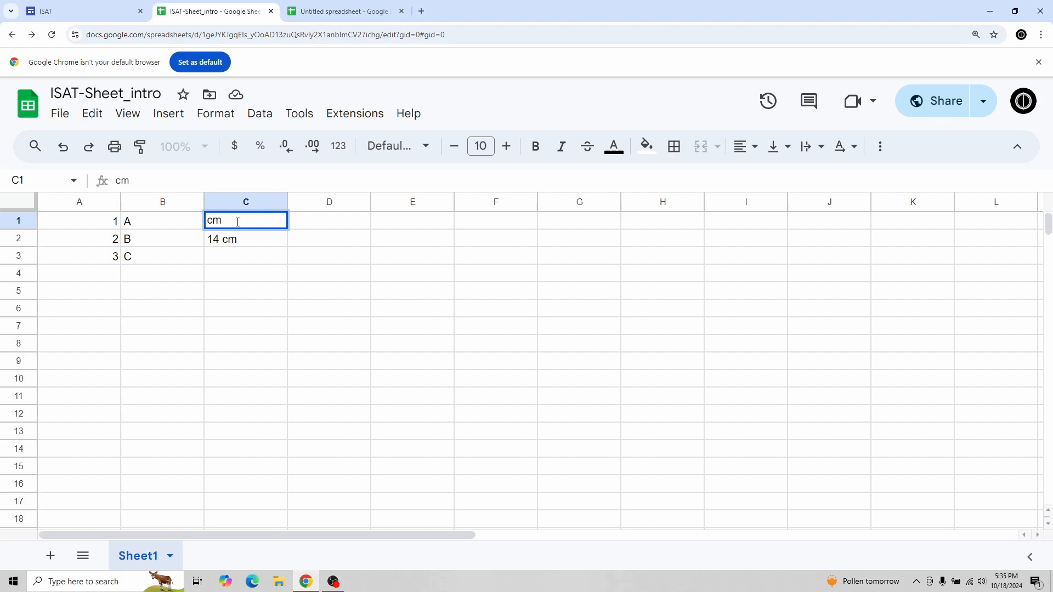
{"action": "key", "text": "BackSpace"}
{"action": "key", "text": "BackSpace"}
{"action": "type", "text": "length (cm)"}
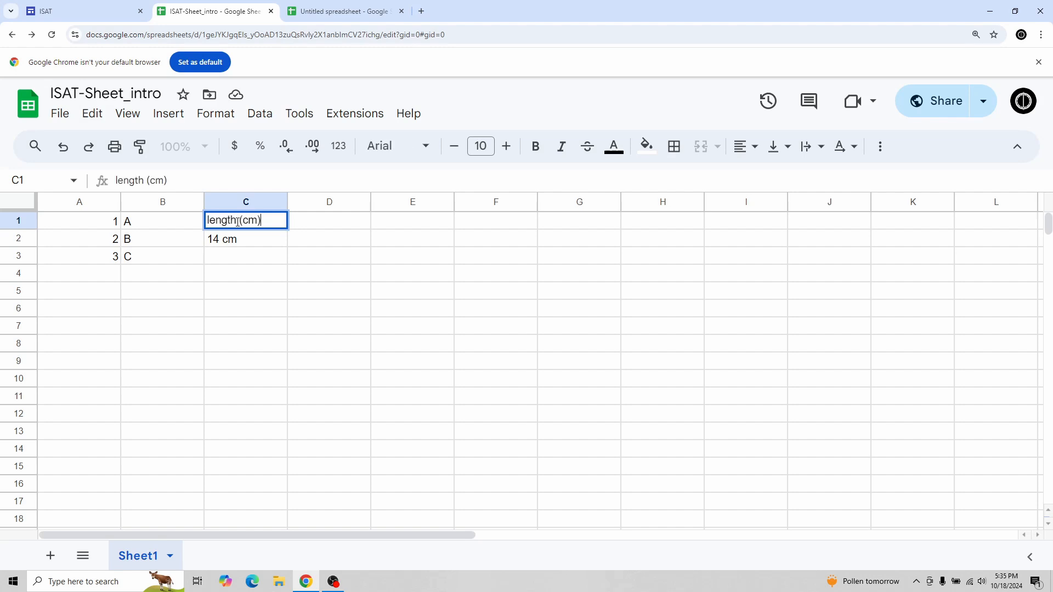
{"action": "key", "text": "Return"}
Remove the cm unit from cell C2 so it holds only the number 14.
{"action": "left_click", "coordinate": [193, 181]}
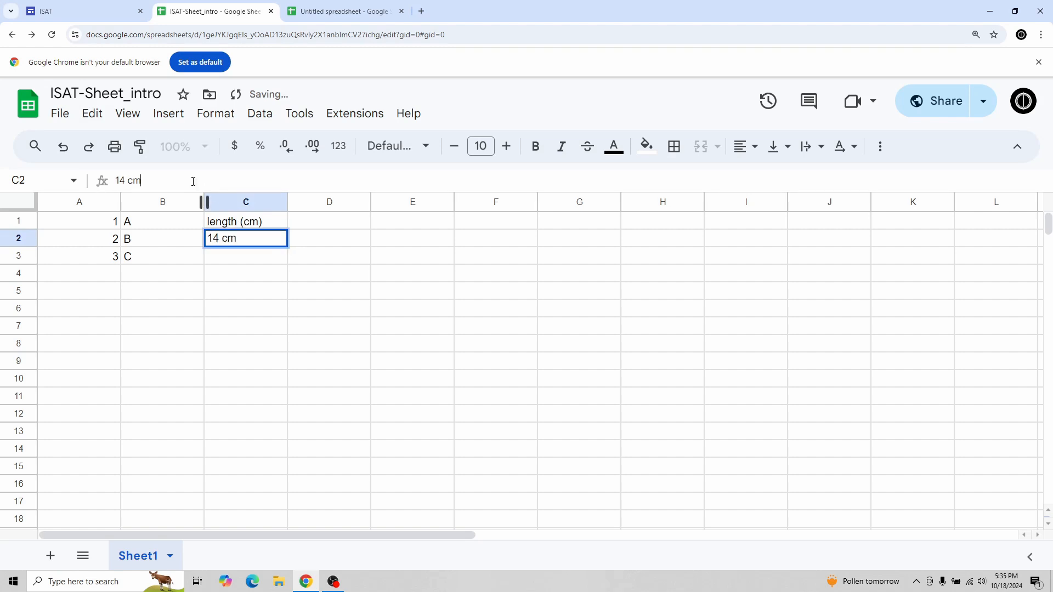
{"action": "key", "text": "BackSpace"}
{"action": "key", "text": "BackSpace"}
{"action": "key", "text": "BackSpace"}
{"action": "key", "text": "Return"}
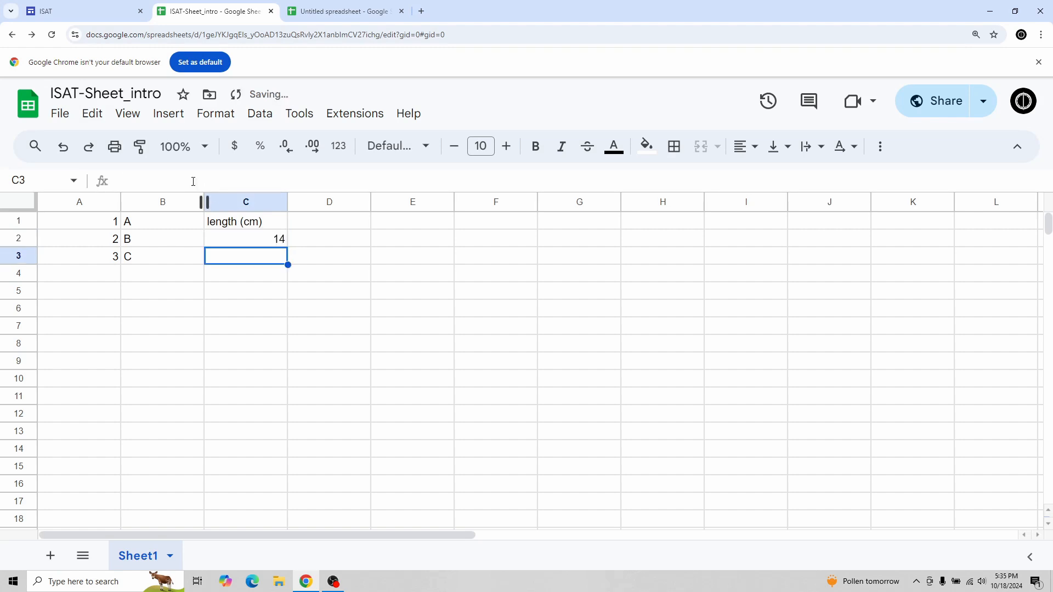
{"action": "left_click", "coordinate": [266, 239]}
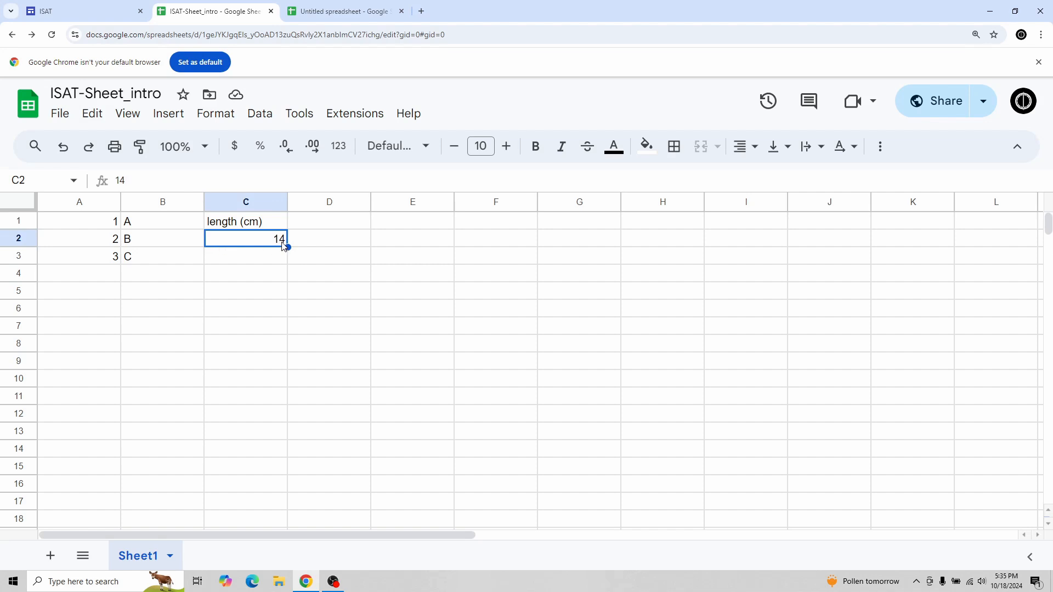
{"action": "left_click", "coordinate": [319, 244]}
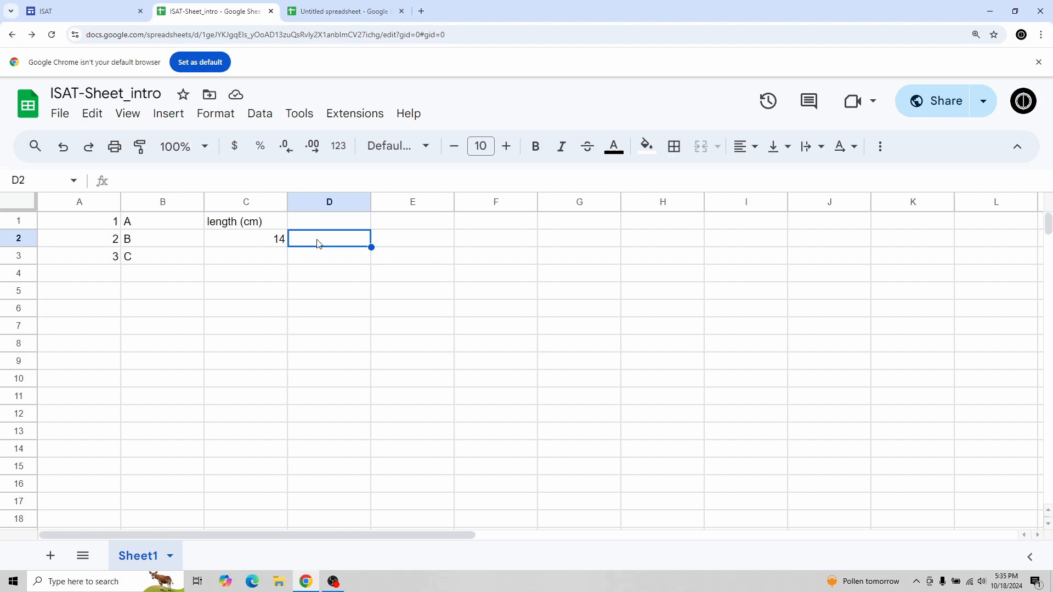
Compare the alignment of the entries in A1:B3 by selecting the range and its individual cells.
{"action": "left_click", "coordinate": [94, 224]}
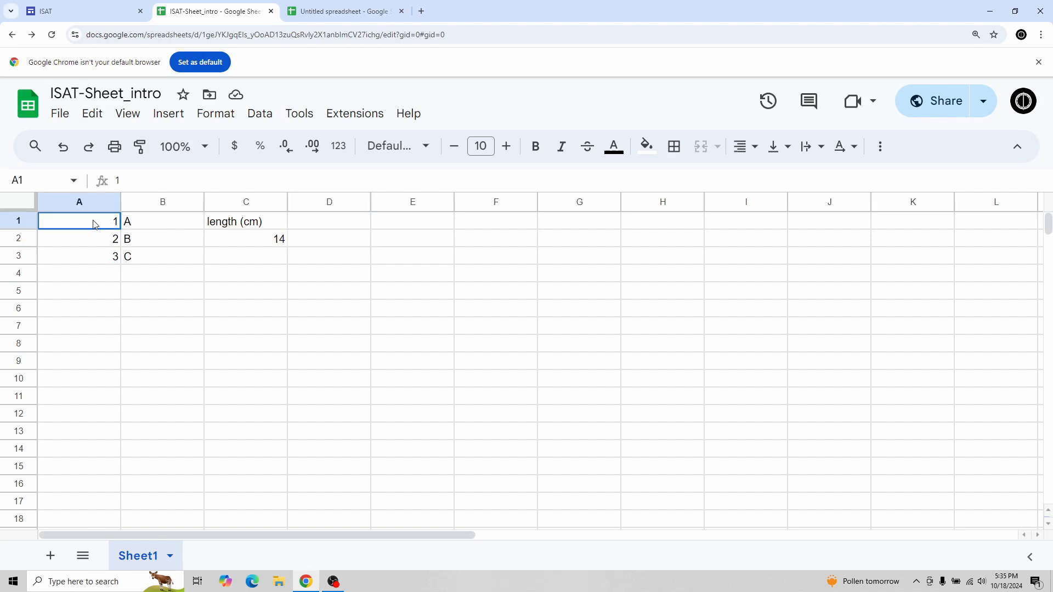
{"action": "left_click_drag", "start_coordinate": [94, 224], "coordinate": [174, 267]}
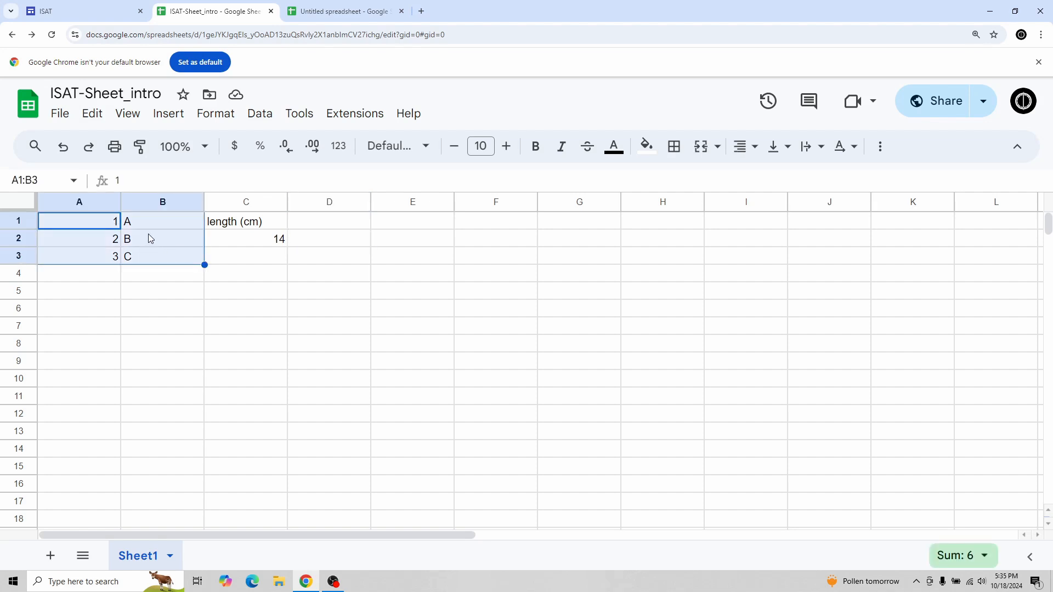
{"action": "left_click", "coordinate": [98, 227]}
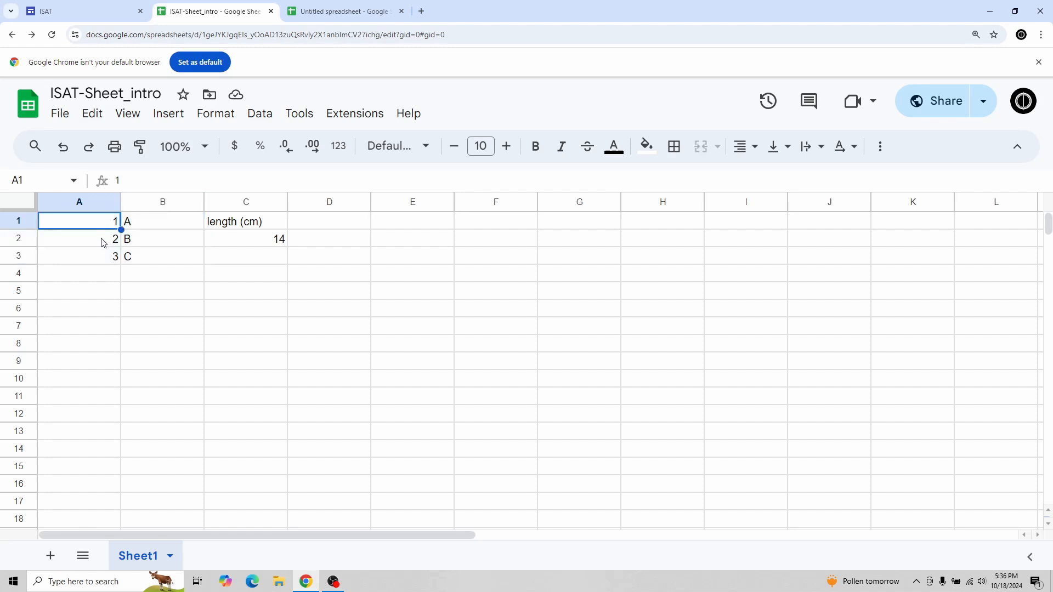
{"action": "left_click", "coordinate": [105, 243]}
{"action": "left_click", "coordinate": [104, 259]}
{"action": "left_click", "coordinate": [107, 223]}
{"action": "left_click", "coordinate": [109, 242]}
{"action": "left_click", "coordinate": [109, 256]}
{"action": "left_click", "coordinate": [156, 225]}
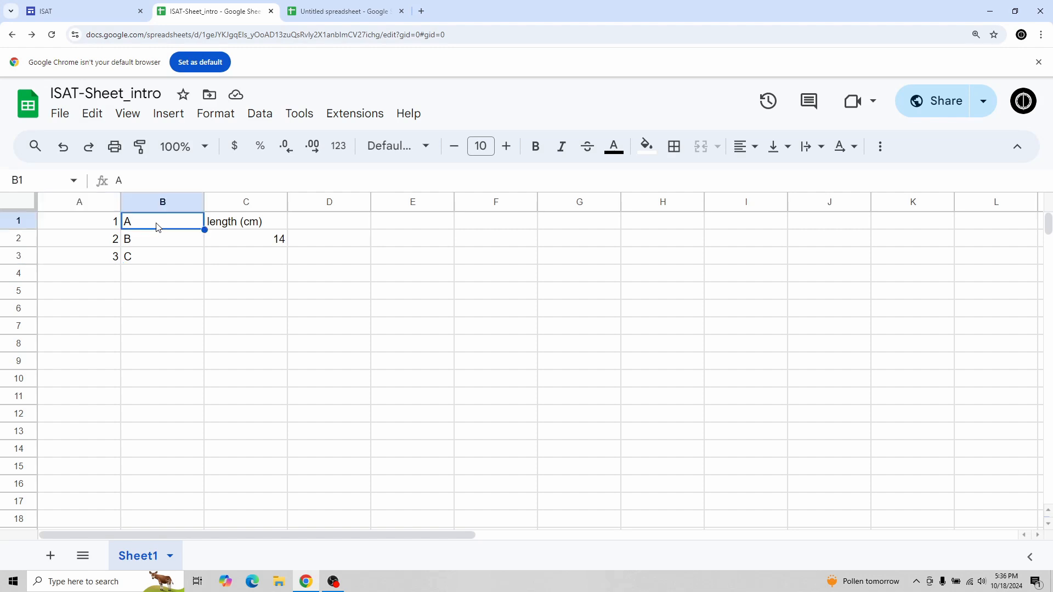
{"action": "left_click", "coordinate": [159, 243]}
{"action": "left_click", "coordinate": [156, 256]}
Center the contents of cells A1:B3 horizontally.
{"action": "left_click_drag", "start_coordinate": [99, 225], "coordinate": [164, 256]}
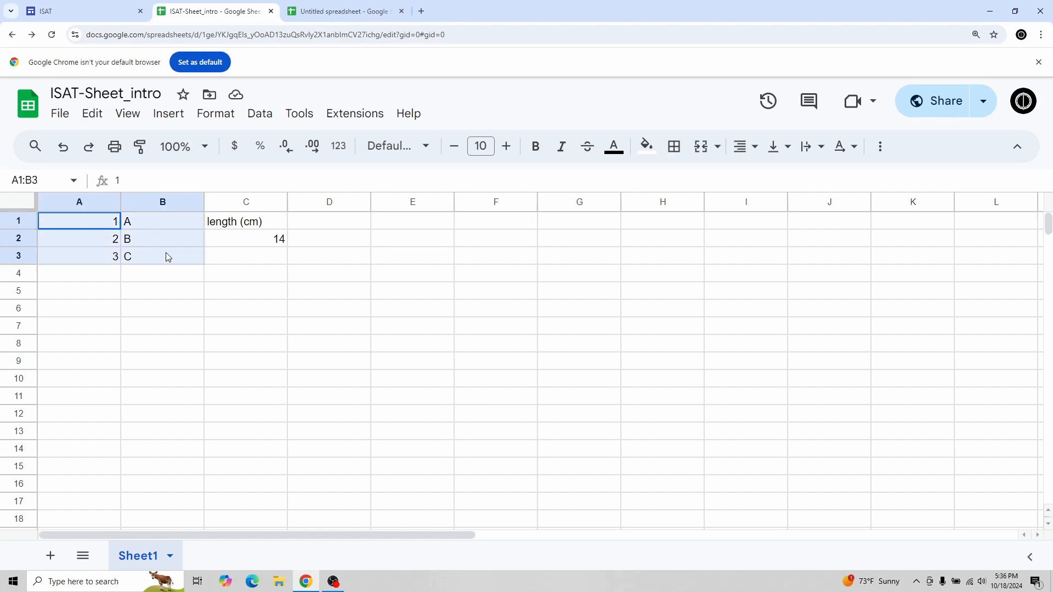
{"action": "left_click", "coordinate": [750, 153]}
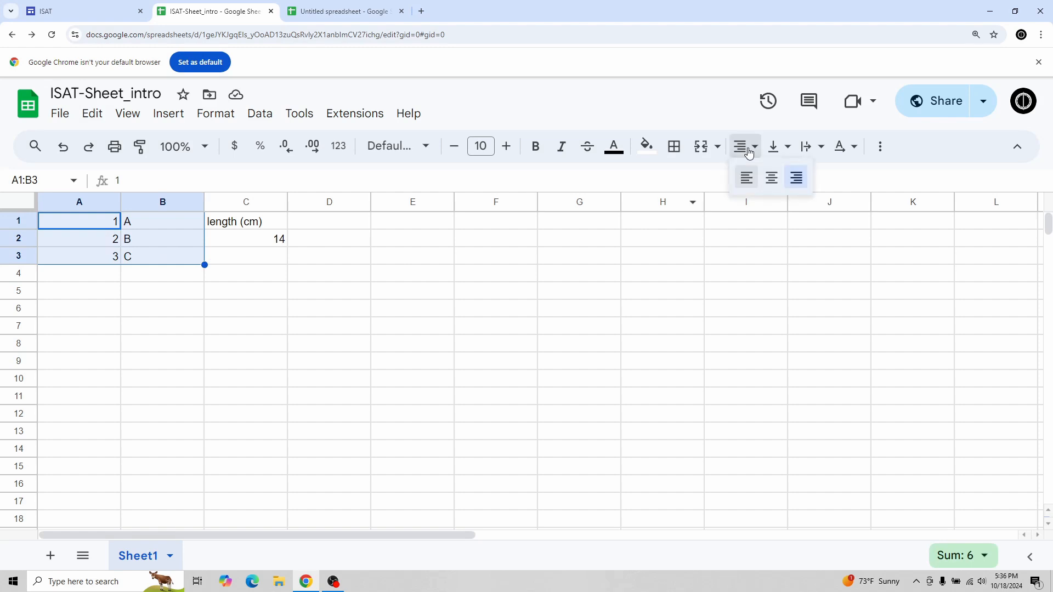
{"action": "left_click", "coordinate": [772, 180]}
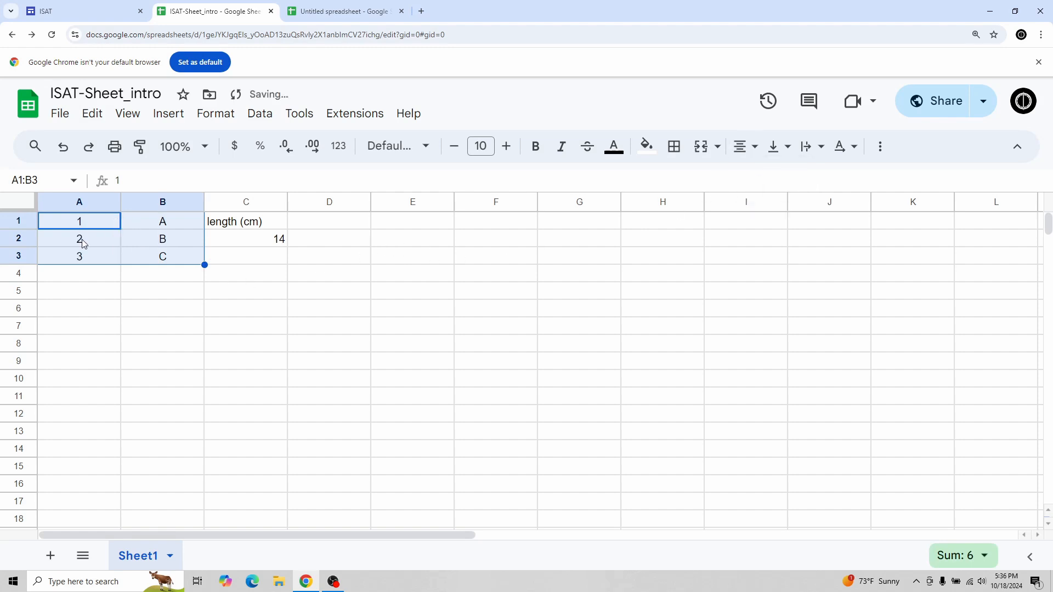
{"action": "left_click", "coordinate": [187, 292]}
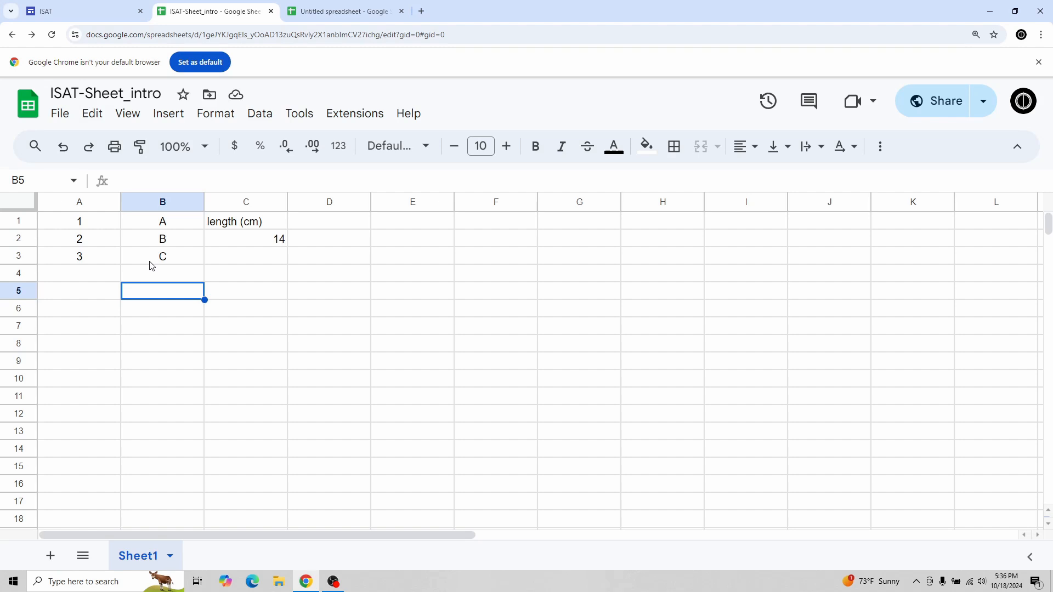
Enter the decimal number 13.77789456 in cell D1.
{"action": "left_click", "coordinate": [348, 224]}
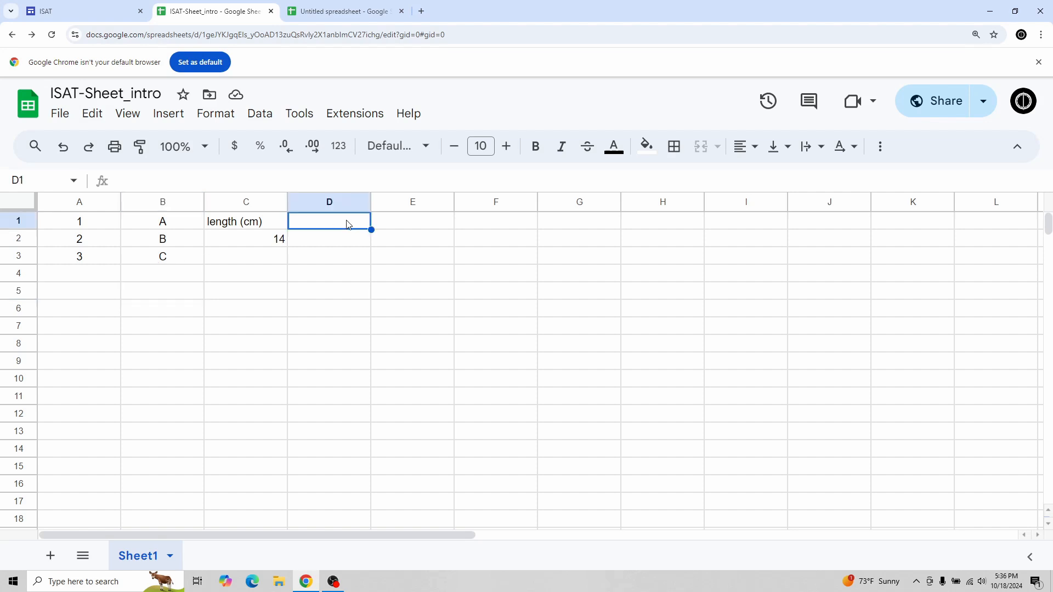
{"action": "type", "text": "13."}
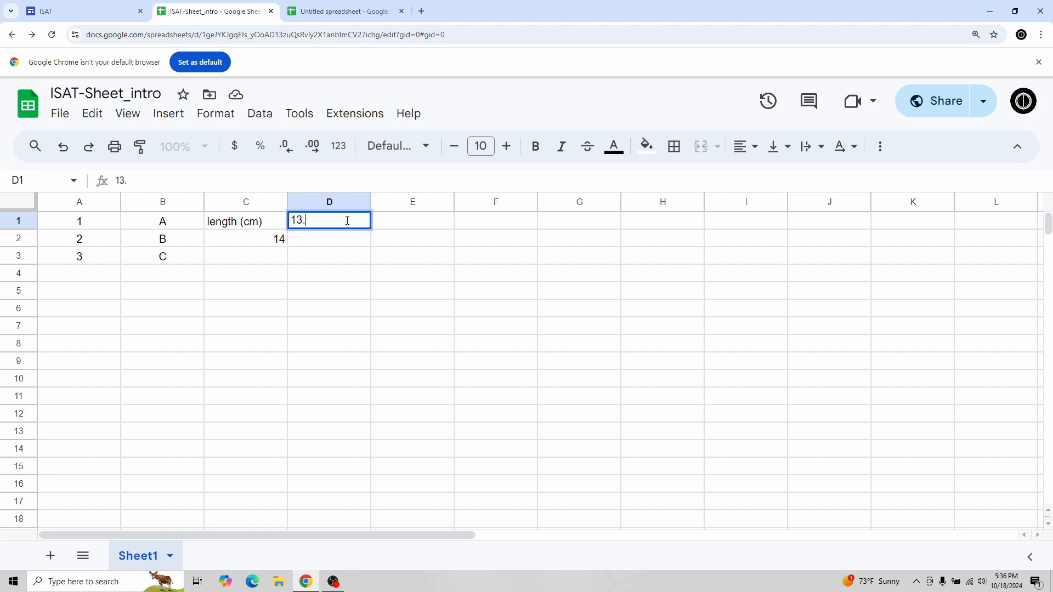
{"action": "type", "text": "77789456"}
{"action": "key", "text": "Return"}
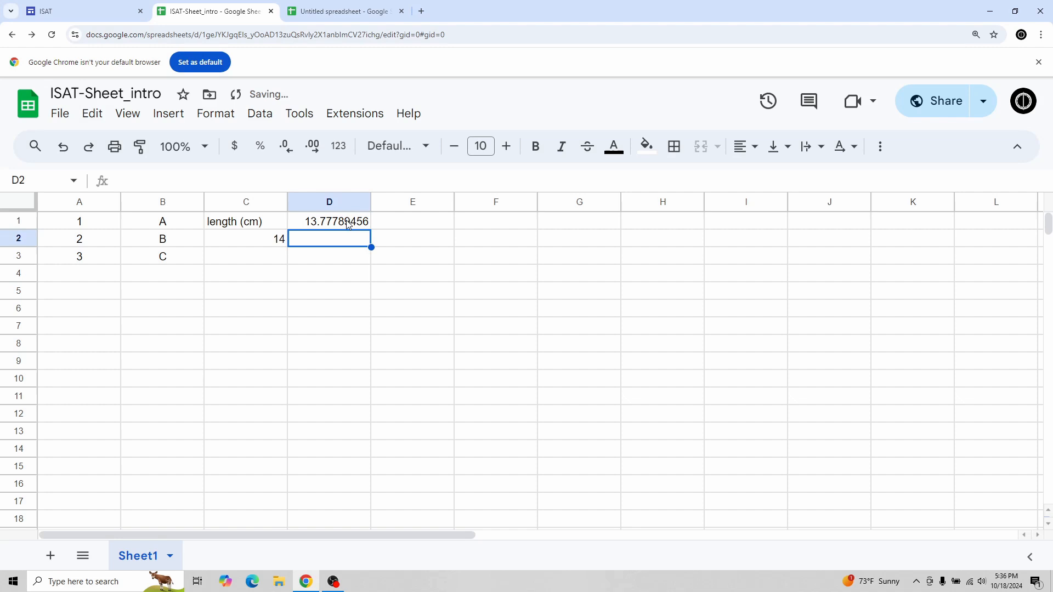
Decrease the displayed decimal places of cell D1 until it shows a whole number.
{"action": "left_click", "coordinate": [337, 225]}
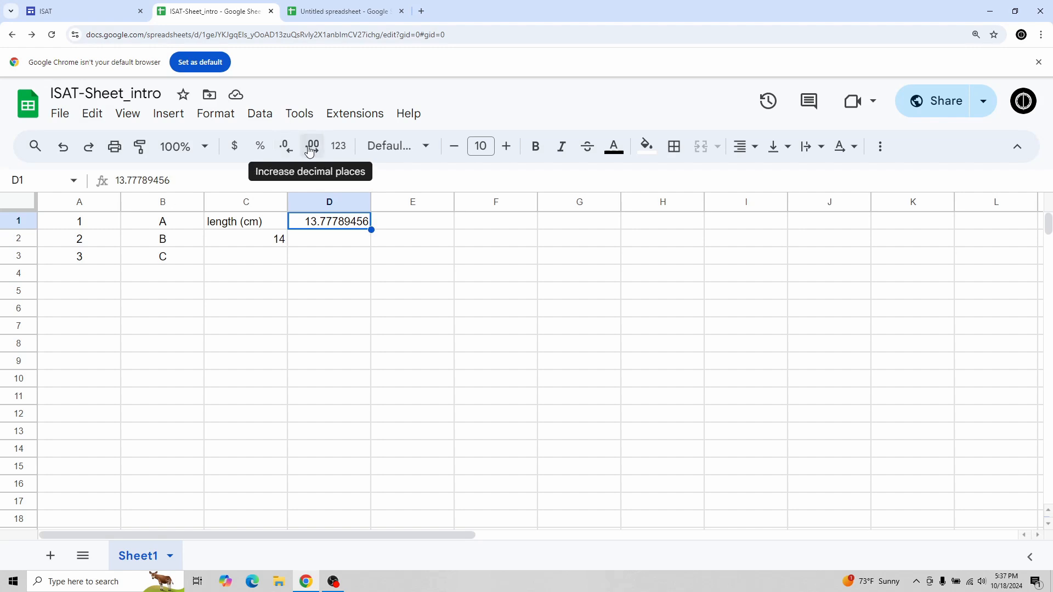
{"action": "left_click", "coordinate": [285, 153]}
{"action": "left_click", "coordinate": [285, 153]}
{"action": "left_click", "coordinate": [284, 153]}
{"action": "left_click", "coordinate": [285, 153]}
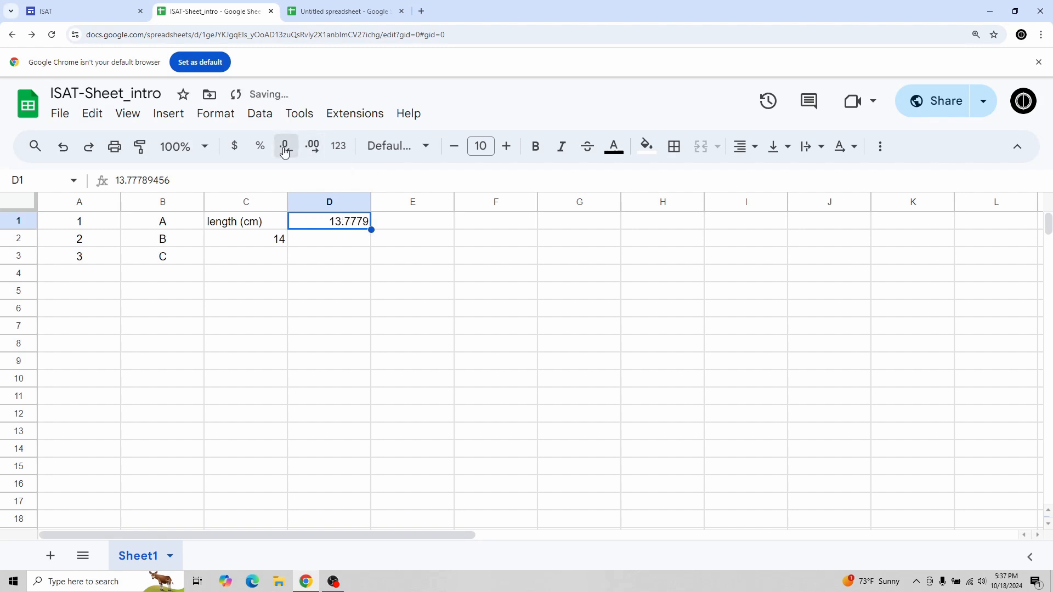
{"action": "left_click", "coordinate": [285, 152]}
{"action": "left_click", "coordinate": [284, 152]}
{"action": "left_click", "coordinate": [285, 153]}
{"action": "left_click", "coordinate": [284, 153]}
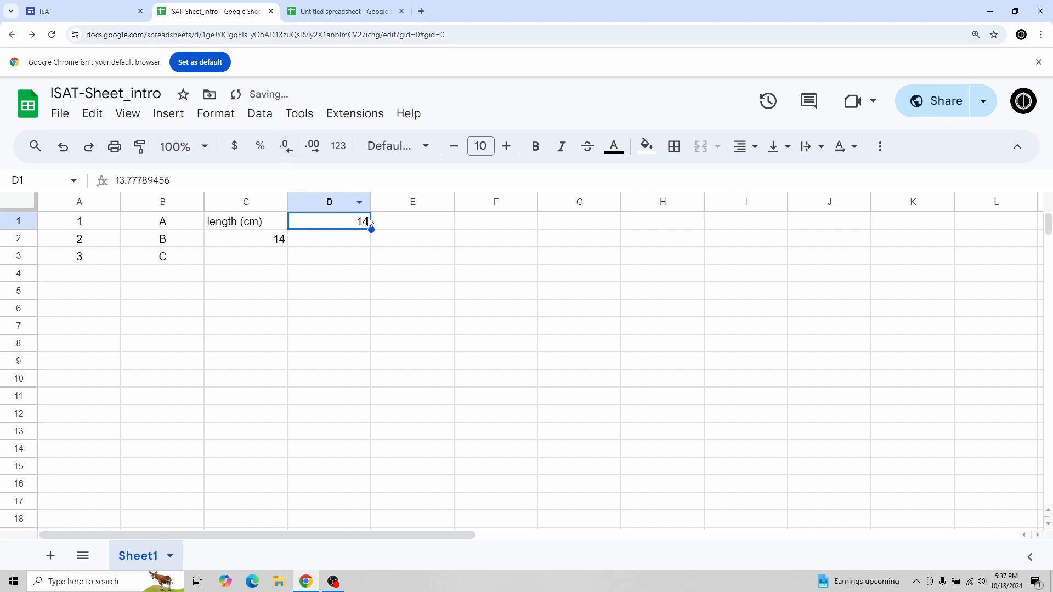
Enter a formula in cell E1 that references cell D1.
{"action": "left_click", "coordinate": [420, 222]}
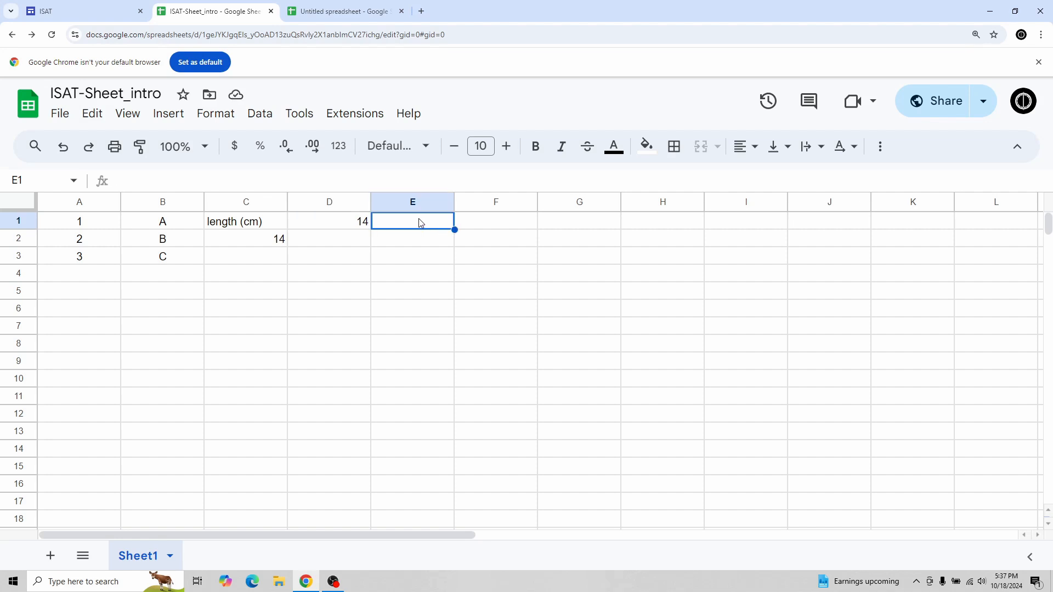
{"action": "type", "text": "="}
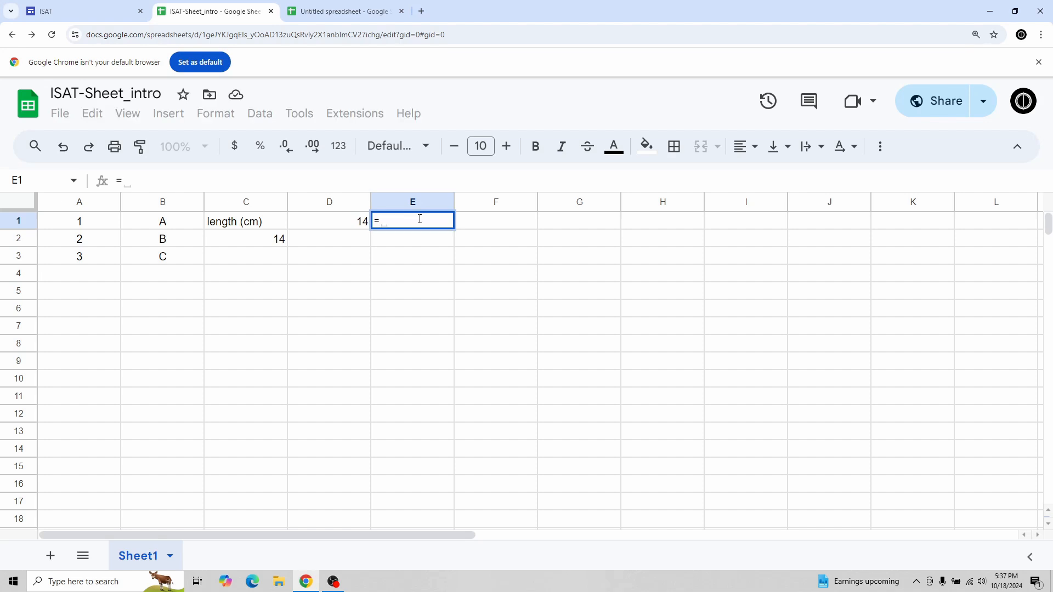
{"action": "left_click", "coordinate": [323, 228]}
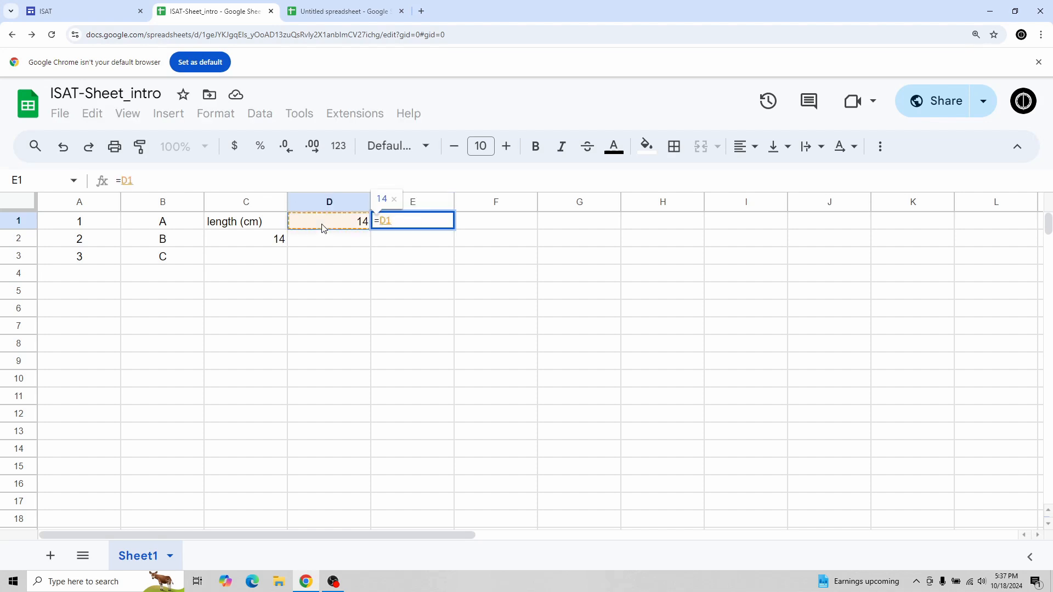
{"action": "key", "text": "Return"}
Increase the displayed decimal places of cell E1 to eight and compare it with cell D1.
{"action": "left_click", "coordinate": [404, 222]}
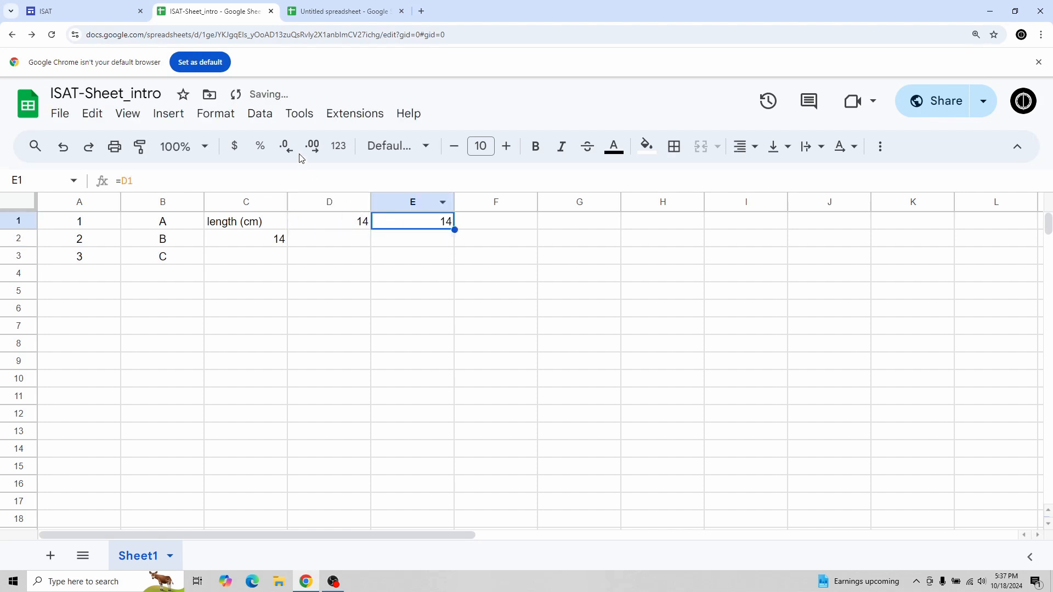
{"action": "left_click", "coordinate": [312, 147]}
{"action": "left_click", "coordinate": [312, 147]}
{"action": "left_click", "coordinate": [312, 147]}
{"action": "left_click", "coordinate": [312, 147]}
{"action": "left_click", "coordinate": [312, 146]}
{"action": "left_click", "coordinate": [312, 147]}
{"action": "left_click", "coordinate": [346, 224]}
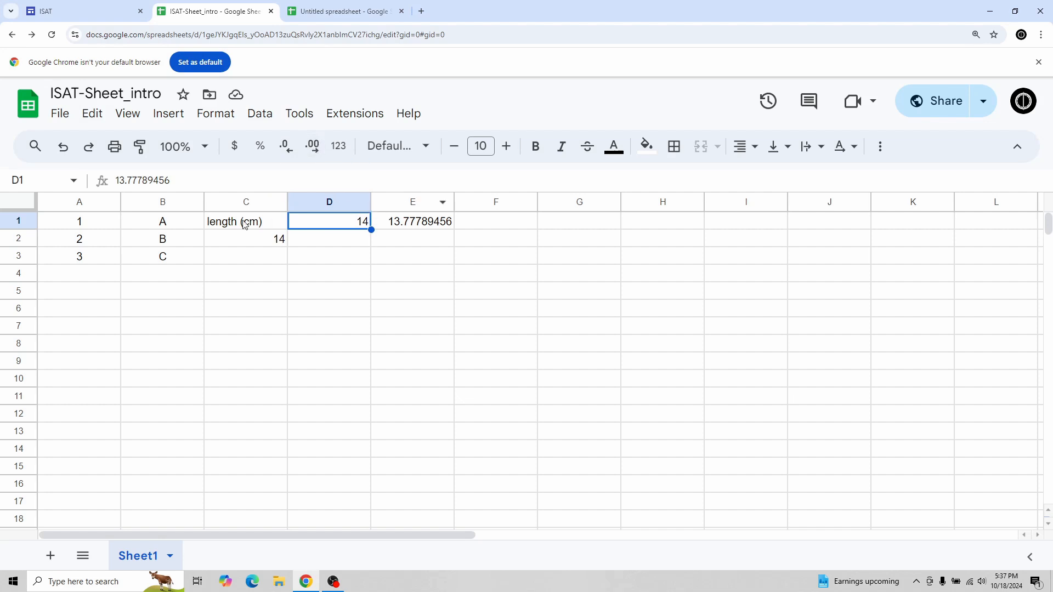
Set the font size of cell B1 to 15, and turn italics on and back off for it.
{"action": "left_click", "coordinate": [180, 224]}
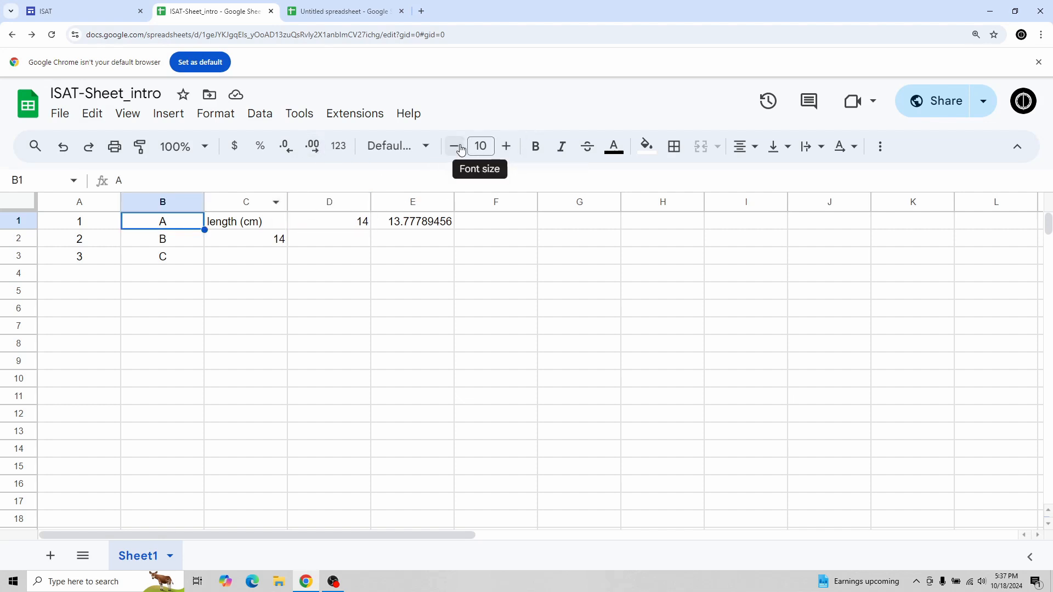
{"action": "left_click", "coordinate": [506, 147]}
{"action": "left_click", "coordinate": [506, 147]}
{"action": "left_click", "coordinate": [506, 147]}
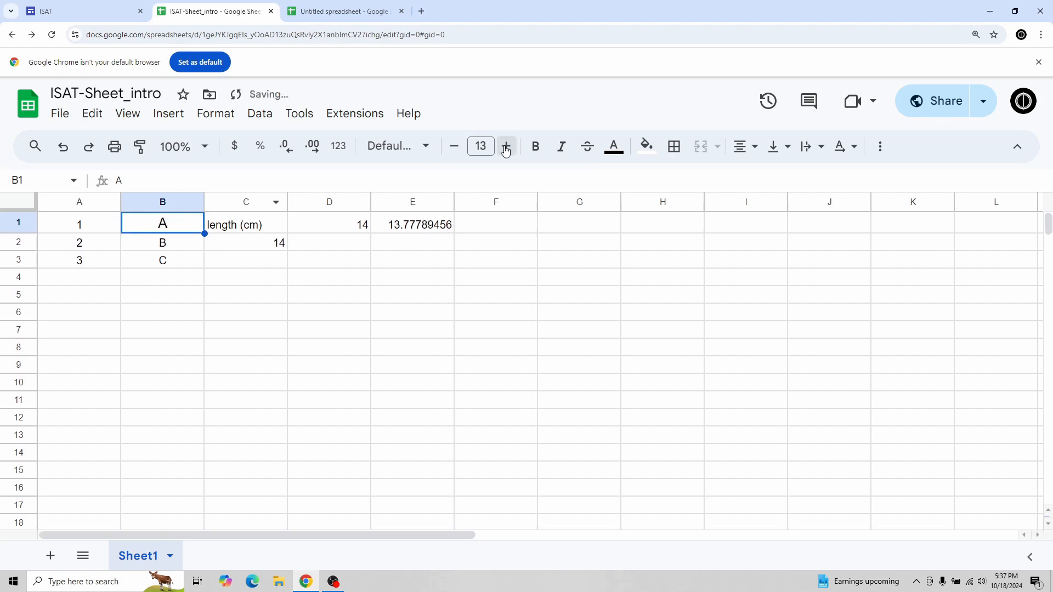
{"action": "left_click", "coordinate": [506, 147]}
{"action": "left_click", "coordinate": [505, 147]}
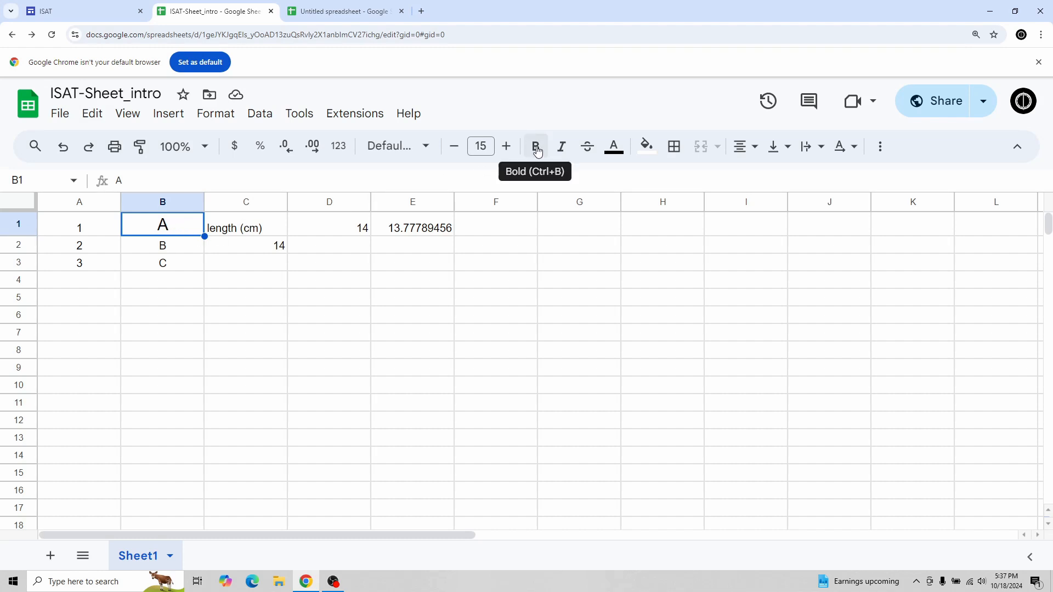
{"action": "left_click", "coordinate": [562, 147]}
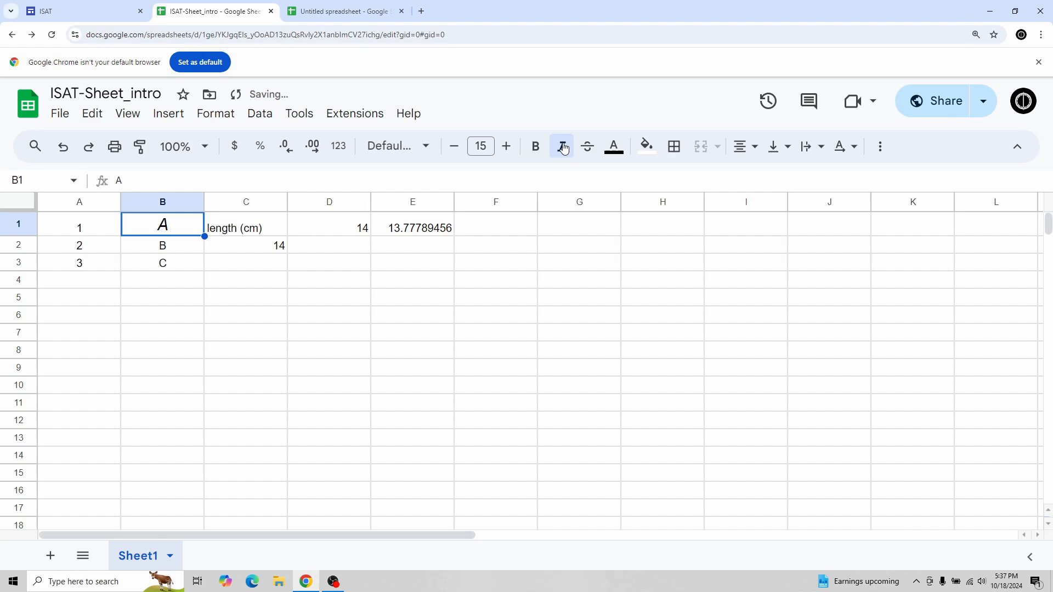
{"action": "left_click", "coordinate": [564, 148]}
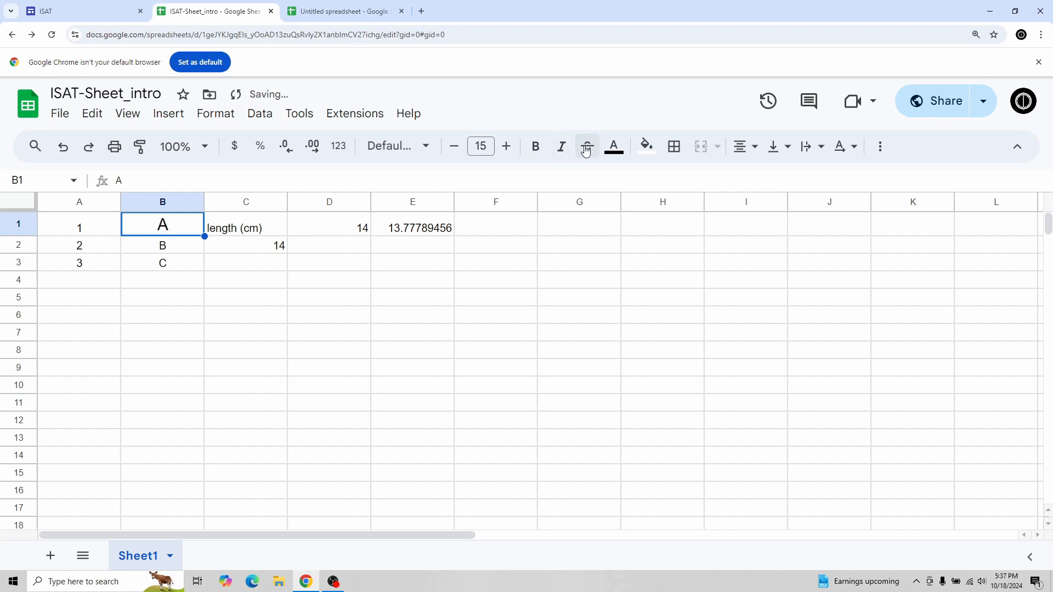
Give cell B1 yellow text on a black fill.
{"action": "left_click", "coordinate": [614, 148]}
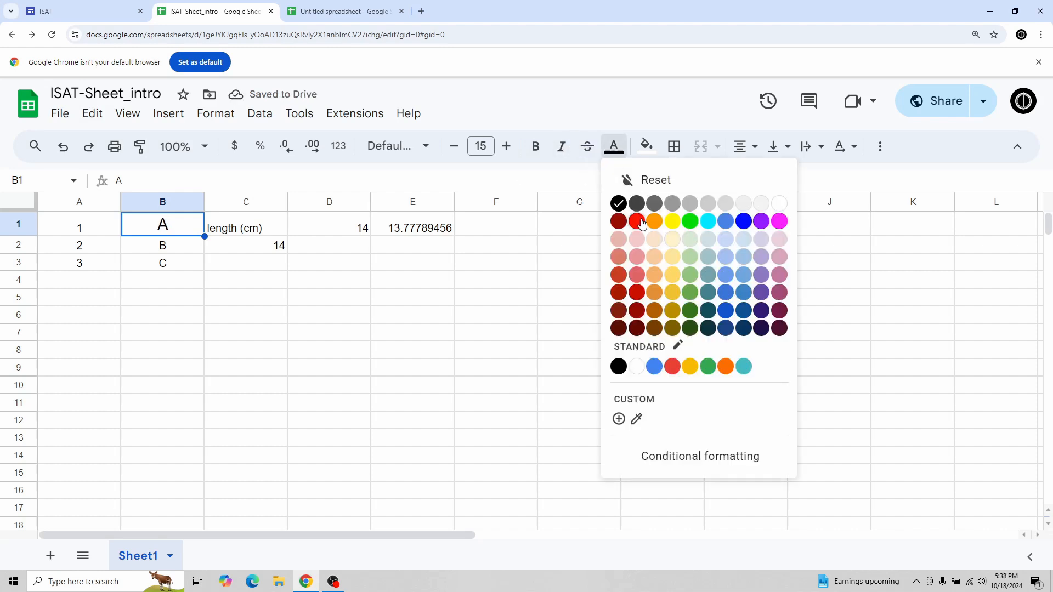
{"action": "left_click", "coordinate": [672, 222]}
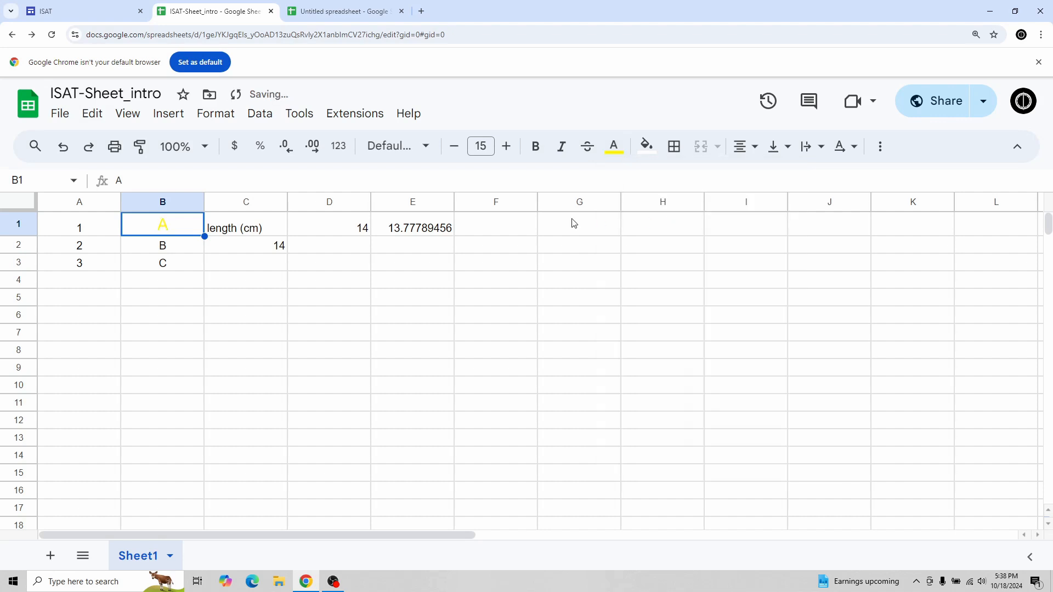
{"action": "left_click", "coordinate": [646, 147]}
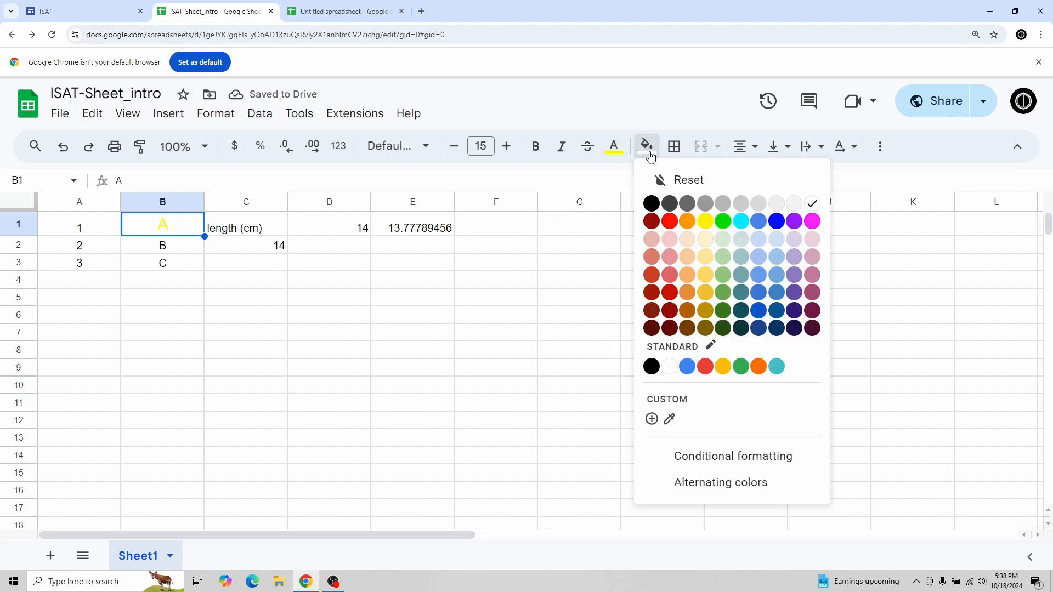
{"action": "left_click", "coordinate": [652, 204]}
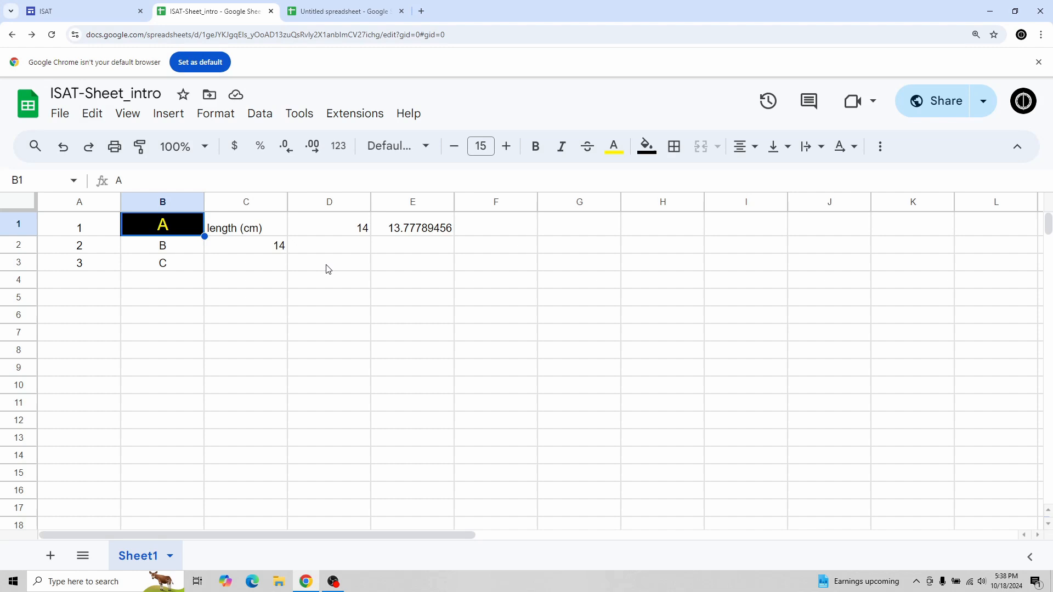
Apply black borders around and between all cells in the range A1:C3.
{"action": "left_click_drag", "start_coordinate": [85, 229], "coordinate": [239, 268]}
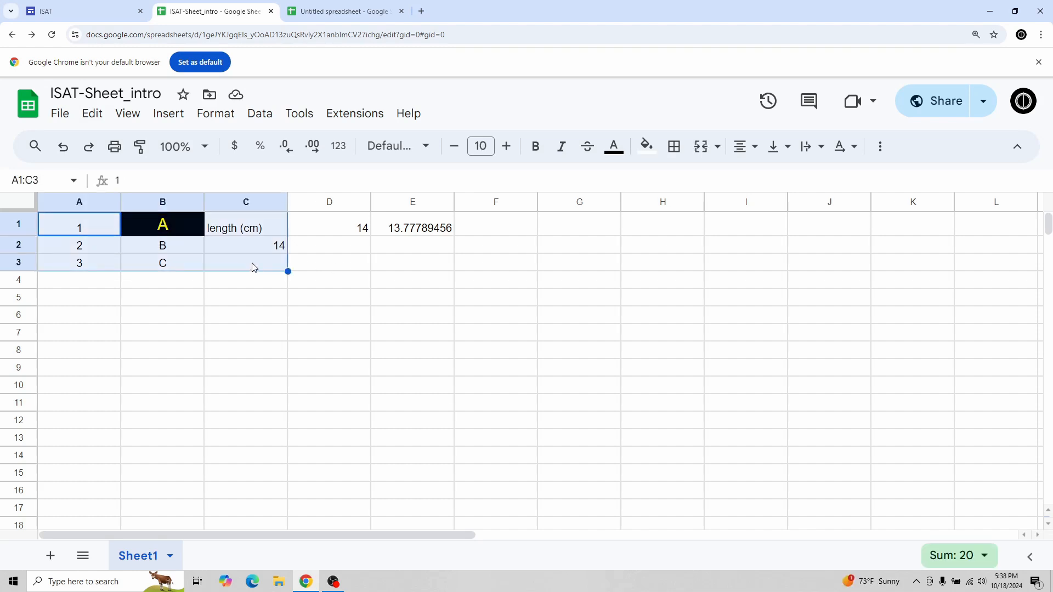
{"action": "left_click", "coordinate": [677, 149]}
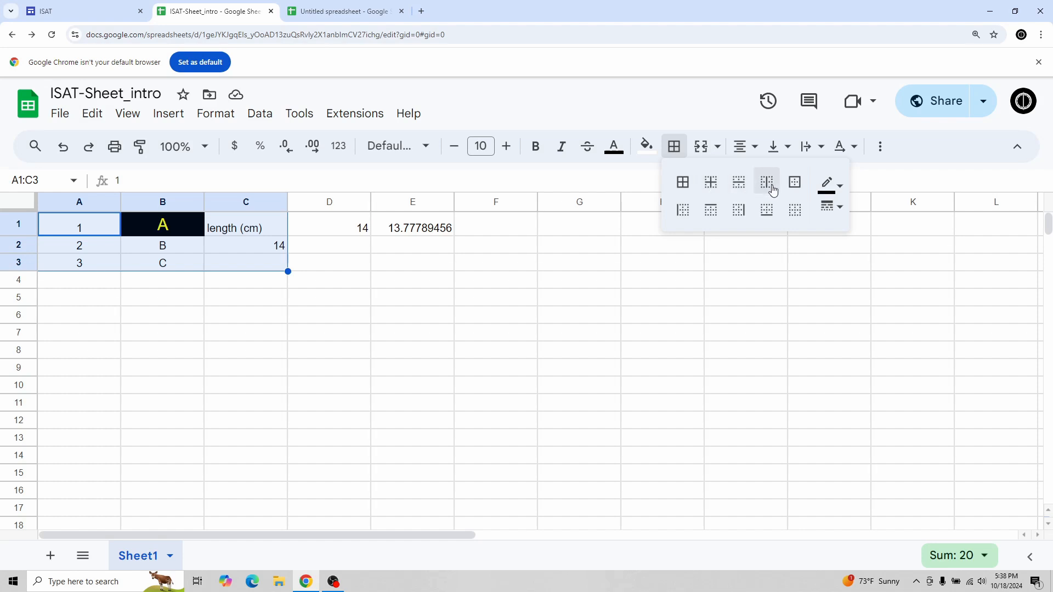
{"action": "left_click", "coordinate": [683, 190]}
{"action": "left_click", "coordinate": [362, 283]}
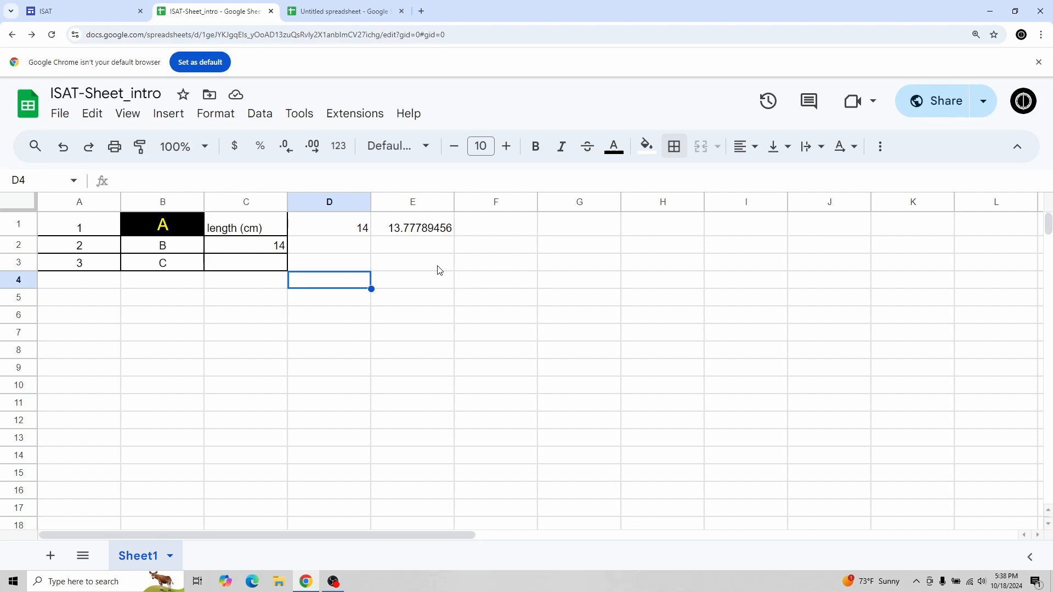
Highlight cell D1 with a yellow fill to mark it as an input cell.
{"action": "left_click", "coordinate": [352, 229]}
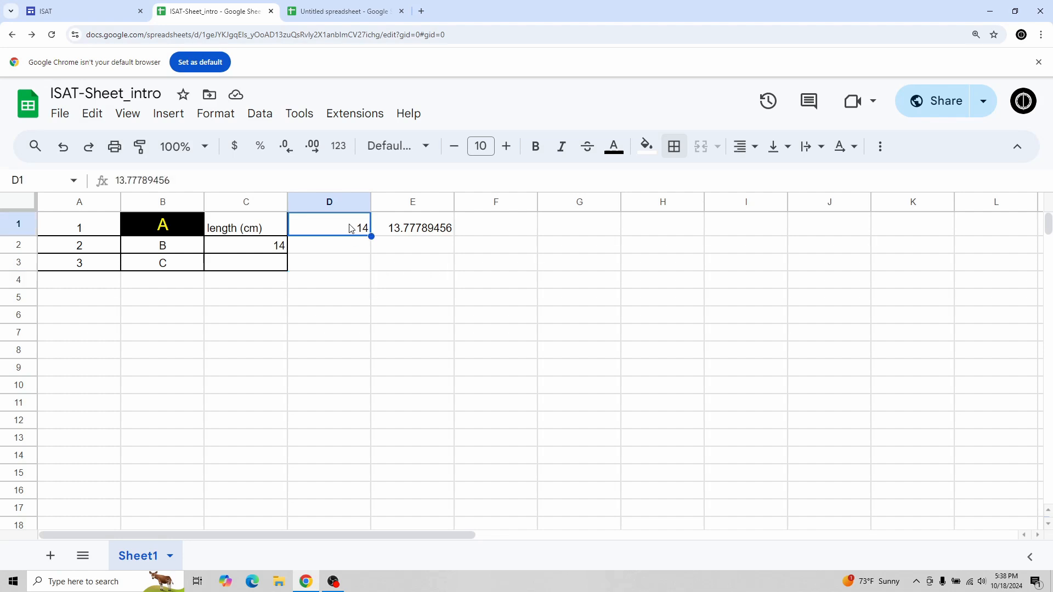
{"action": "left_click", "coordinate": [648, 147]}
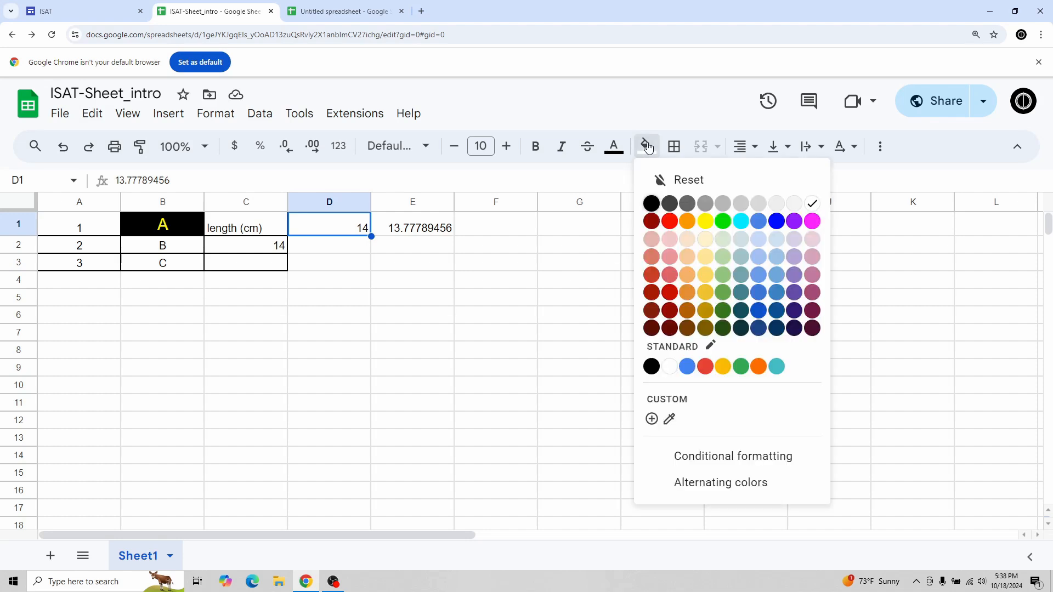
{"action": "left_click", "coordinate": [706, 222]}
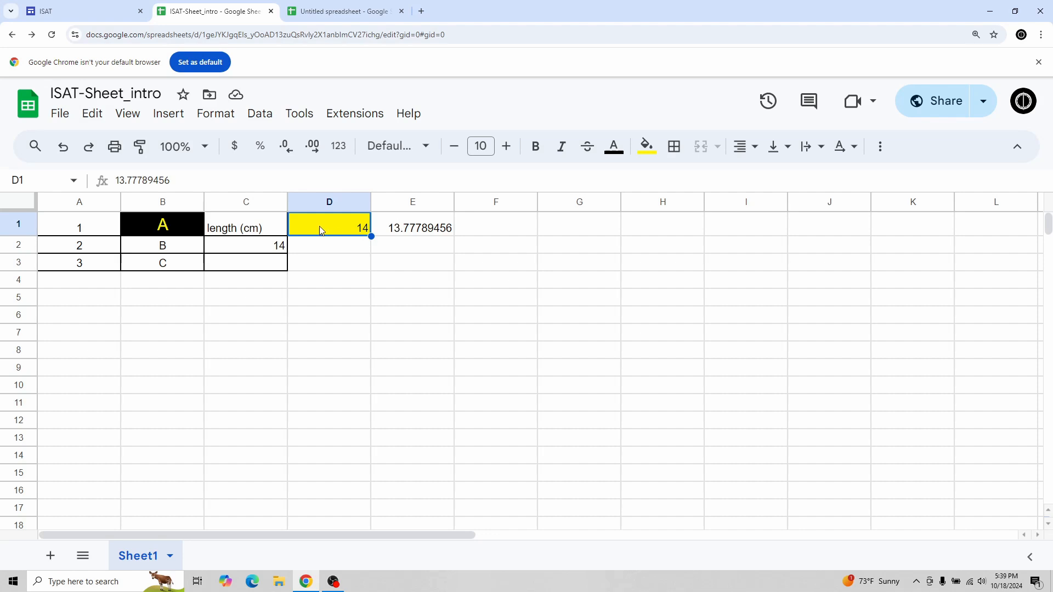
{"action": "left_click", "coordinate": [344, 265]}
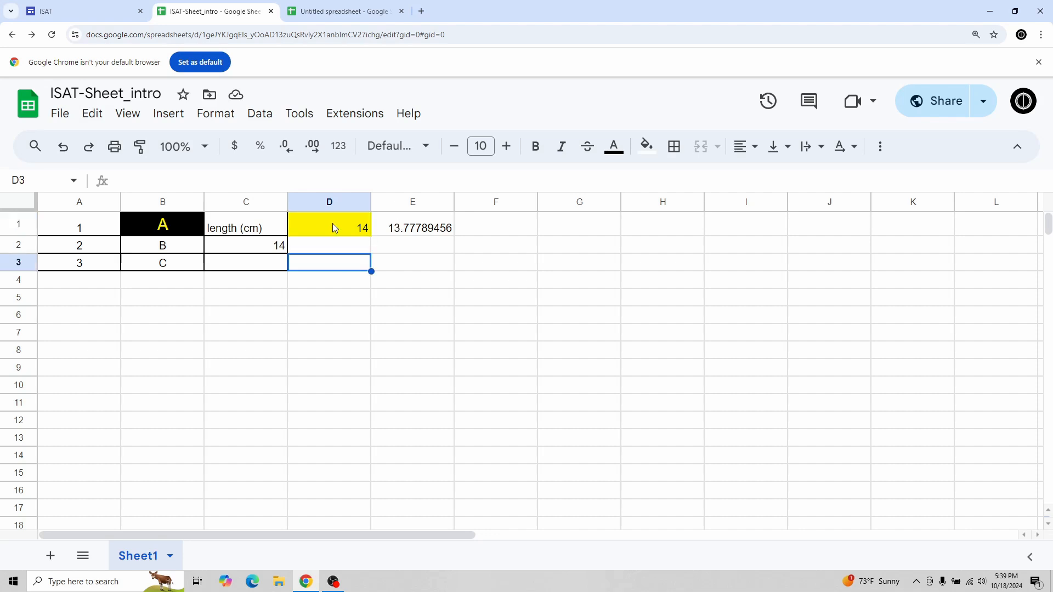
Add the comment "This is an input cell. Place your favourite number here." to cell D1.
{"action": "left_click", "coordinate": [334, 227]}
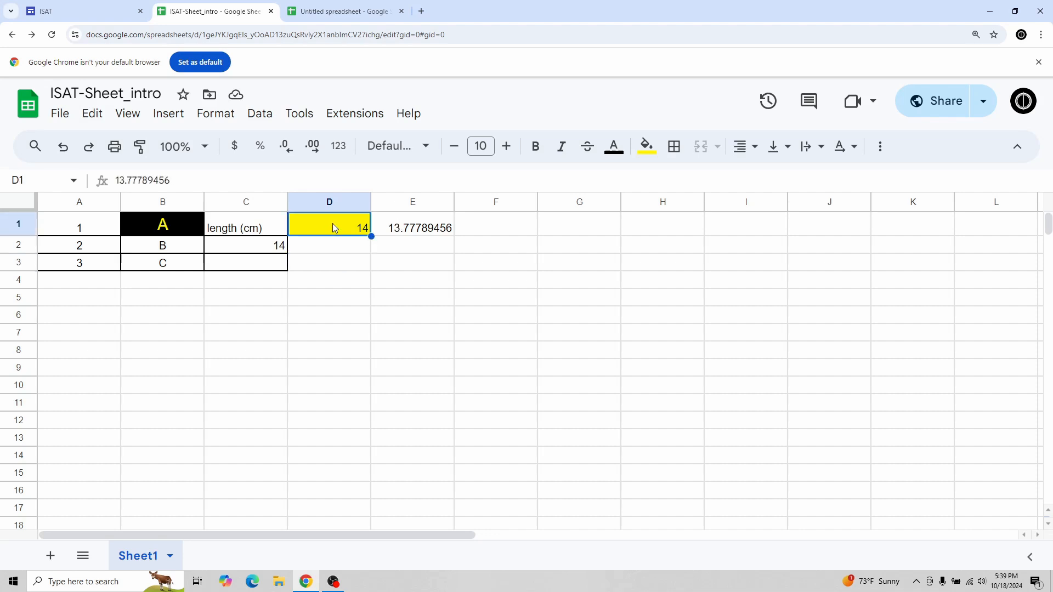
{"action": "right_click", "coordinate": [334, 227]}
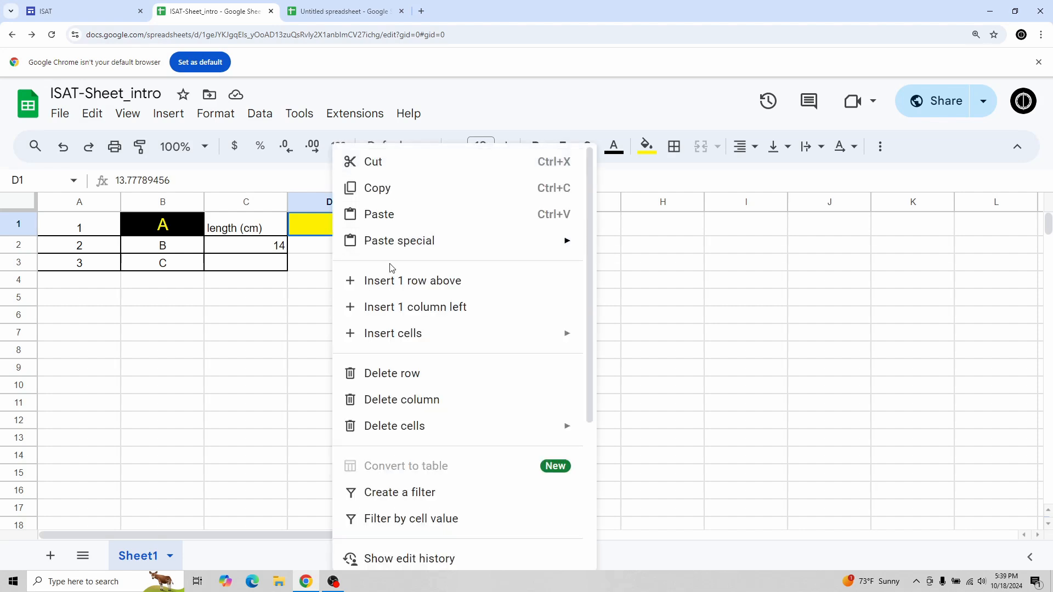
{"action": "scroll", "coordinate": [467, 390], "scroll_direction": "down", "scroll_amount": 2}
{"action": "scroll", "coordinate": [468, 391], "scroll_direction": "down", "scroll_amount": 2}
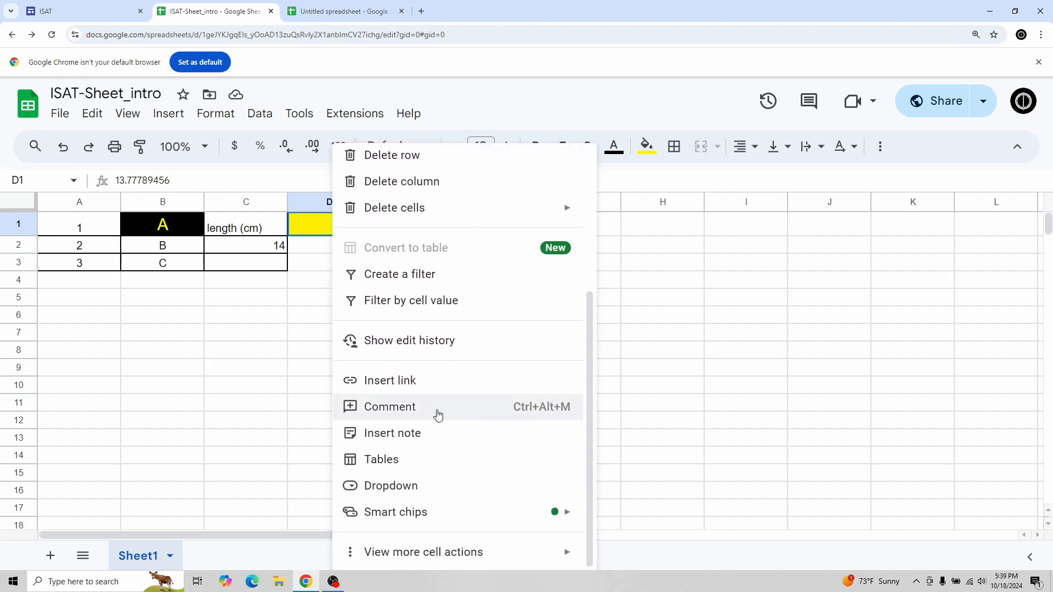
{"action": "left_click", "coordinate": [438, 412]}
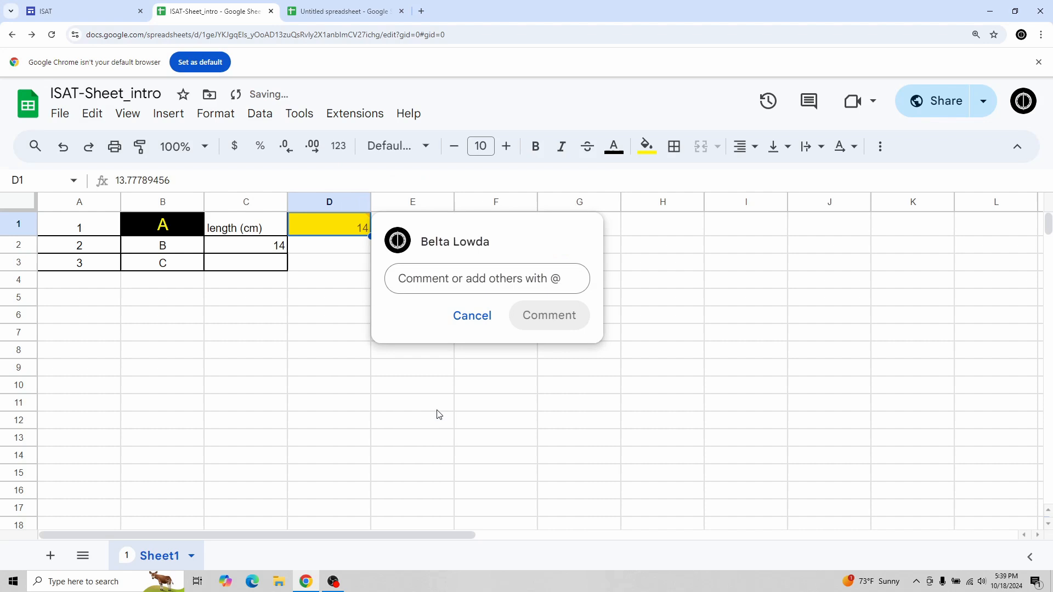
{"action": "type", "text": "This is "}
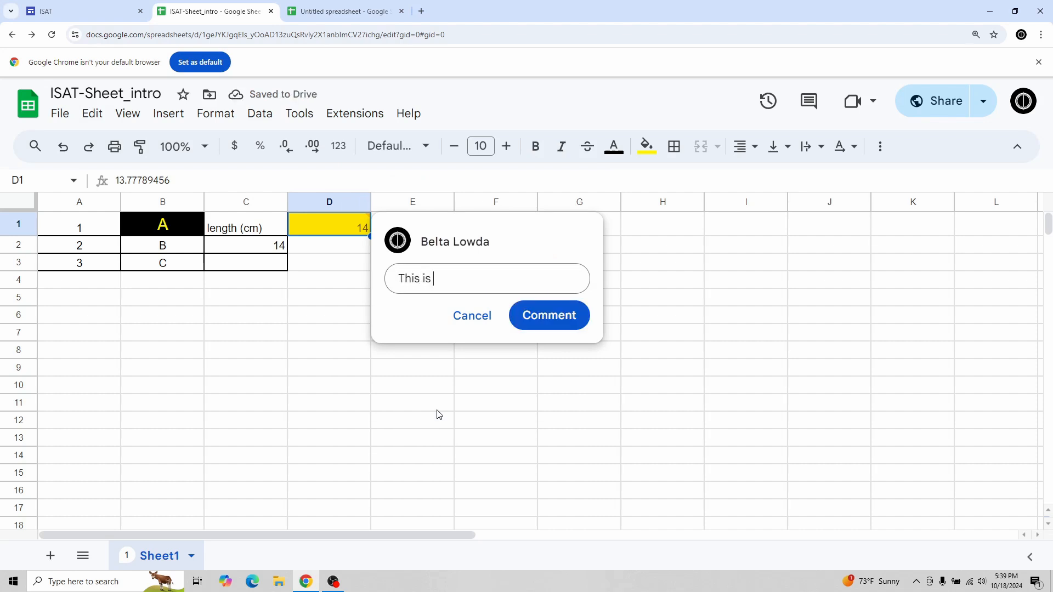
{"action": "type", "text": "an input ce"}
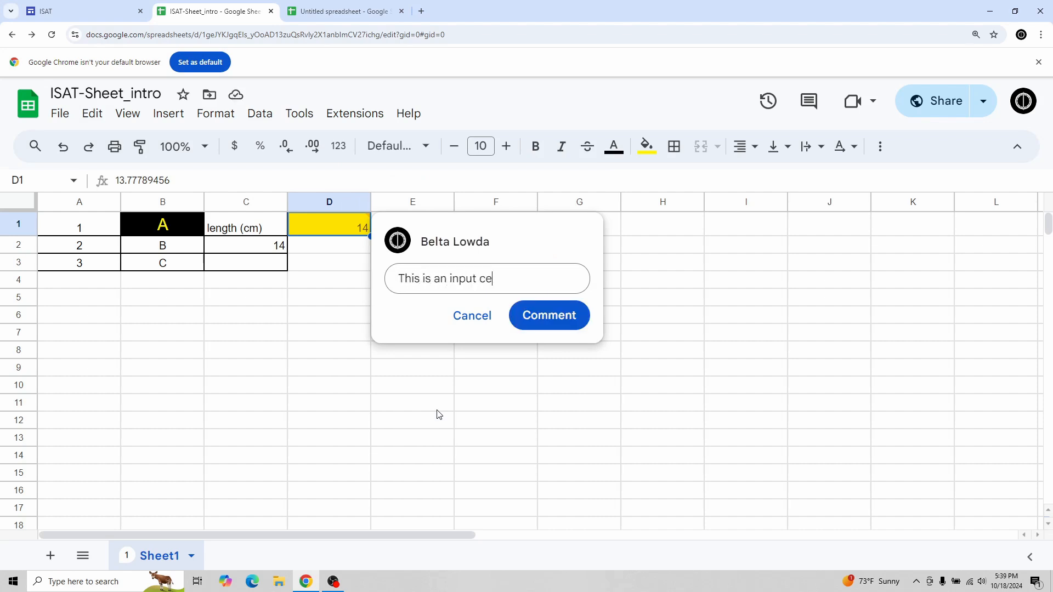
{"action": "type", "text": "ll.  Place your favourite"}
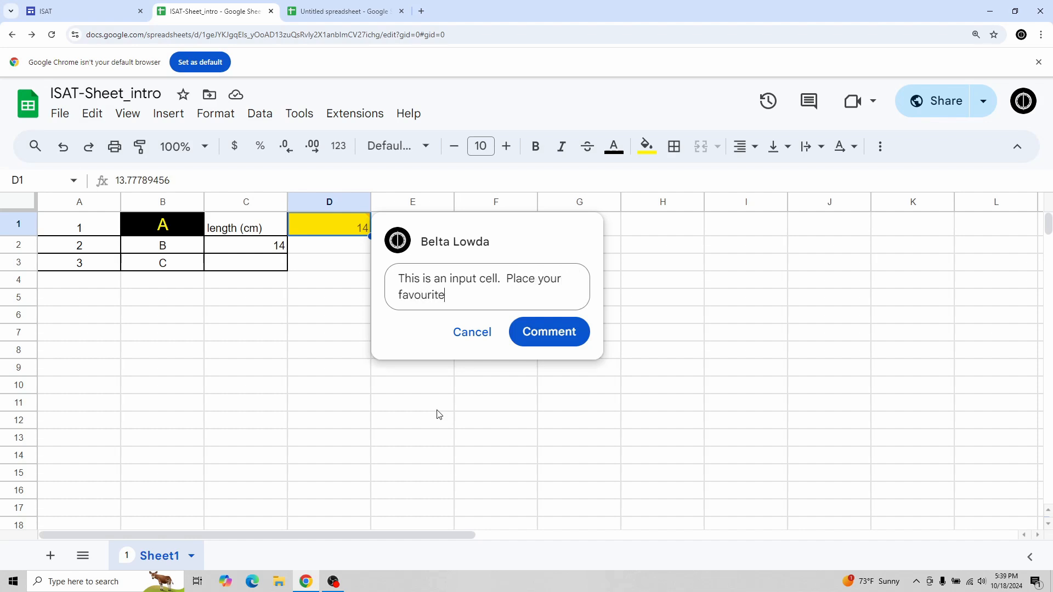
{"action": "type", "text": " number here."}
{"action": "left_click", "coordinate": [548, 341]}
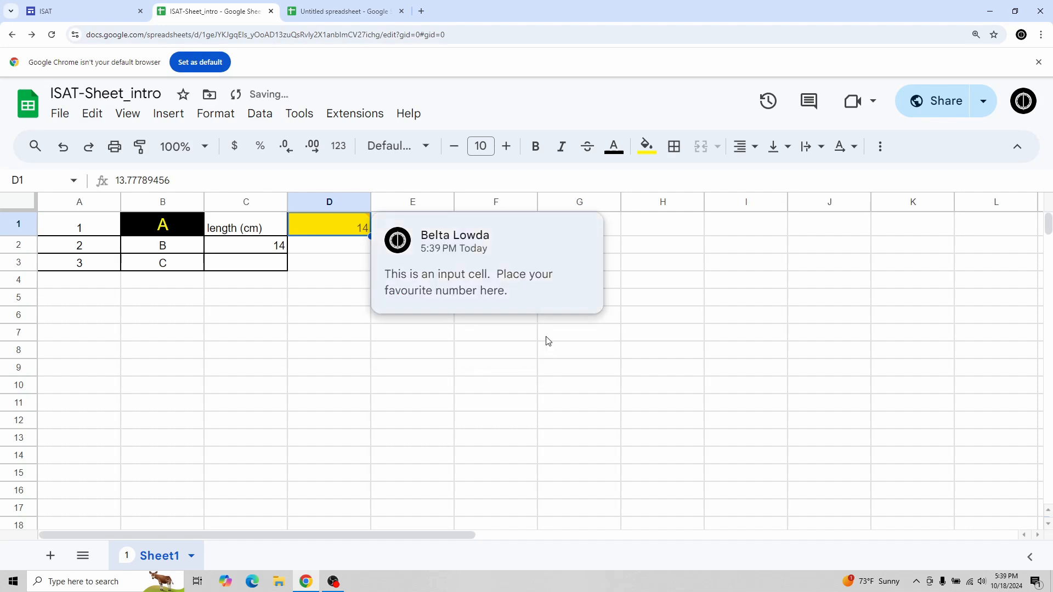
{"action": "left_click", "coordinate": [346, 321]}
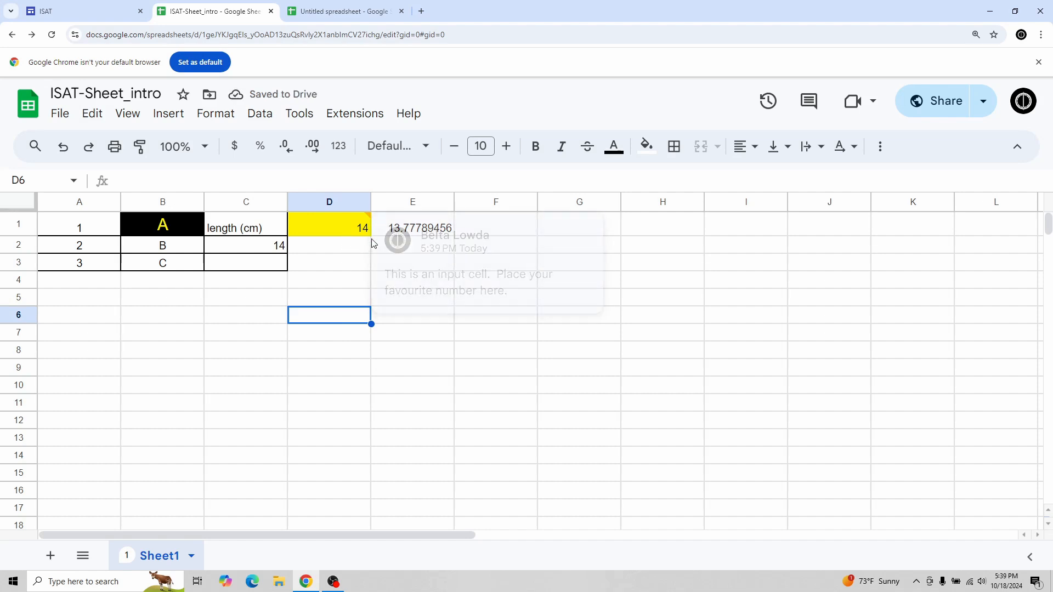
Delete the comment thread attached to the yellow input cell D1.
{"action": "mouse_move", "coordinate": [369, 217]}
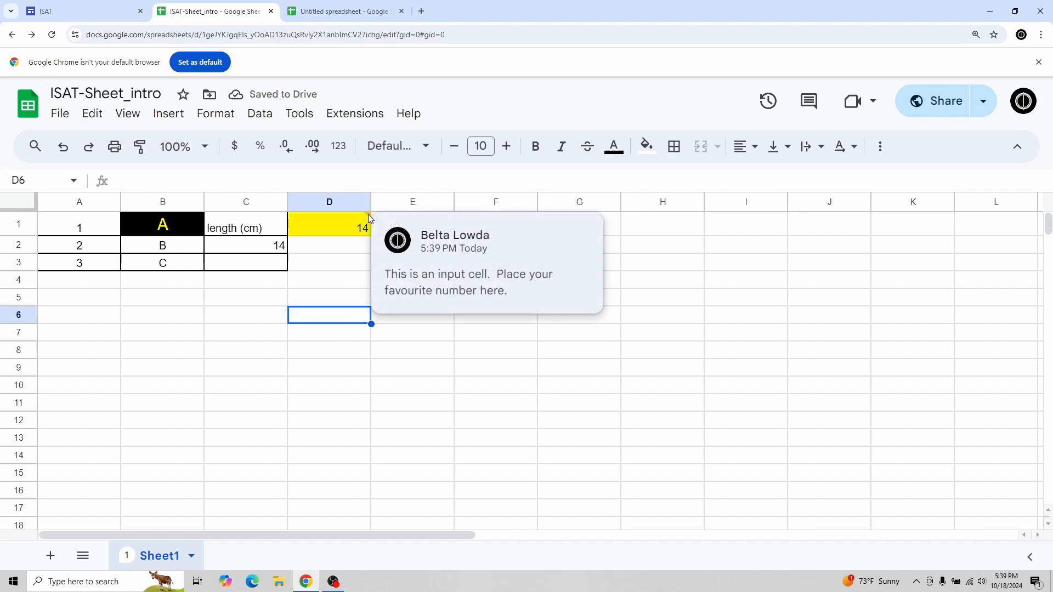
{"action": "left_click", "coordinate": [349, 268]}
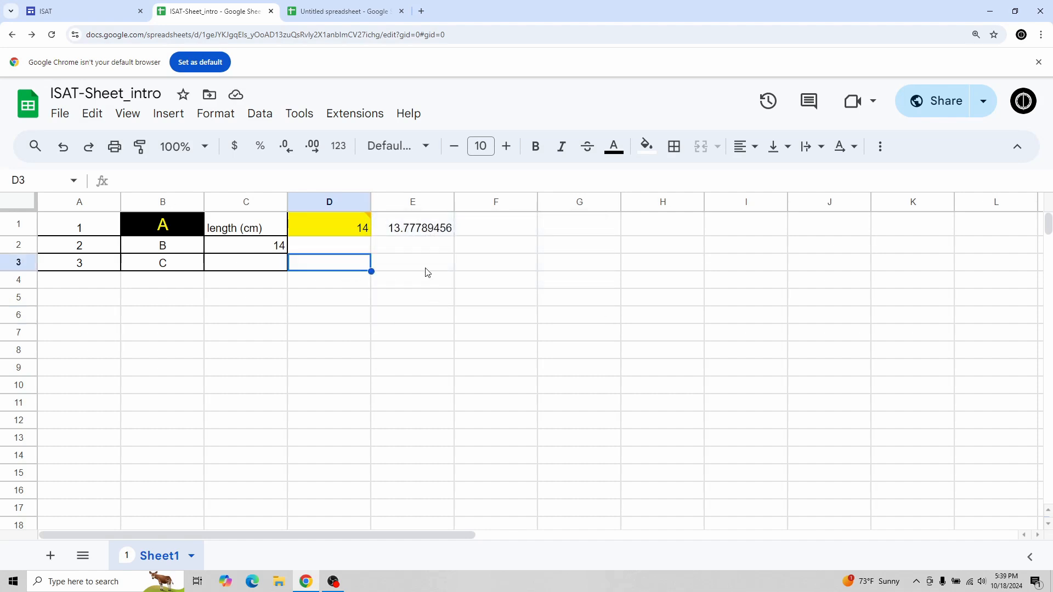
{"action": "mouse_move", "coordinate": [364, 218]}
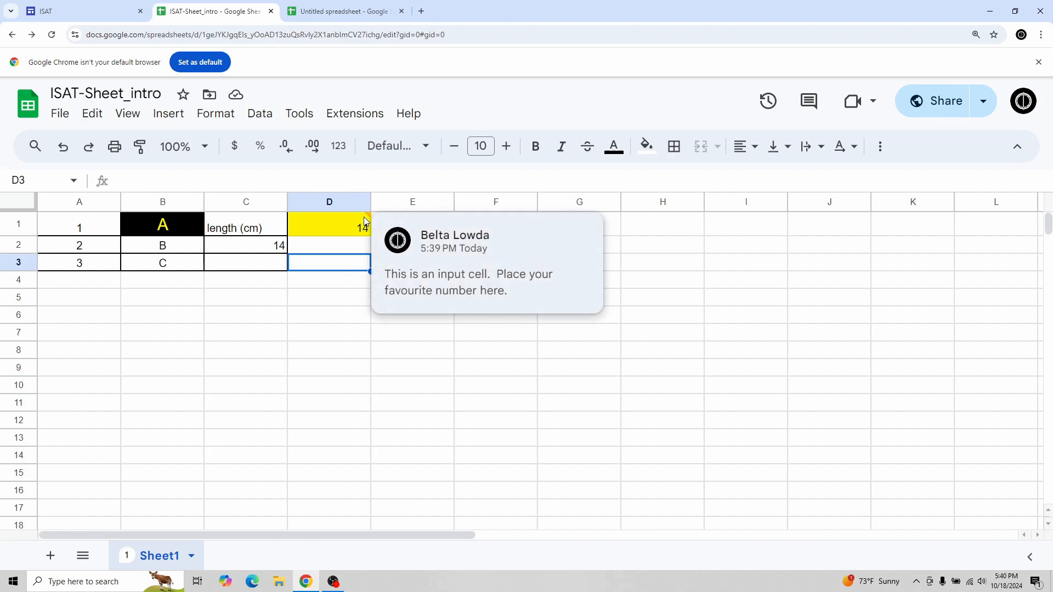
{"action": "mouse_move", "coordinate": [442, 246]}
{"action": "left_click", "coordinate": [576, 240]}
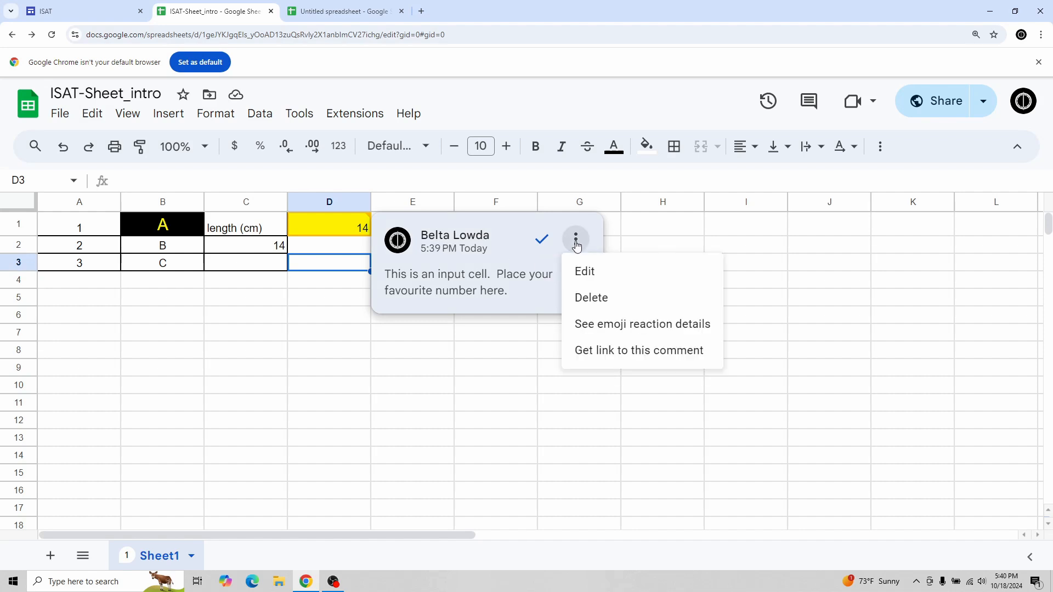
{"action": "left_click", "coordinate": [594, 299]}
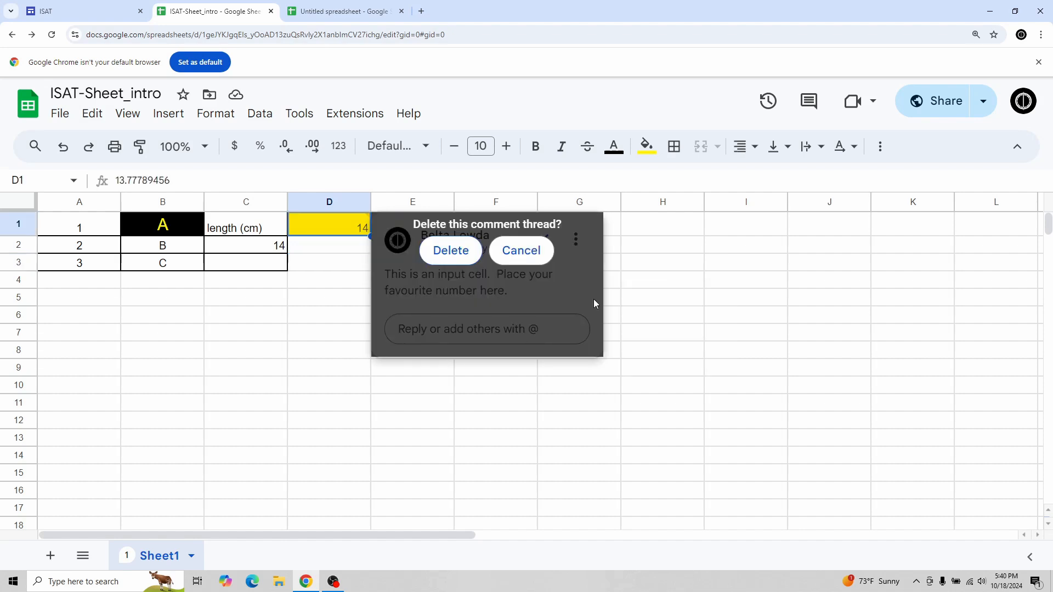
{"action": "left_click", "coordinate": [451, 251]}
{"action": "left_click", "coordinate": [433, 247]}
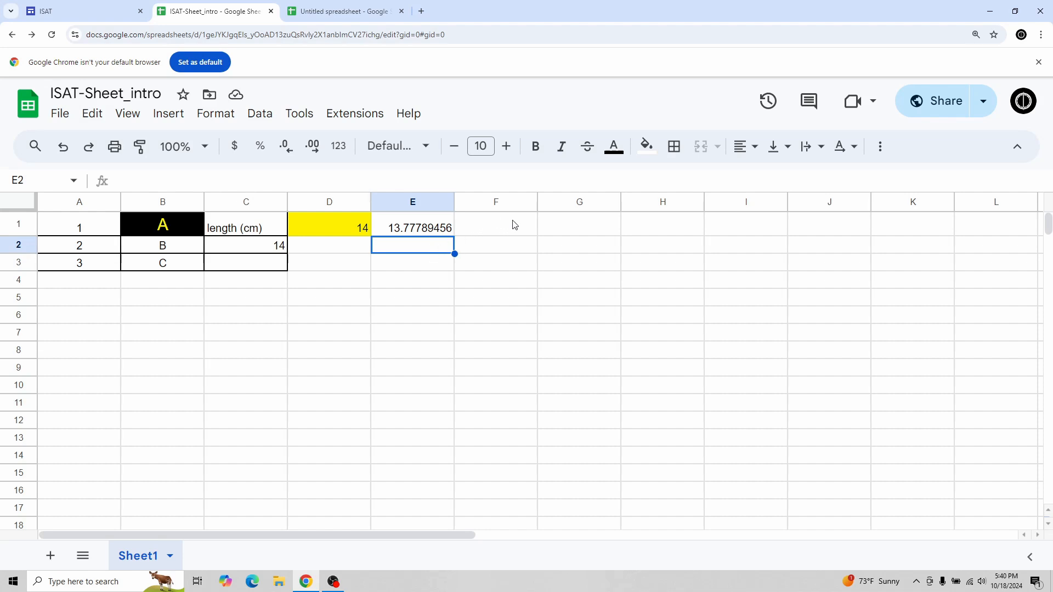
Enter 2 in cell F1 and 5 in cell G1.
{"action": "left_click", "coordinate": [528, 228]}
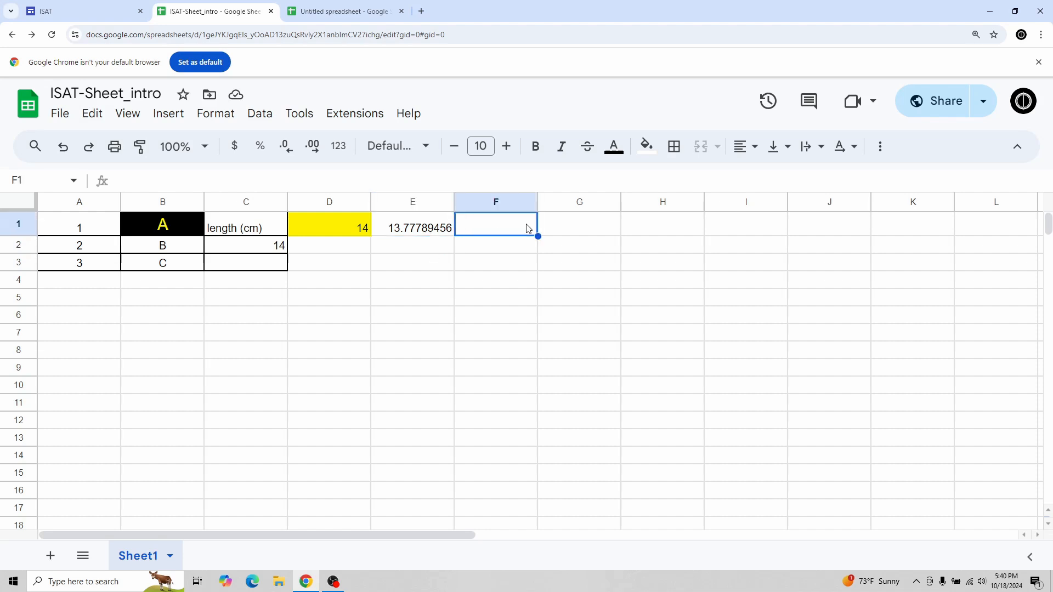
{"action": "type", "text": "2"}
{"action": "key", "text": "Tab"}
{"action": "type", "text": "5"}
{"action": "key", "text": "Return"}
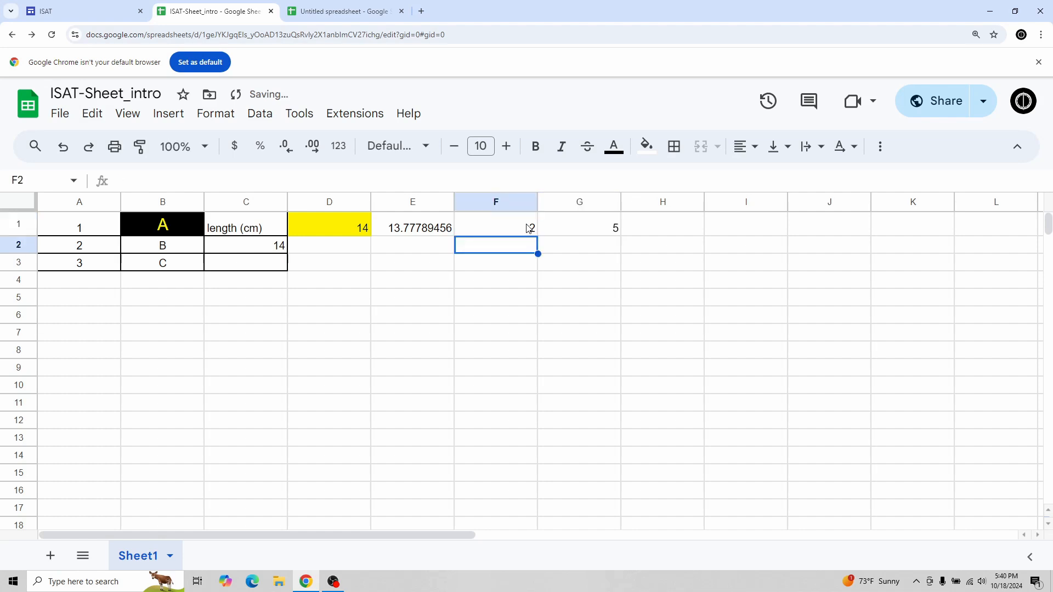
Add the two numbers in cell H1 with the formula =F1+G1.
{"action": "key", "text": "Right"}
{"action": "key", "text": "Right"}
{"action": "key", "text": "Up"}
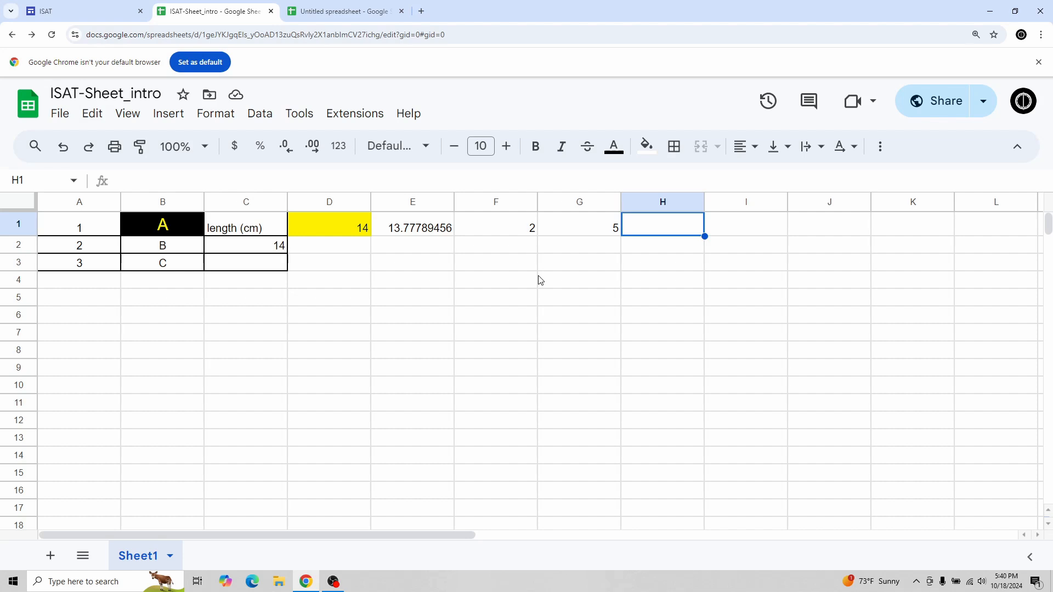
{"action": "type", "text": "="}
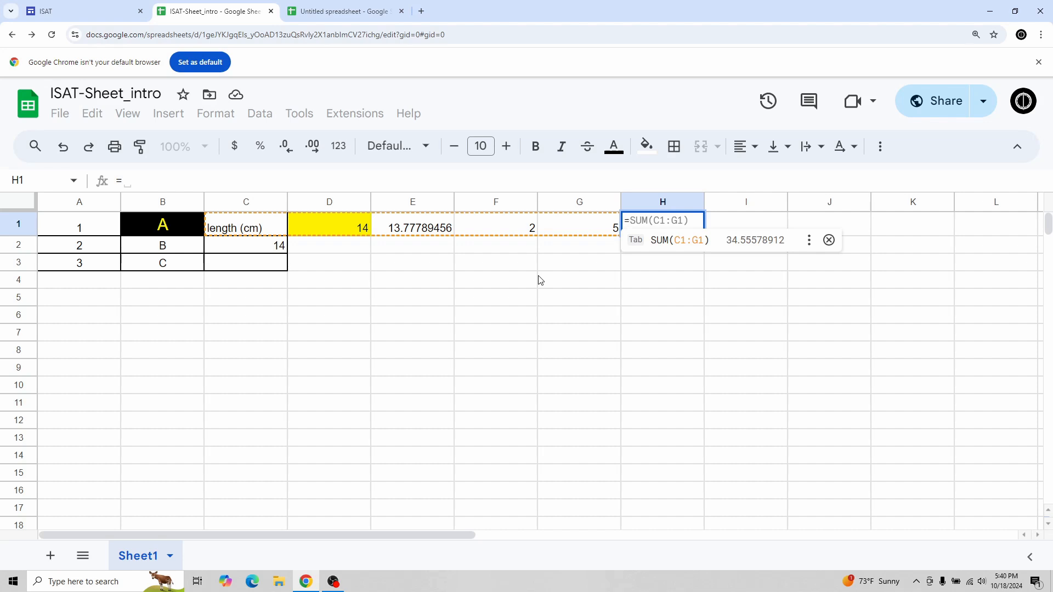
{"action": "left_click", "coordinate": [507, 227]}
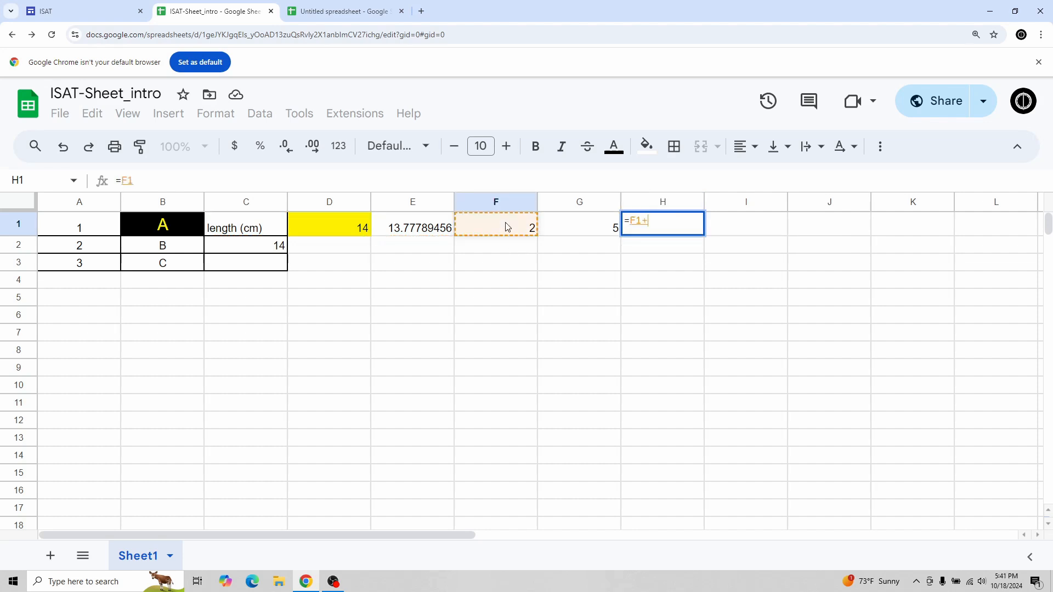
{"action": "type", "text": "+"}
{"action": "left_click", "coordinate": [567, 232]}
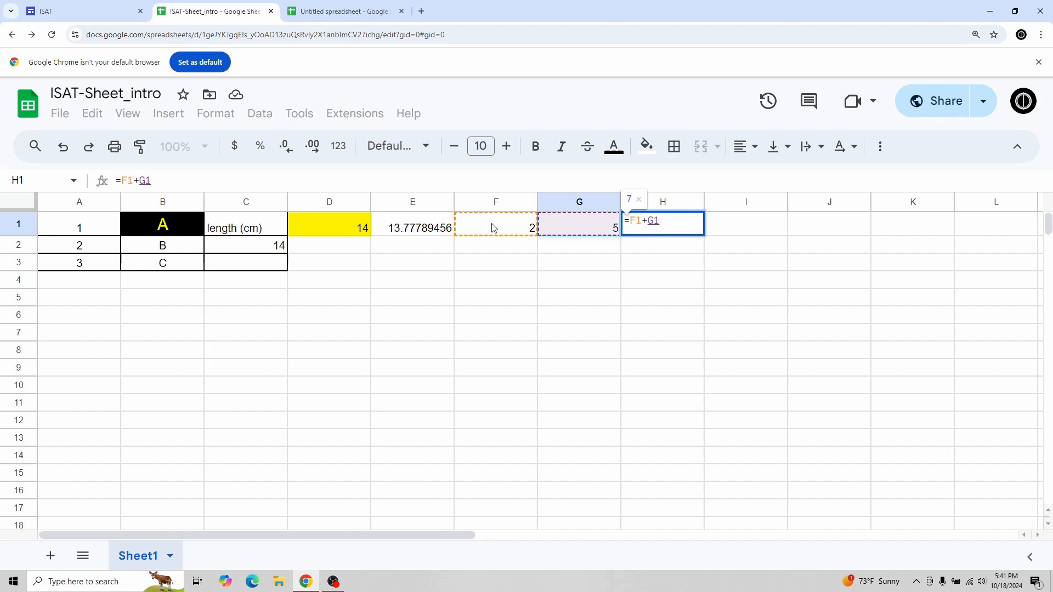
{"action": "key", "text": "Return"}
{"action": "left_click", "coordinate": [653, 231]}
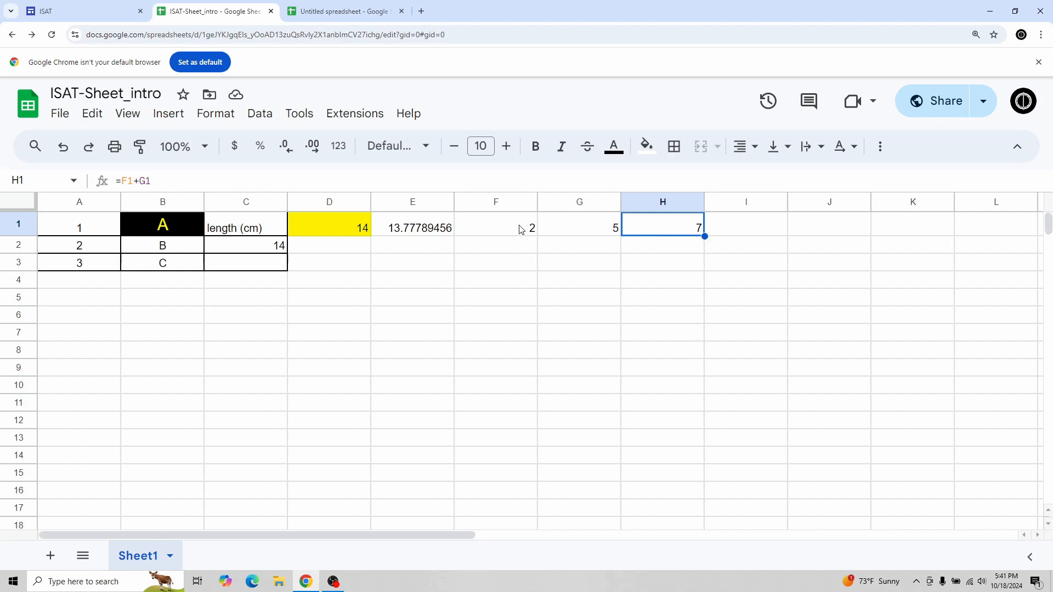
Subtract G1 from F1 in cell I1 with the formula =F1-G1.
{"action": "left_click", "coordinate": [746, 232]}
{"action": "type", "text": "="}
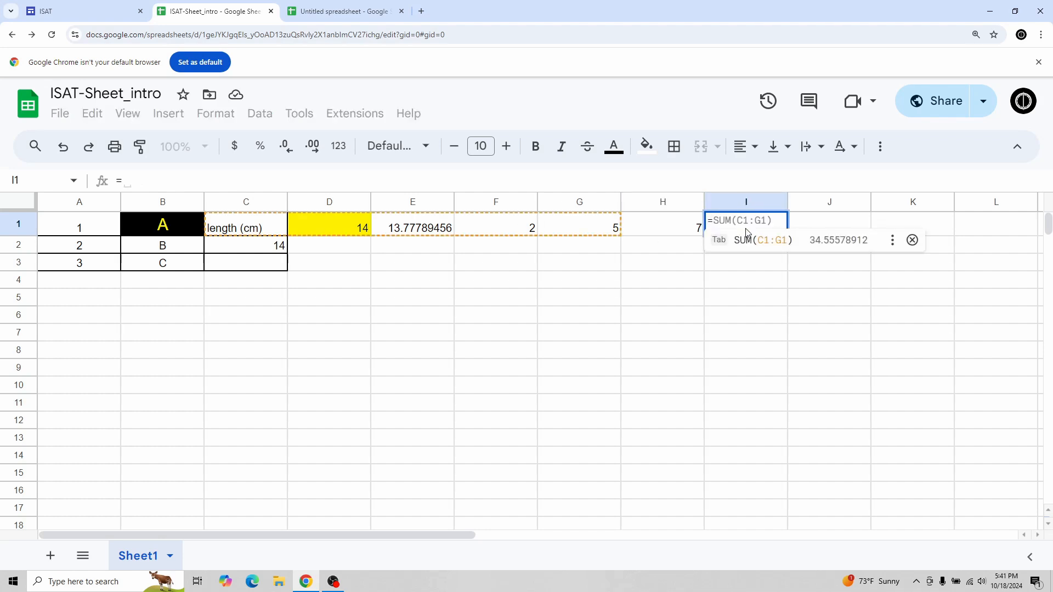
{"action": "left_click", "coordinate": [506, 228]}
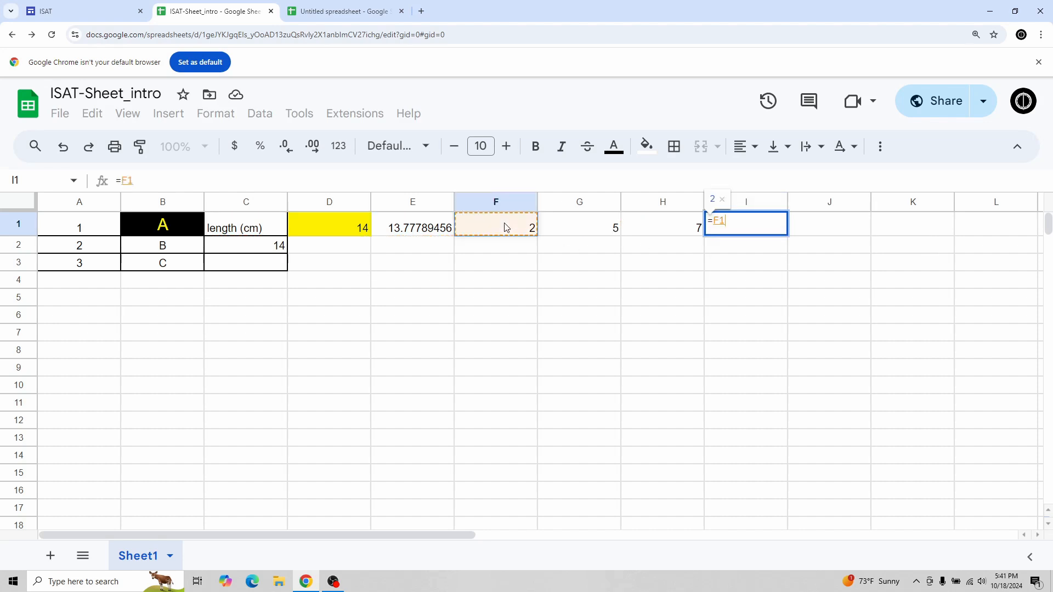
{"action": "type", "text": "-"}
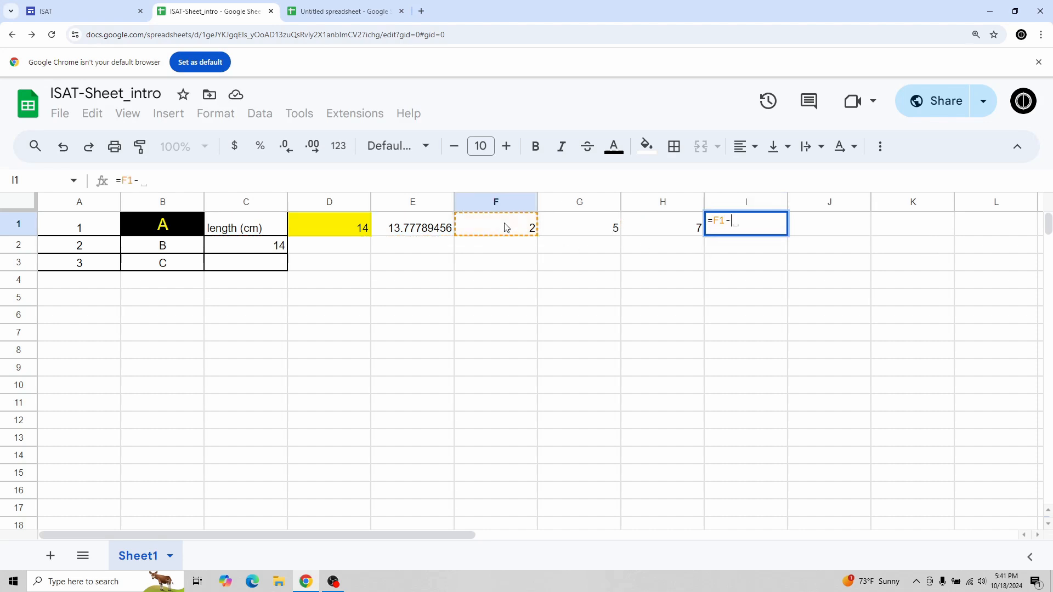
{"action": "left_click", "coordinate": [579, 228]}
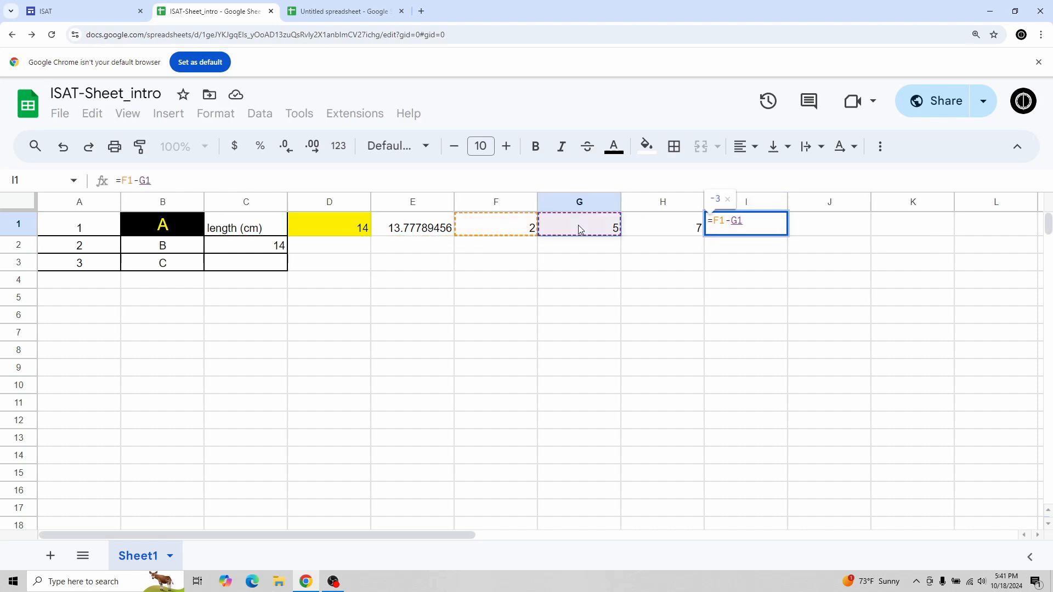
{"action": "key", "text": "Return"}
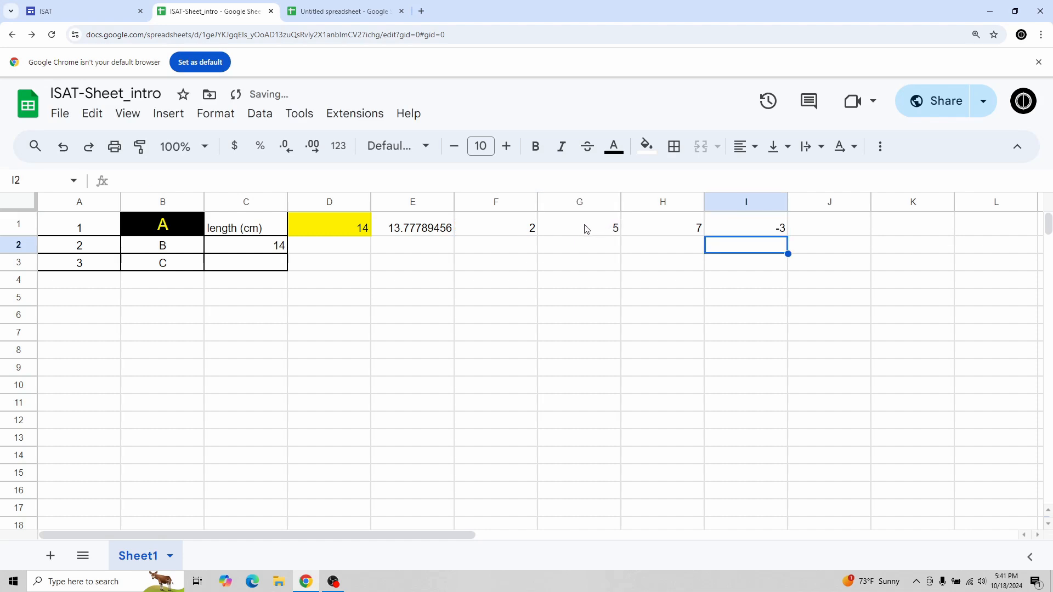
{"action": "left_click", "coordinate": [749, 224]}
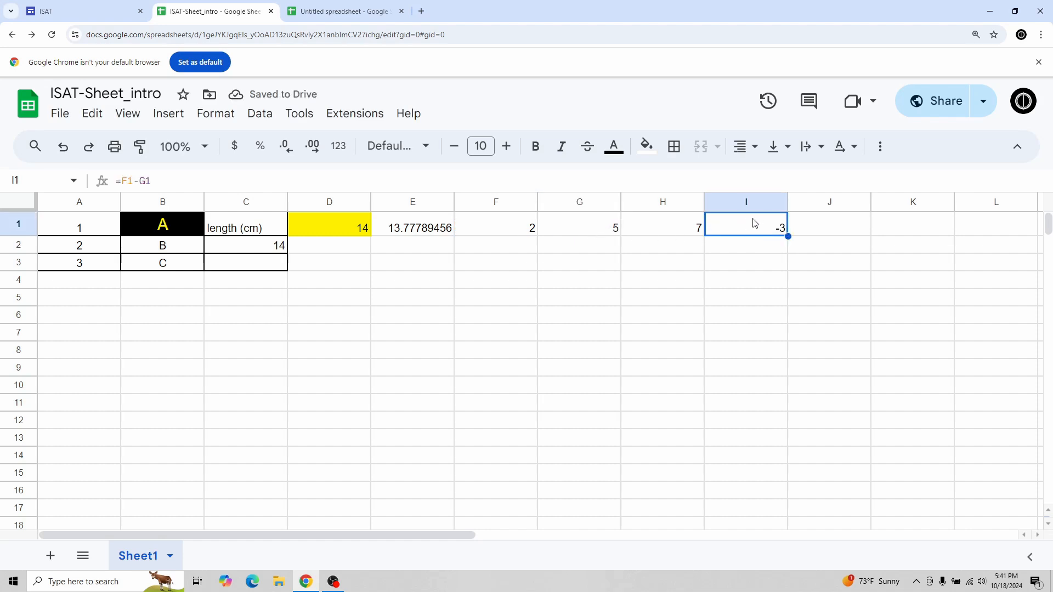
Multiply F1 by G1 in cell J1 with the formula =F1*G1.
{"action": "left_click", "coordinate": [831, 227]}
{"action": "type", "text": "="}
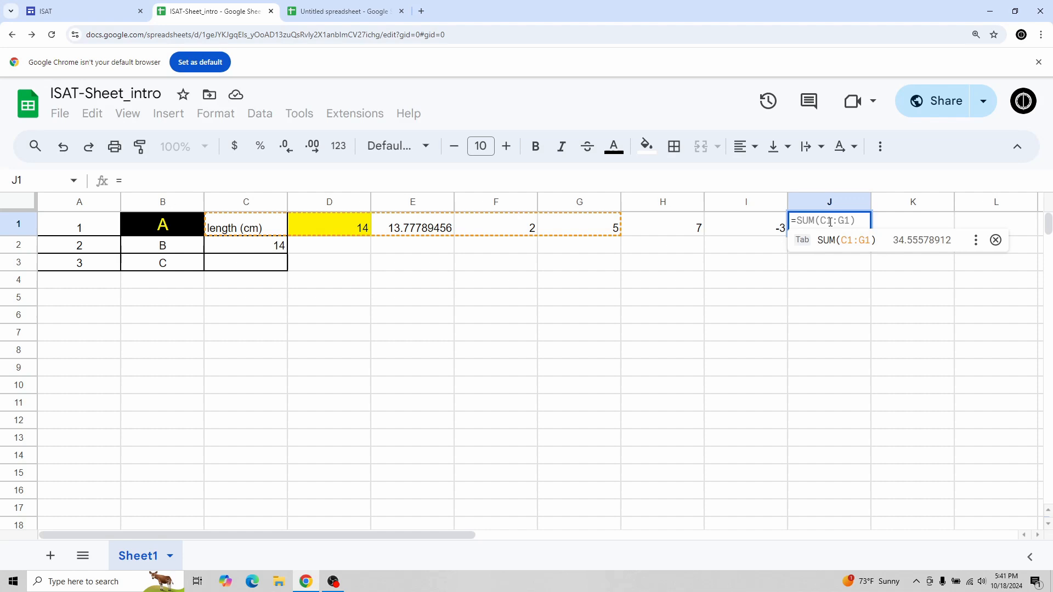
{"action": "left_click", "coordinate": [477, 228]}
{"action": "type", "text": "*"}
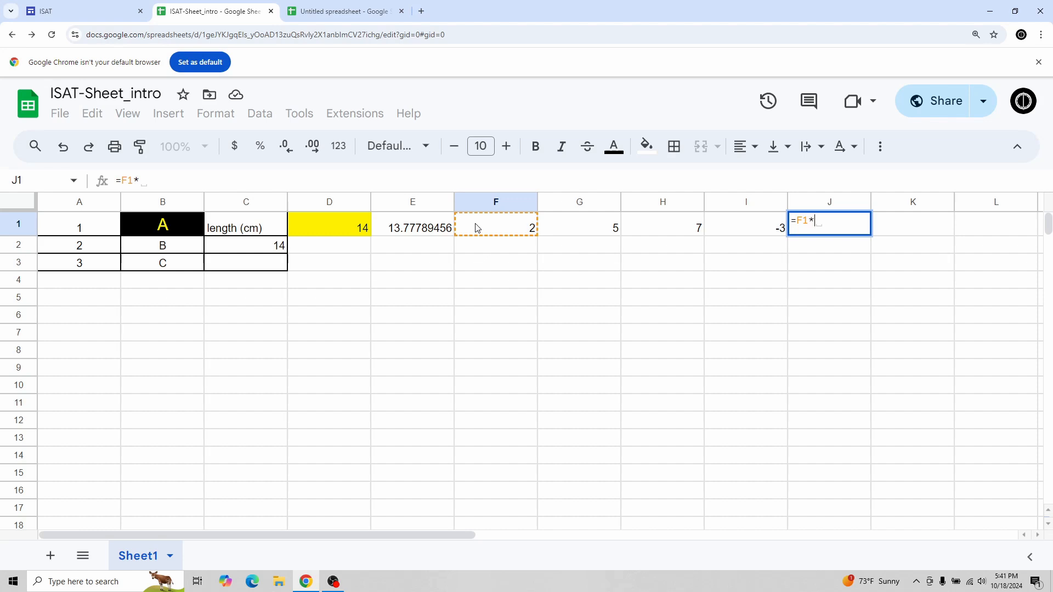
{"action": "left_click", "coordinate": [593, 229]}
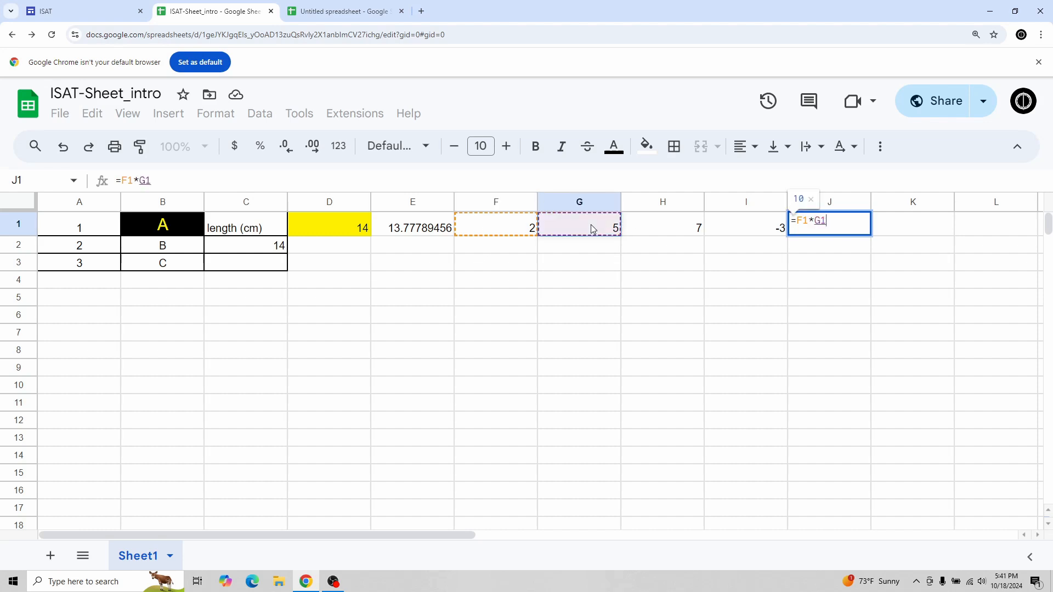
{"action": "key", "text": "Return"}
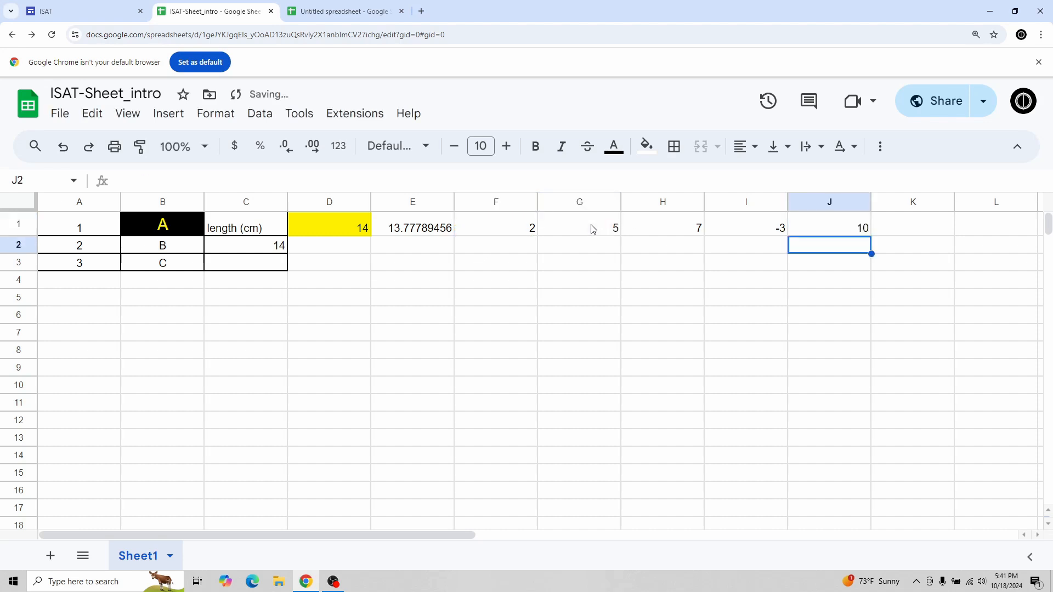
{"action": "left_click", "coordinate": [848, 230]}
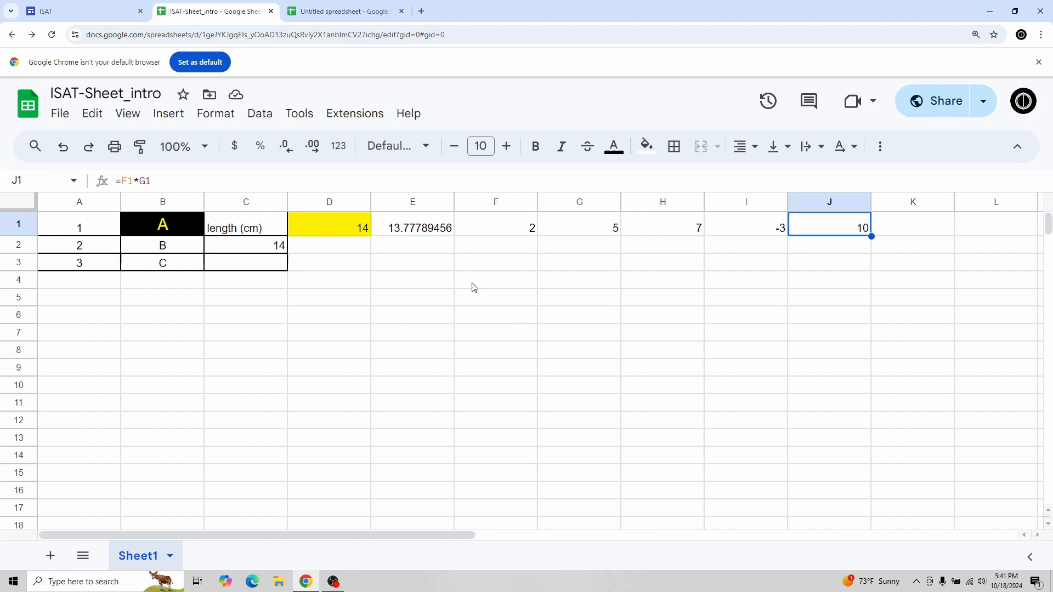
Enter the number 25 in cell F4.
{"action": "left_click", "coordinate": [490, 287]}
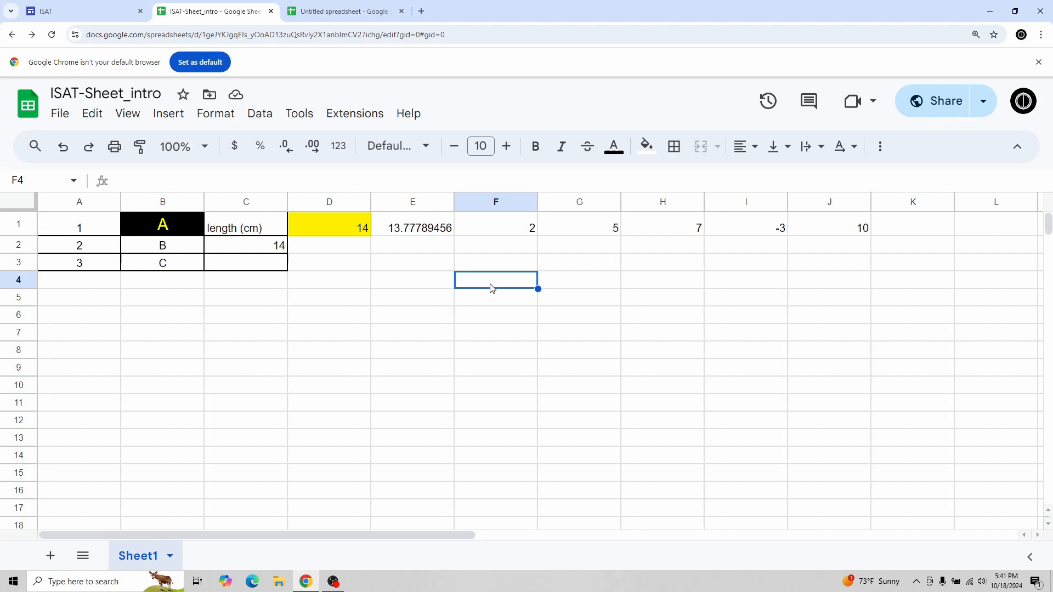
{"action": "type", "text": "25"}
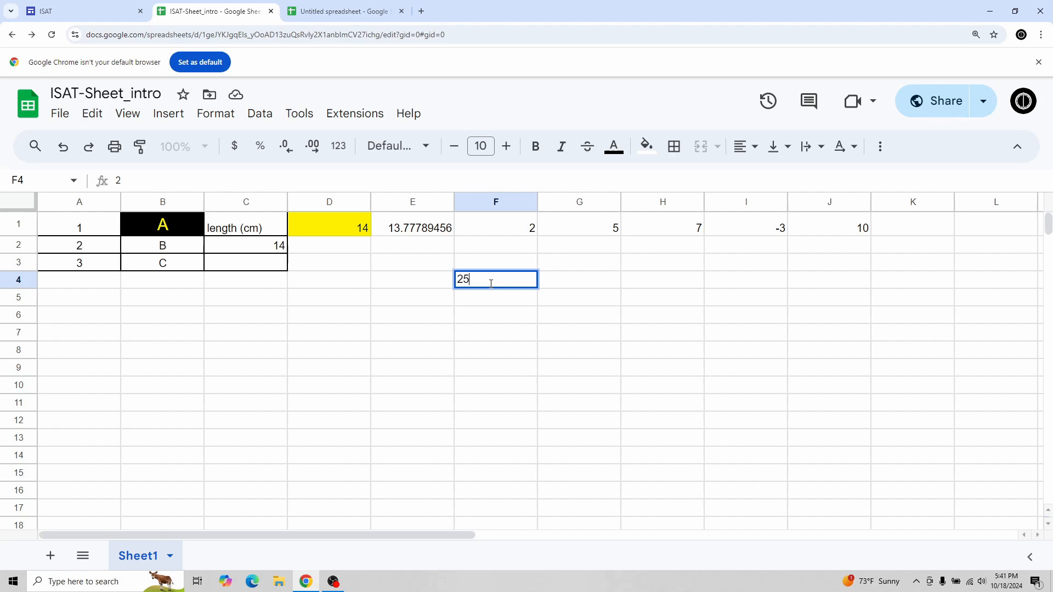
{"action": "key", "text": "Return"}
Calculate the square root of F4 in cell G4 with the formula =SQRT(F4).
{"action": "key", "text": "Up"}
{"action": "key", "text": "Right"}
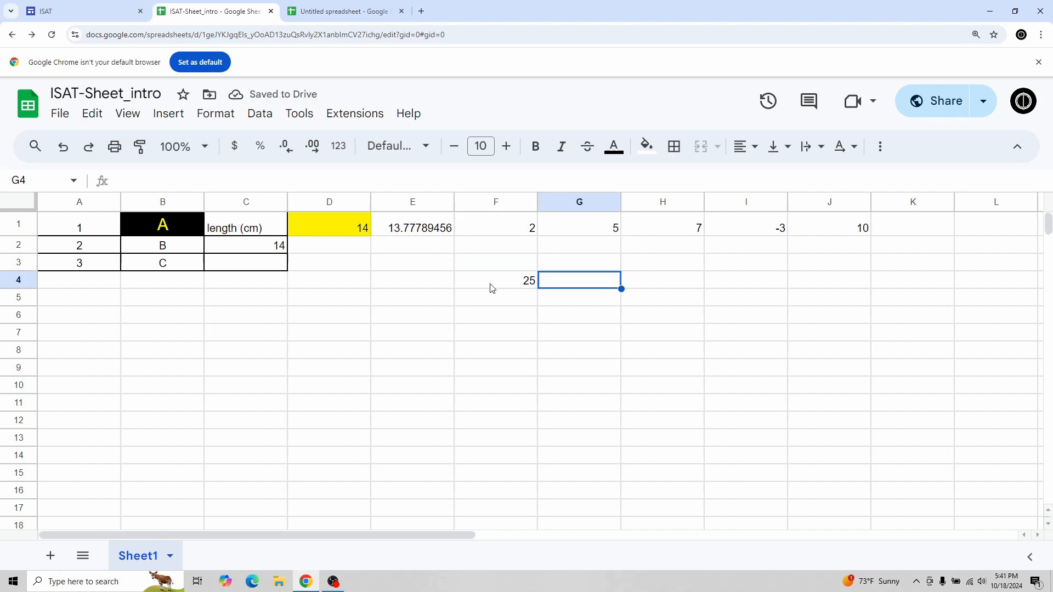
{"action": "type", "text": "="}
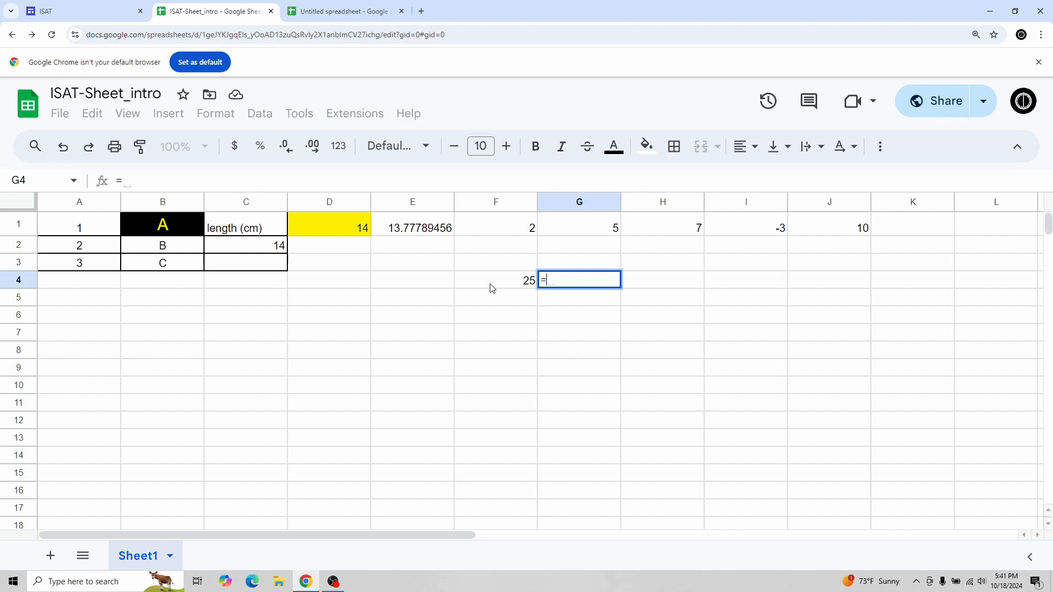
{"action": "type", "text": "SQ"}
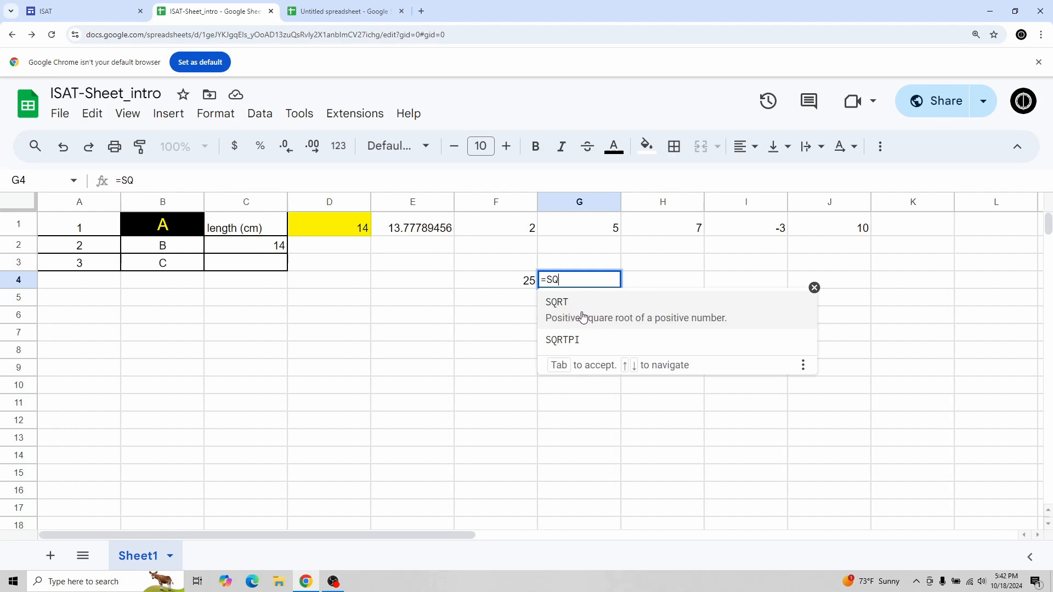
{"action": "type", "text": "RT"}
{"action": "left_click", "coordinate": [583, 319]}
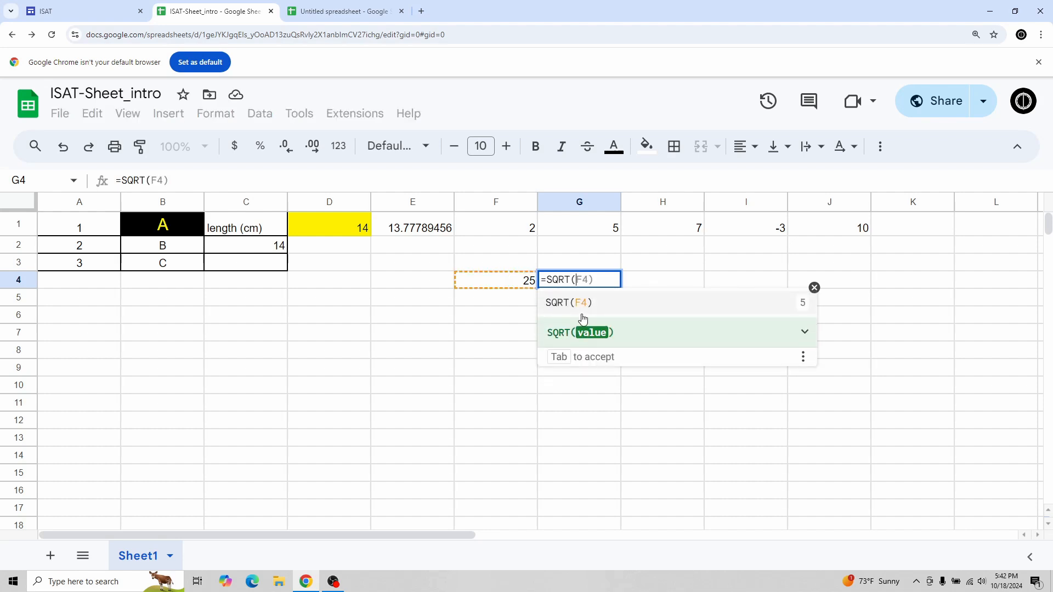
{"action": "left_click", "coordinate": [516, 281]}
{"action": "type", "text": ")"}
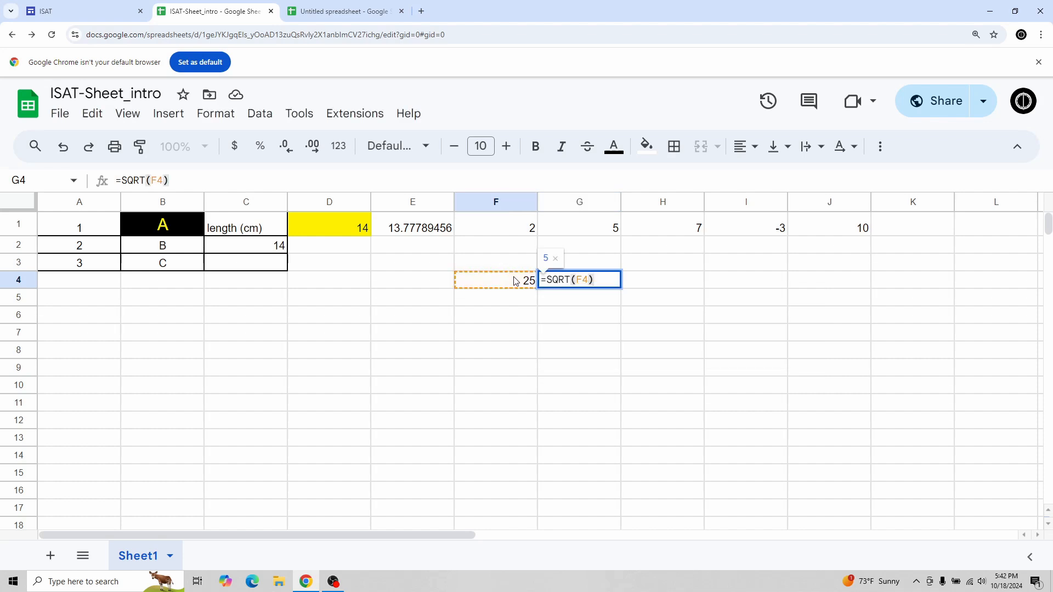
{"action": "key", "text": "Return"}
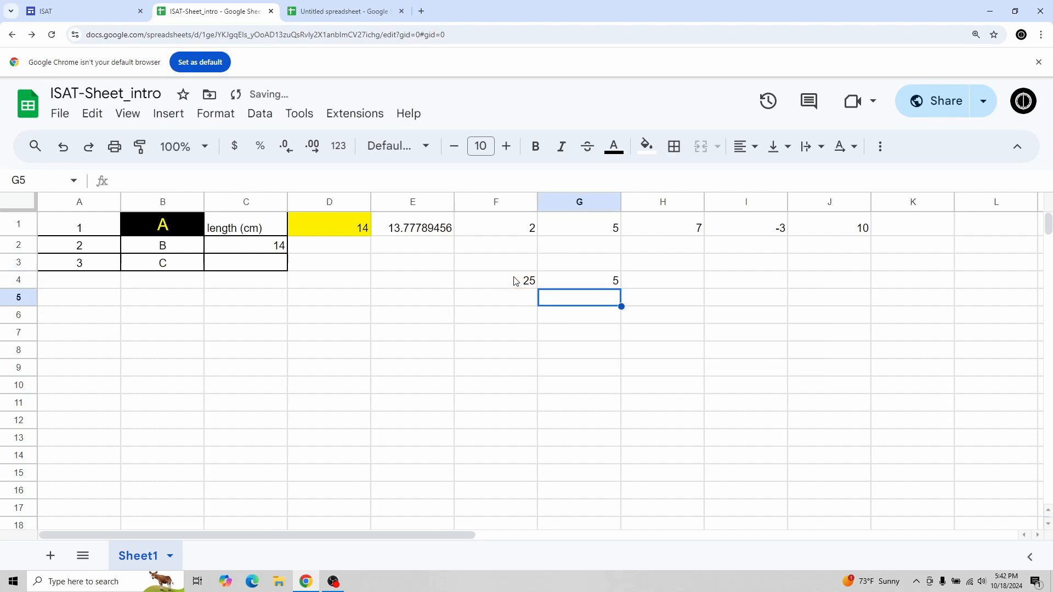
{"action": "left_click", "coordinate": [587, 280]}
Enter 36 in cell F5 and 49 in cell F6, extending the column below 25.
{"action": "left_click", "coordinate": [495, 303]}
{"action": "type", "text": "36"}
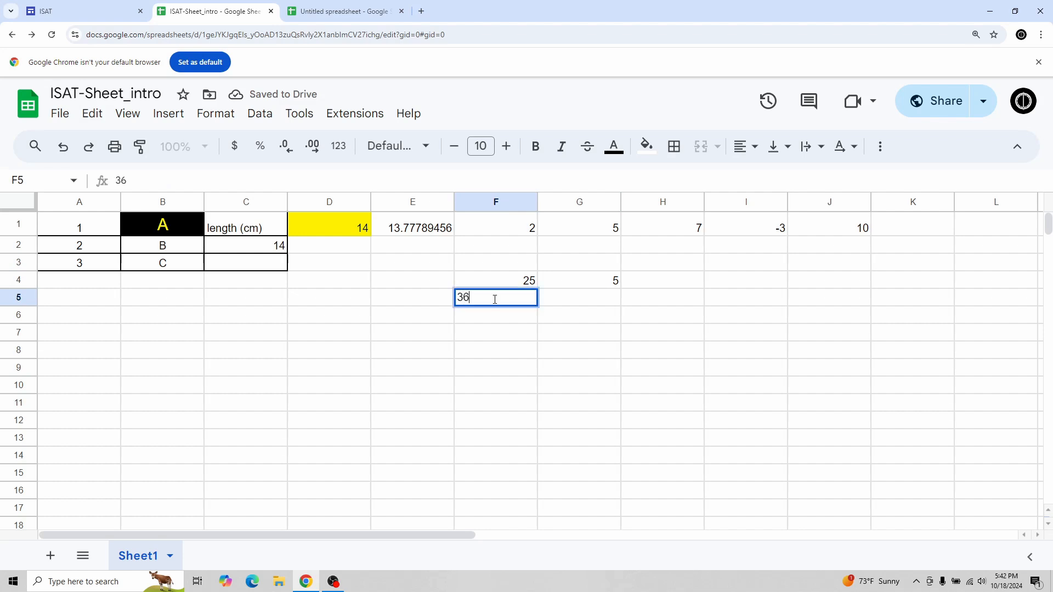
{"action": "key", "text": "Return"}
{"action": "type", "text": "49"}
{"action": "key", "text": "Return"}
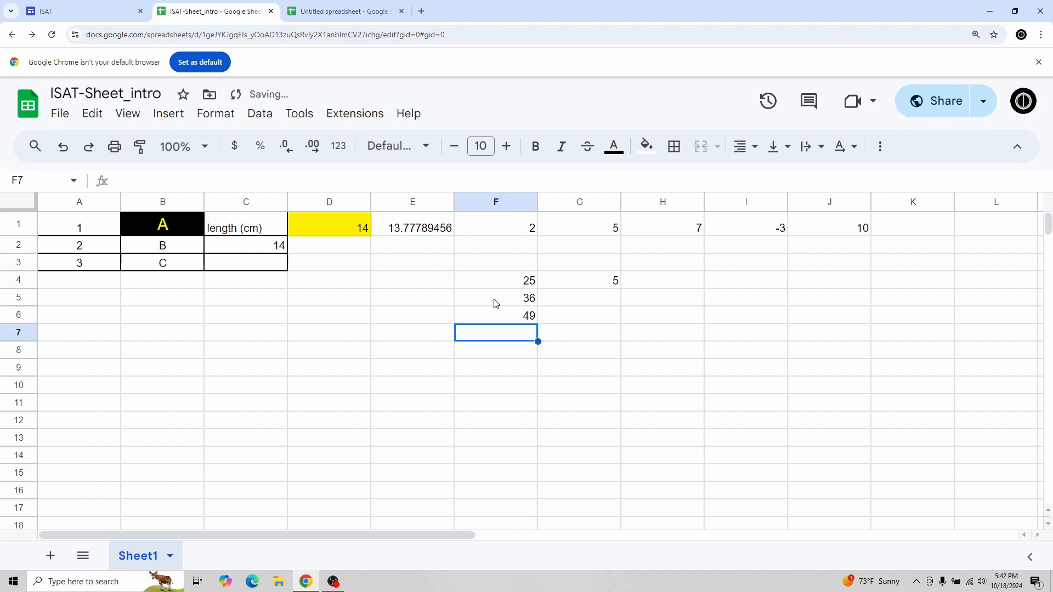
Fill the square root formula in G4 down through G6.
{"action": "key", "text": "Right"}
{"action": "key", "text": "Up"}
{"action": "key", "text": "Up"}
{"action": "key", "text": "Up"}
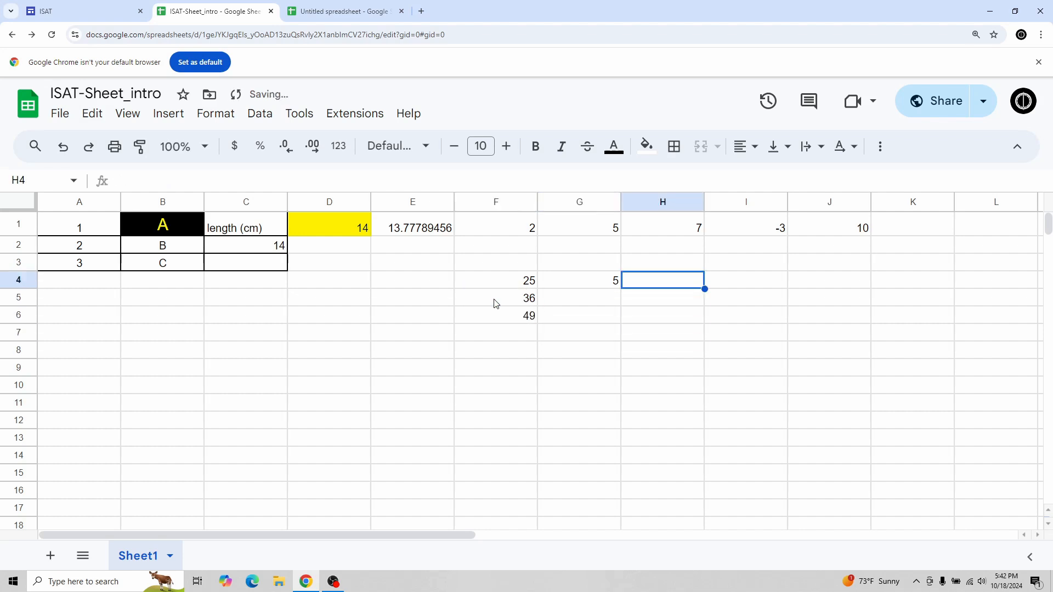
{"action": "left_click", "coordinate": [559, 306]}
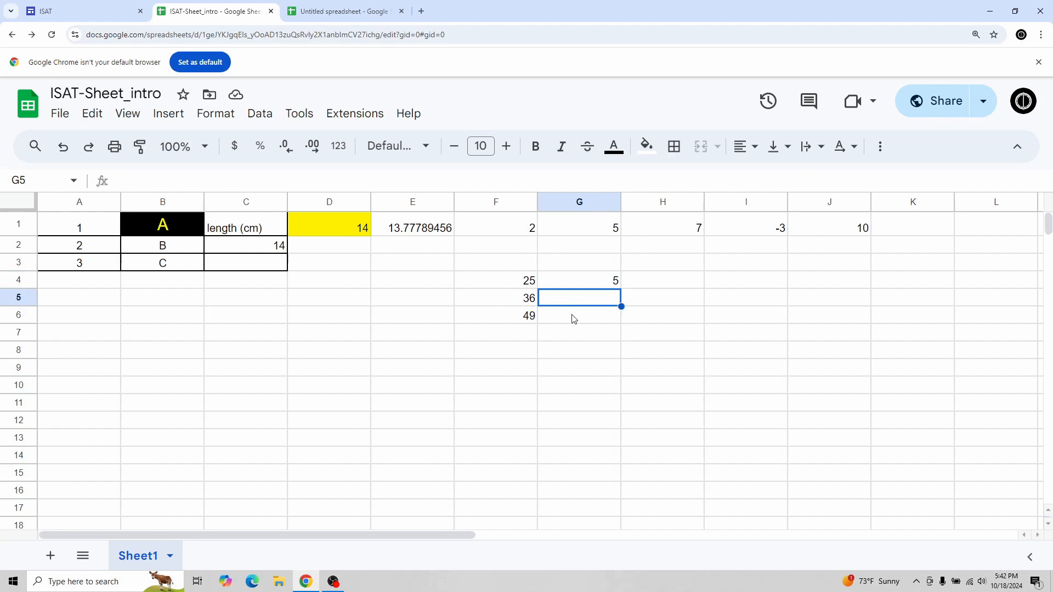
{"action": "left_click", "coordinate": [573, 320]}
{"action": "left_click", "coordinate": [573, 282]}
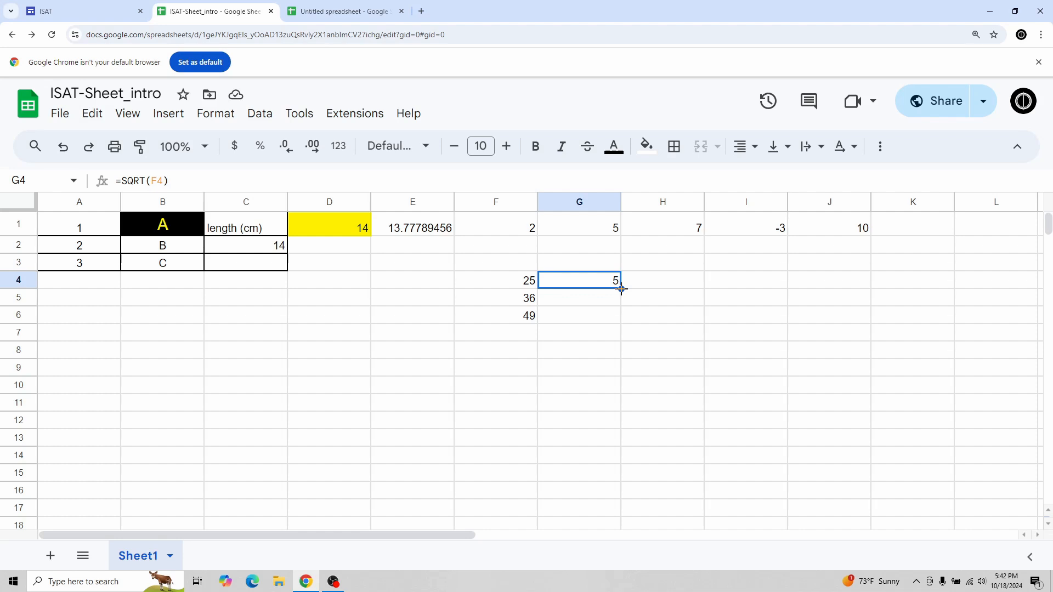
{"action": "left_click_drag", "start_coordinate": [621, 289], "coordinate": [621, 321]}
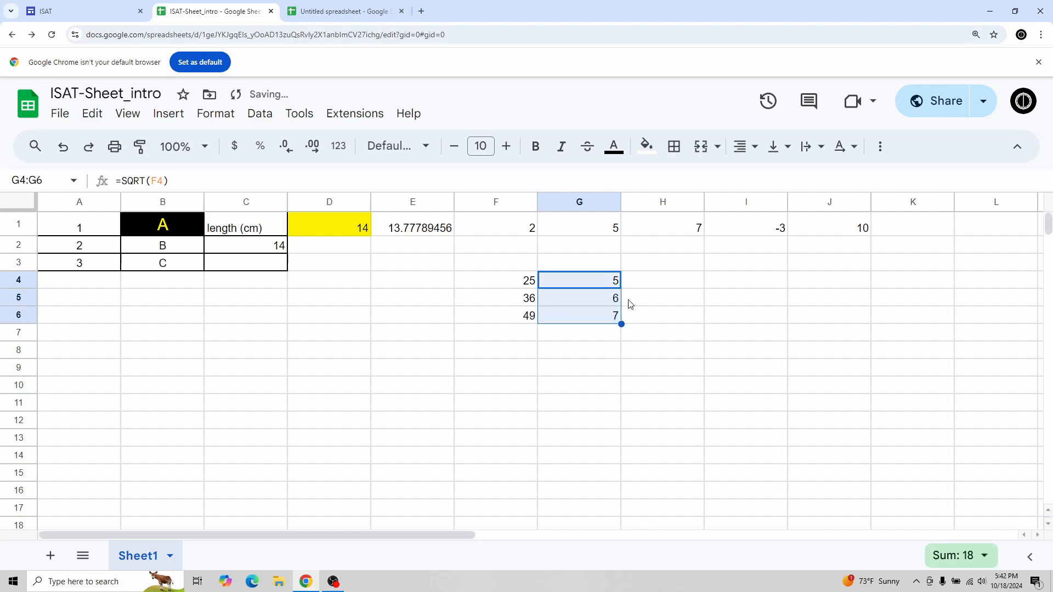
Inspect the cell reference in the copied square root formula in G5.
{"action": "left_click", "coordinate": [587, 296]}
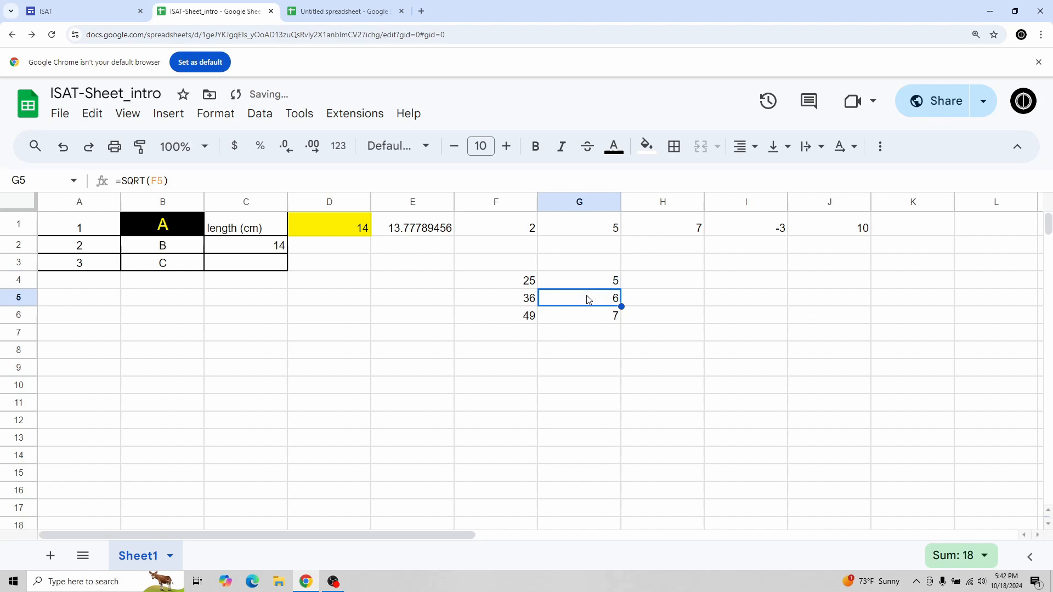
{"action": "left_click", "coordinate": [221, 180]}
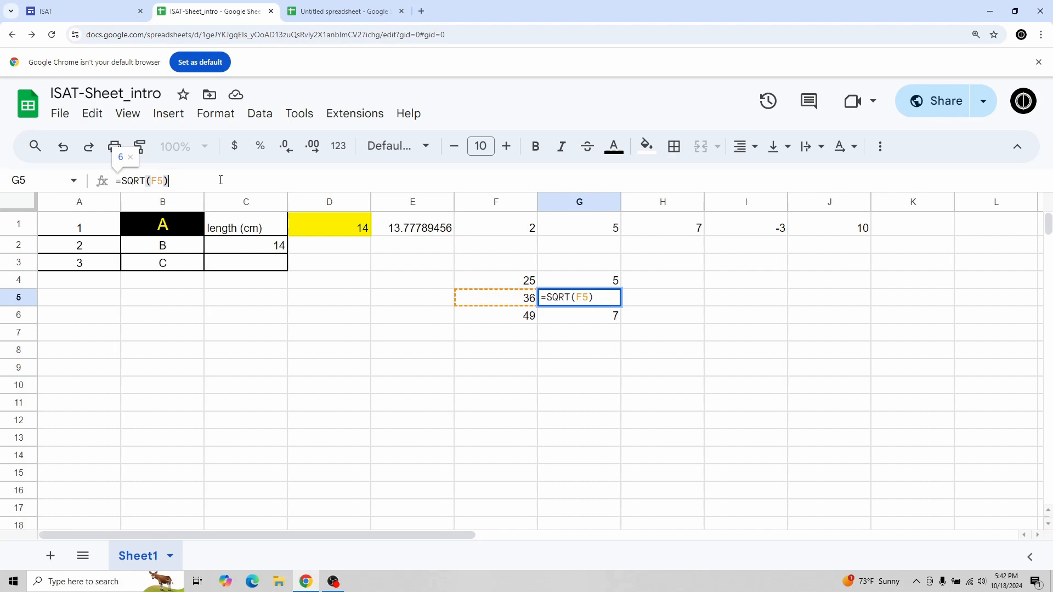
{"action": "key", "text": "Return"}
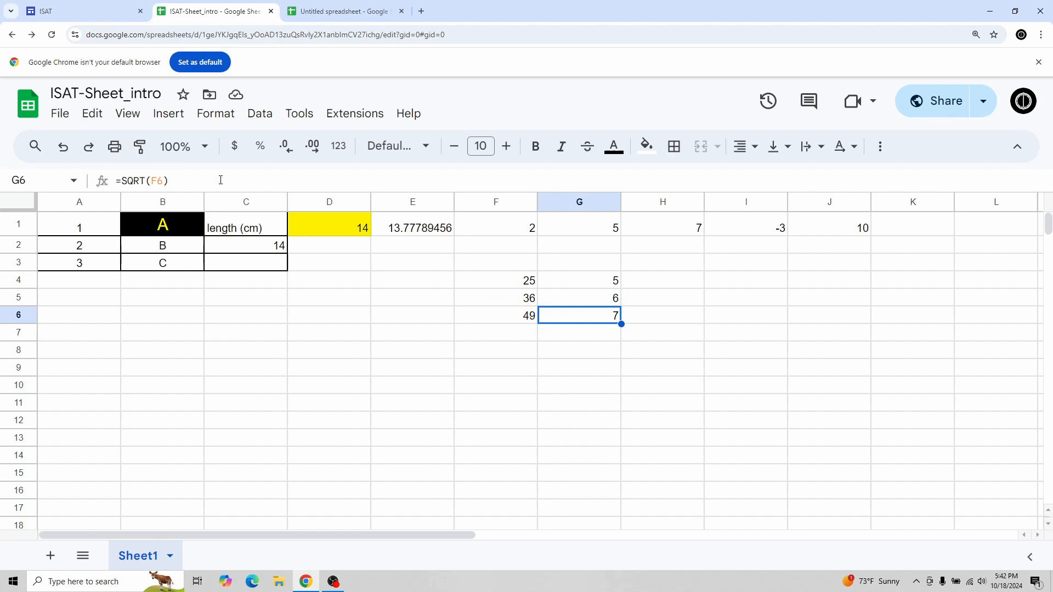
Enter the number 51 in cell F7, below the existing column of values.
{"action": "key", "text": "Down"}
{"action": "key", "text": "Left"}
{"action": "type", "text": "51"}
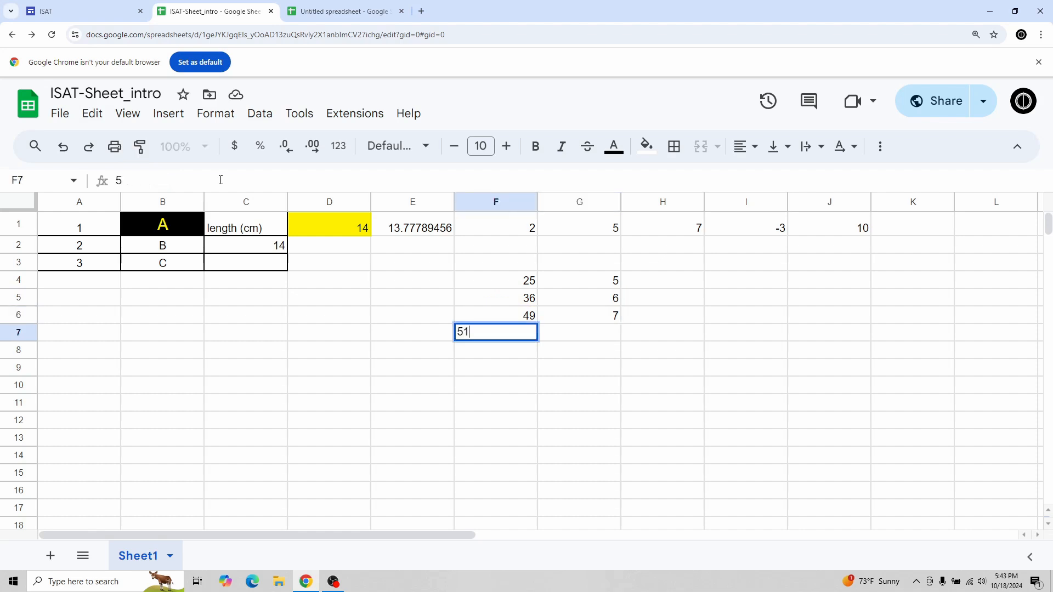
{"action": "key", "text": "Return"}
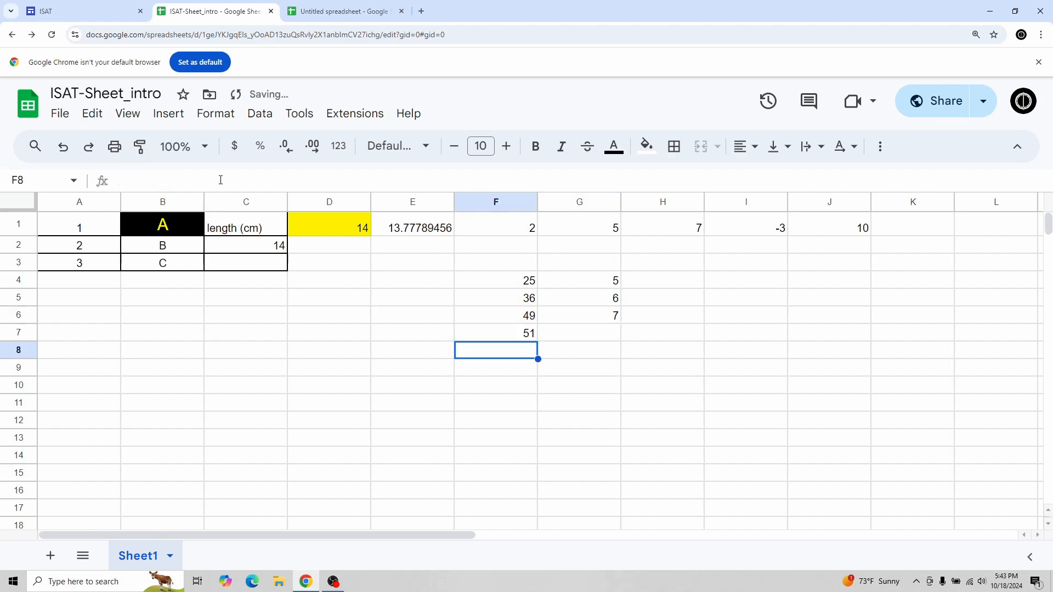
Extend the square root formula from G6 down to G7.
{"action": "left_click", "coordinate": [608, 316]}
{"action": "left_click_drag", "start_coordinate": [621, 324], "coordinate": [620, 348]}
{"action": "left_click", "coordinate": [672, 335]}
{"action": "left_click", "coordinate": [561, 335]}
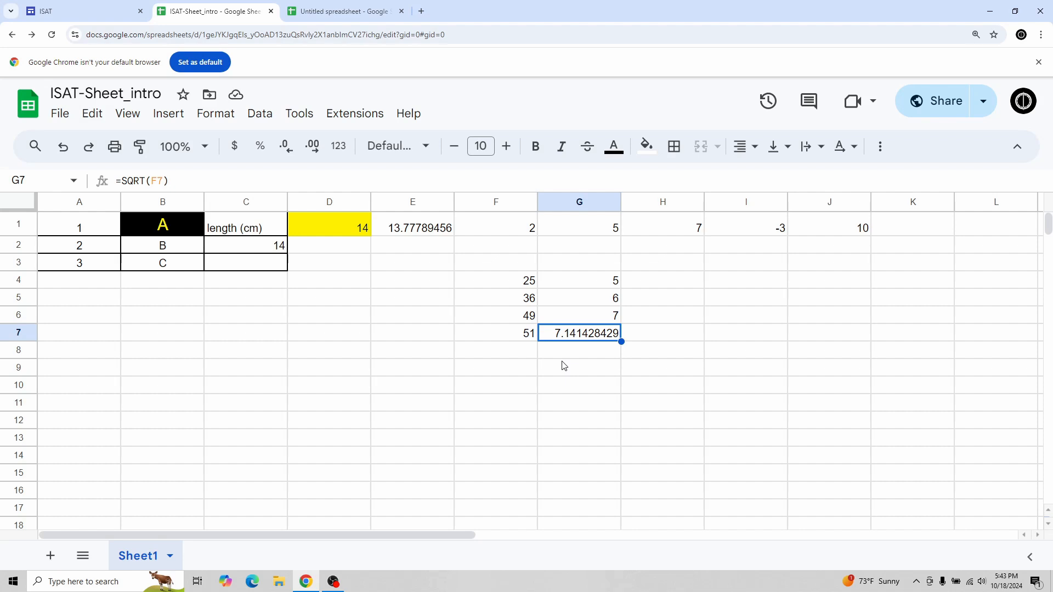
Reduce the number of decimals shown in cell G7 to two places.
{"action": "left_click", "coordinate": [287, 148]}
{"action": "left_click", "coordinate": [287, 149]}
{"action": "left_click", "coordinate": [286, 149]}
{"action": "left_click", "coordinate": [287, 149]}
{"action": "left_click", "coordinate": [287, 150]}
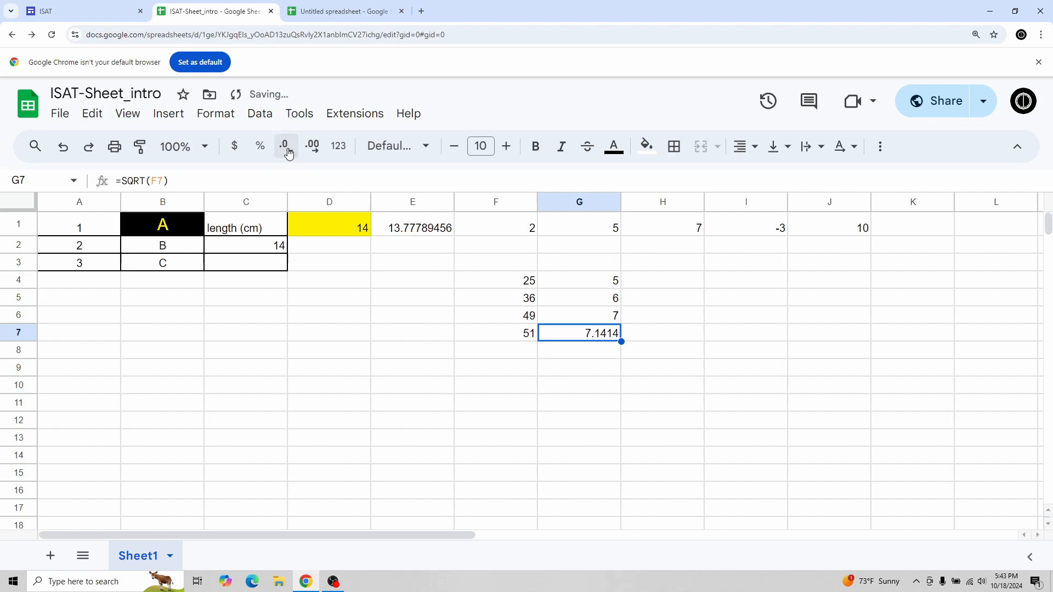
{"action": "left_click", "coordinate": [286, 149]}
{"action": "left_click", "coordinate": [286, 149]}
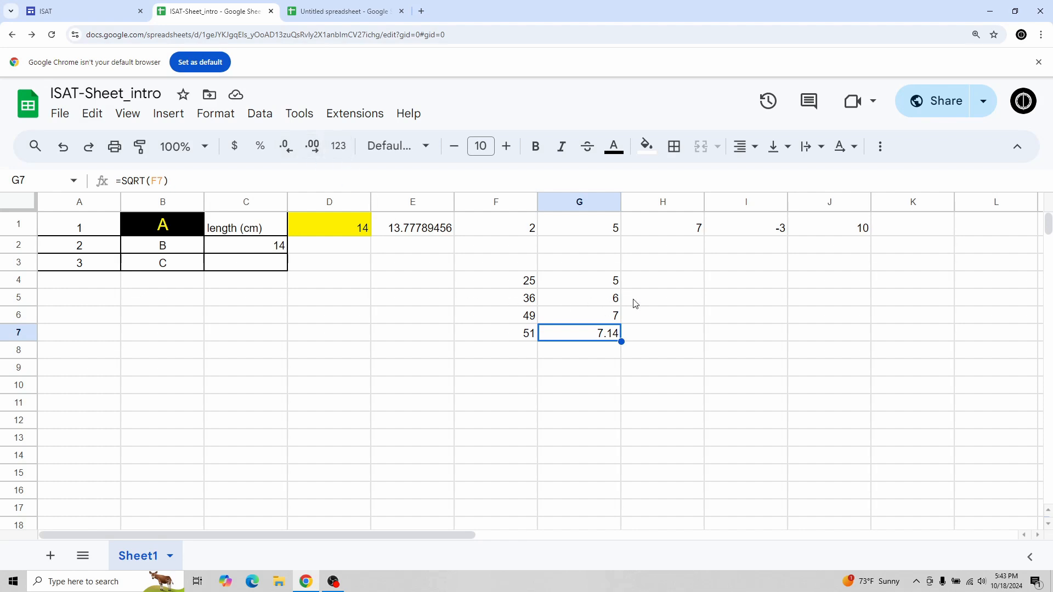
Enter 6 in cell F2 and 14 in cell G2.
{"action": "left_click", "coordinate": [678, 229]}
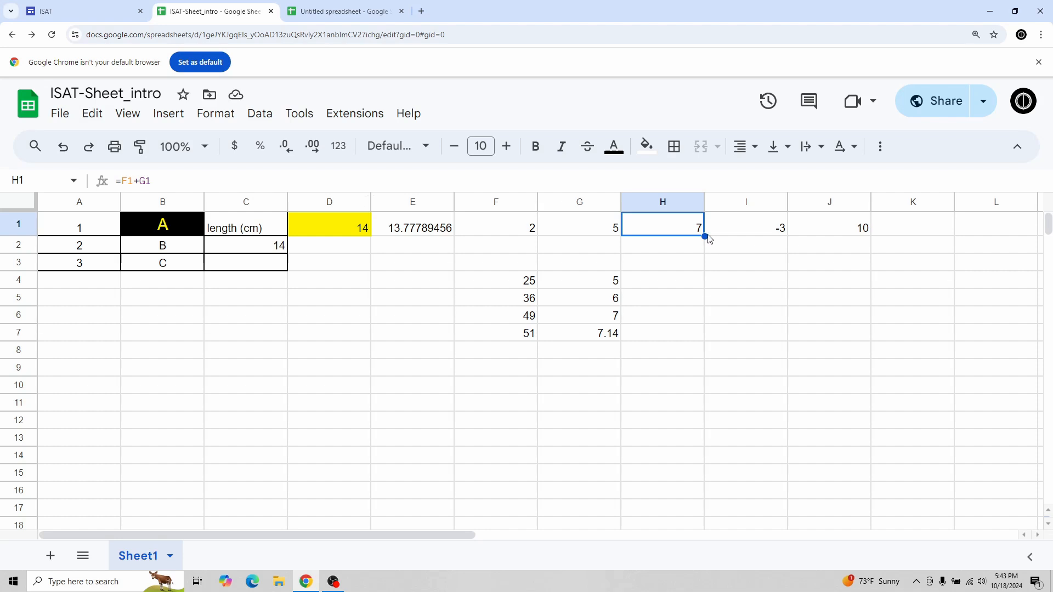
{"action": "left_click", "coordinate": [515, 250]}
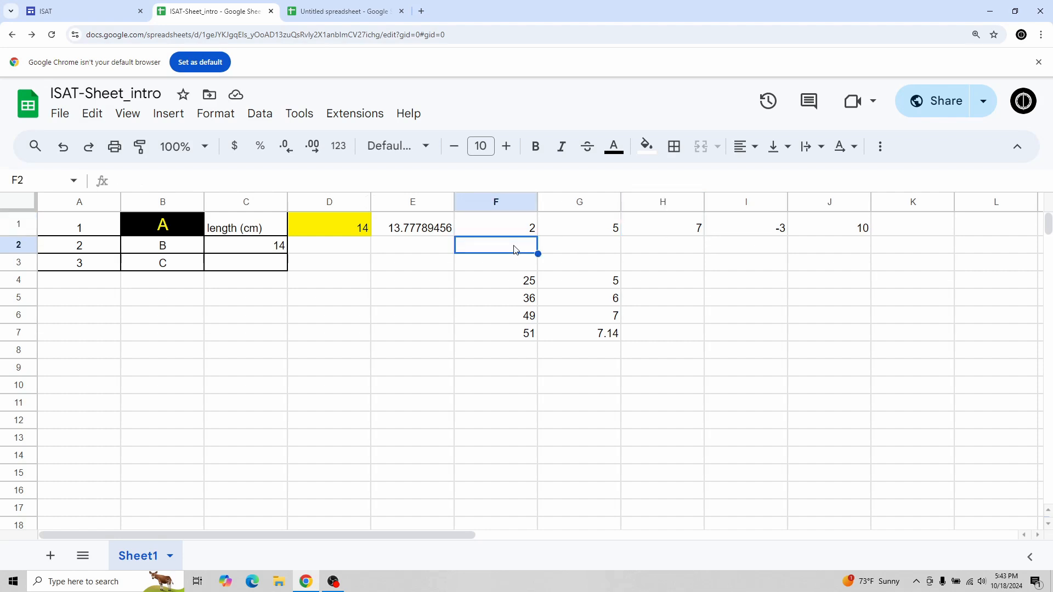
{"action": "type", "text": "6"}
{"action": "key", "text": "Tab"}
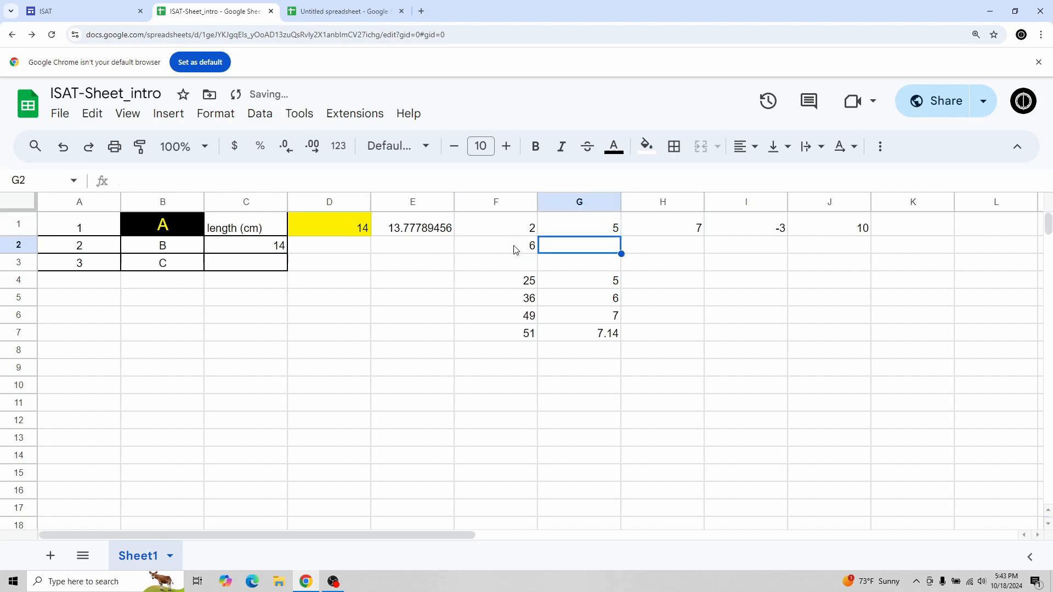
{"action": "type", "text": "14"}
{"action": "key", "text": "Tab"}
Fill the addition, subtraction and multiplication formulas in H1:J1 down into row 2.
{"action": "left_click", "coordinate": [687, 227]}
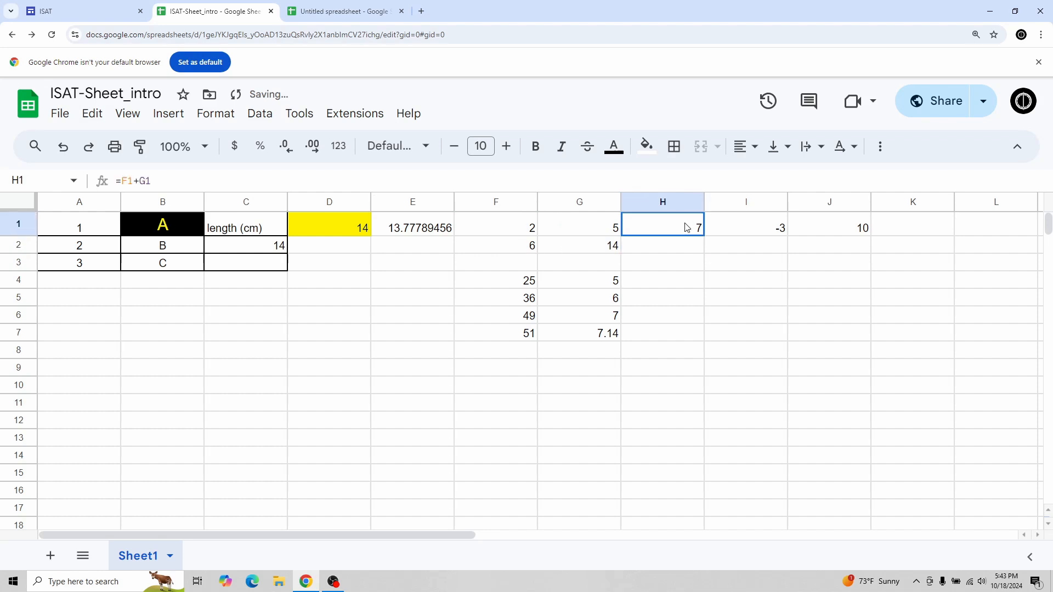
{"action": "left_click", "coordinate": [855, 229], "text": "shift"}
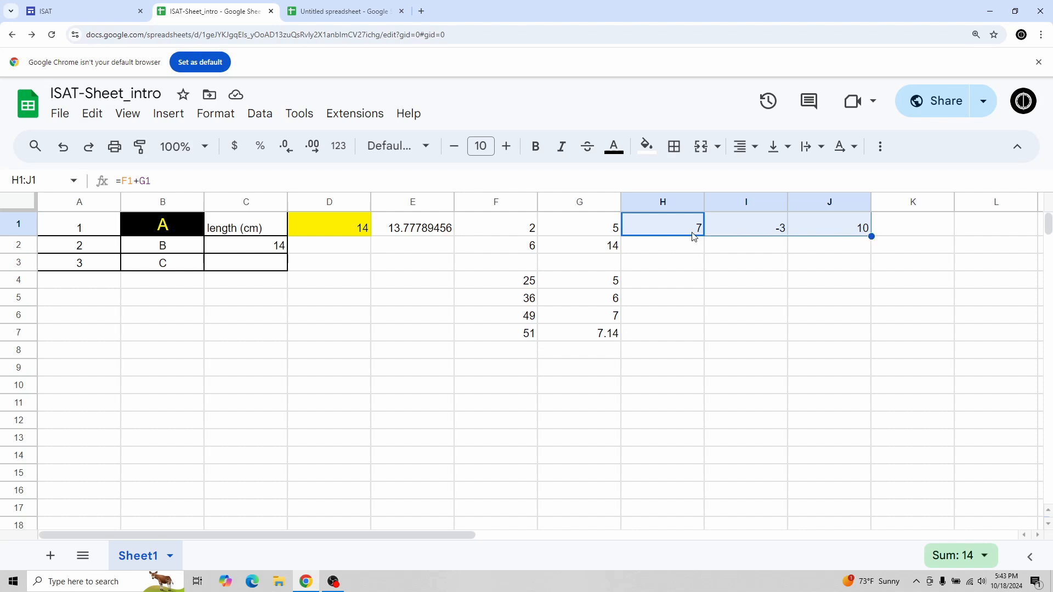
{"action": "left_click_drag", "start_coordinate": [676, 229], "coordinate": [872, 252]}
{"action": "left_click", "coordinate": [711, 265]}
Inspect the copied formulas in H2, I2 and J2 to check their cell references.
{"action": "left_click", "coordinate": [673, 247]}
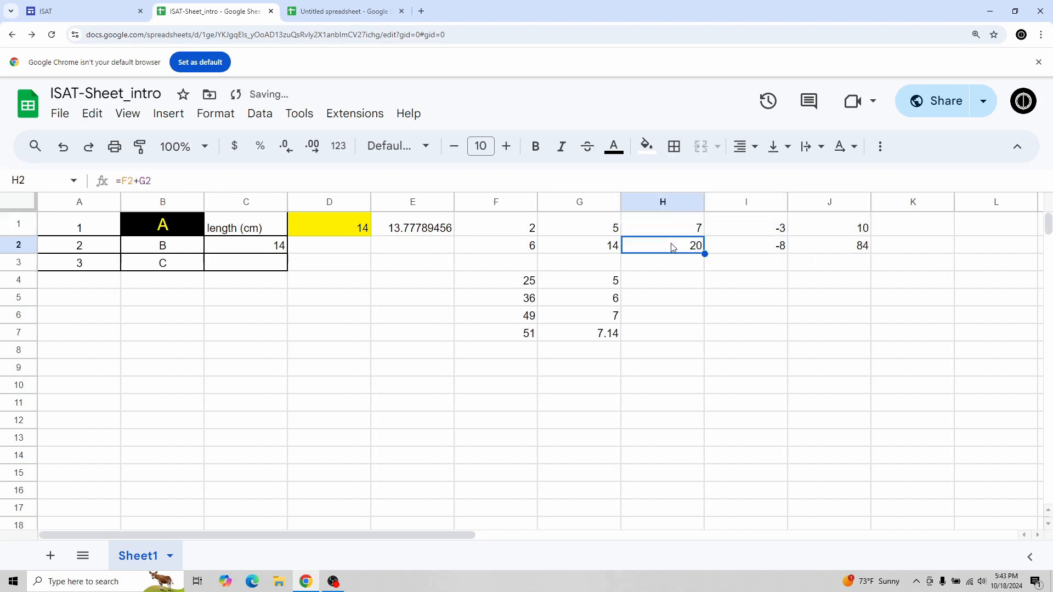
{"action": "left_click", "coordinate": [761, 246]}
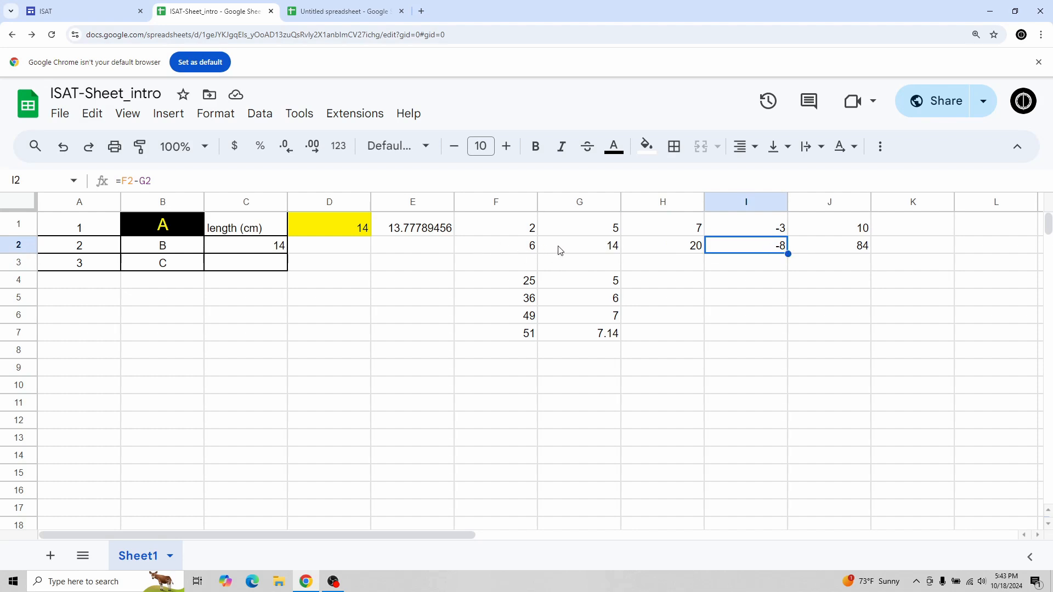
{"action": "left_click", "coordinate": [848, 246]}
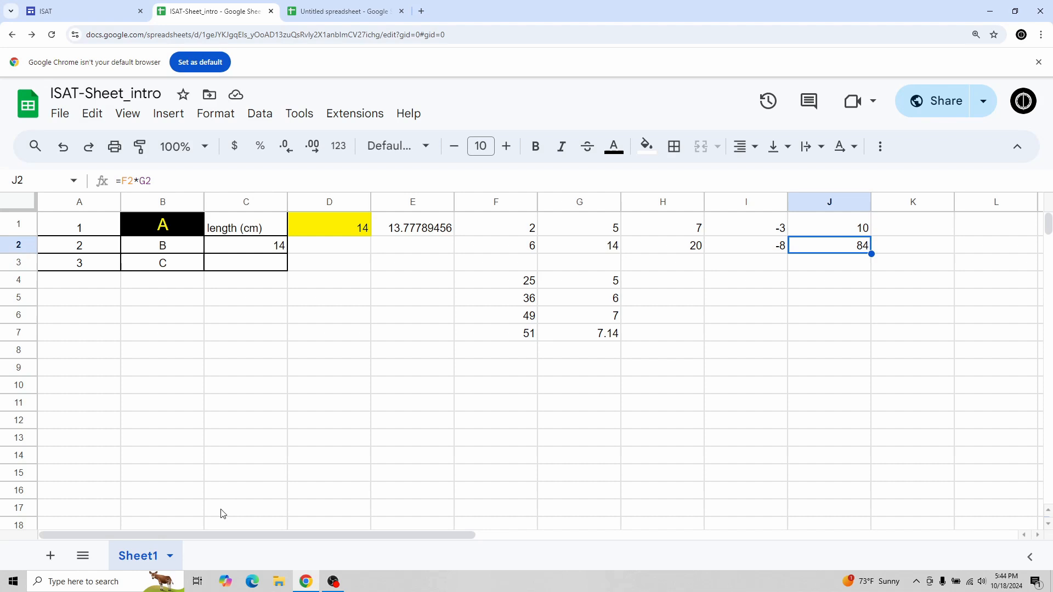
Rename Sheet1 to Introstuff.
{"action": "double_click", "coordinate": [147, 558]}
{"action": "type", "text": "Int"}
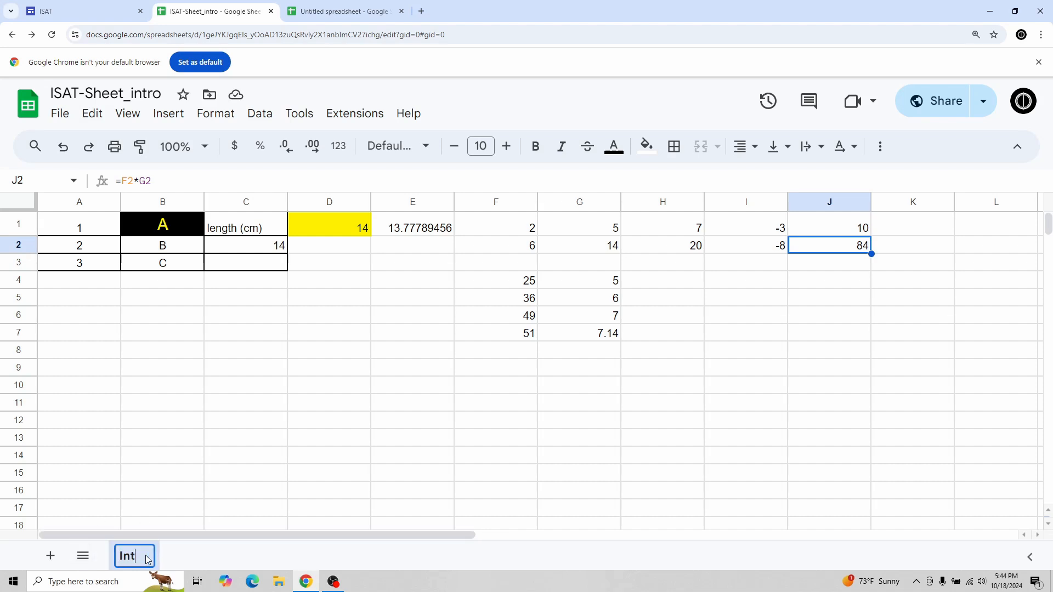
{"action": "type", "text": "rostuff"}
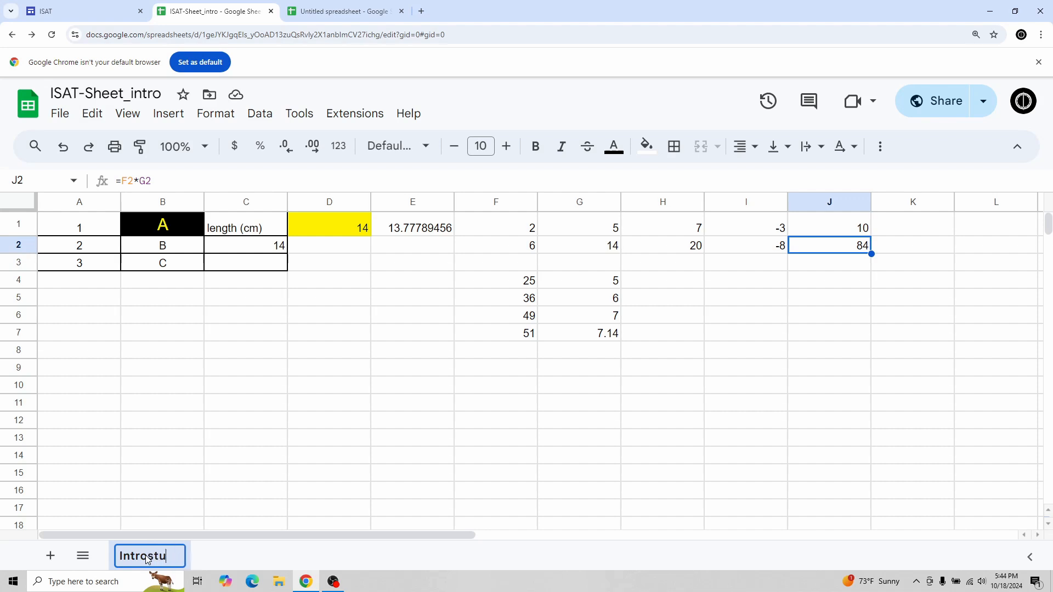
{"action": "key", "text": "Return"}
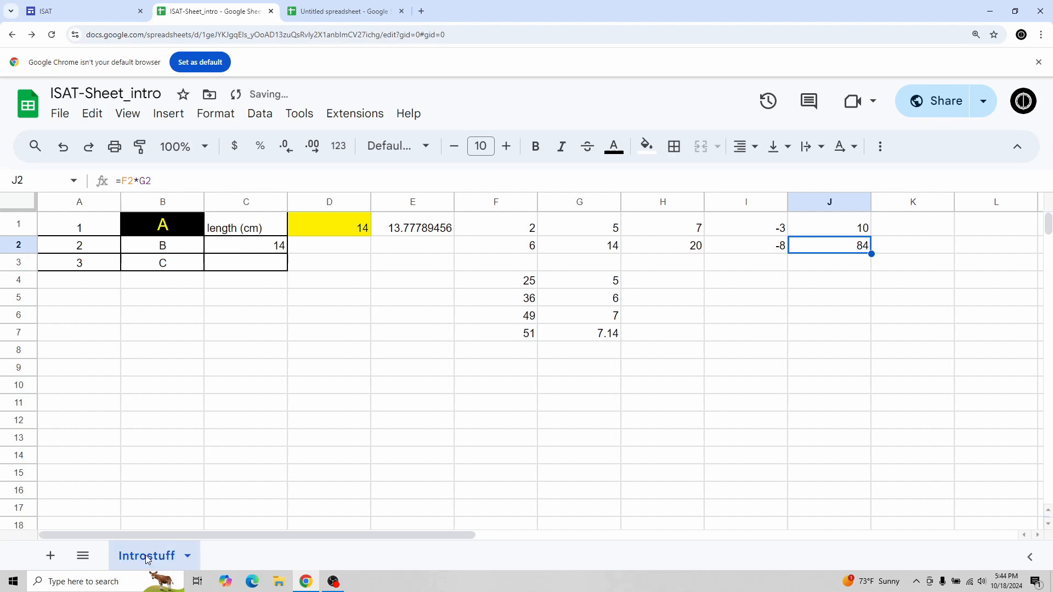
Add a new sheet, look over Introstuff again, and return to the new blank sheet.
{"action": "left_click", "coordinate": [51, 557]}
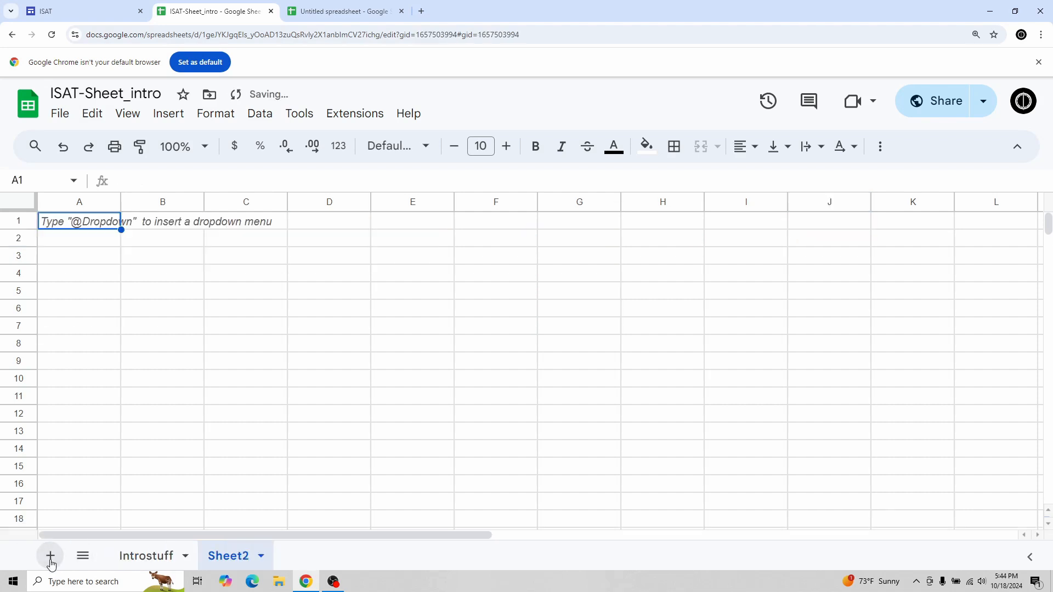
{"action": "left_click", "coordinate": [141, 559]}
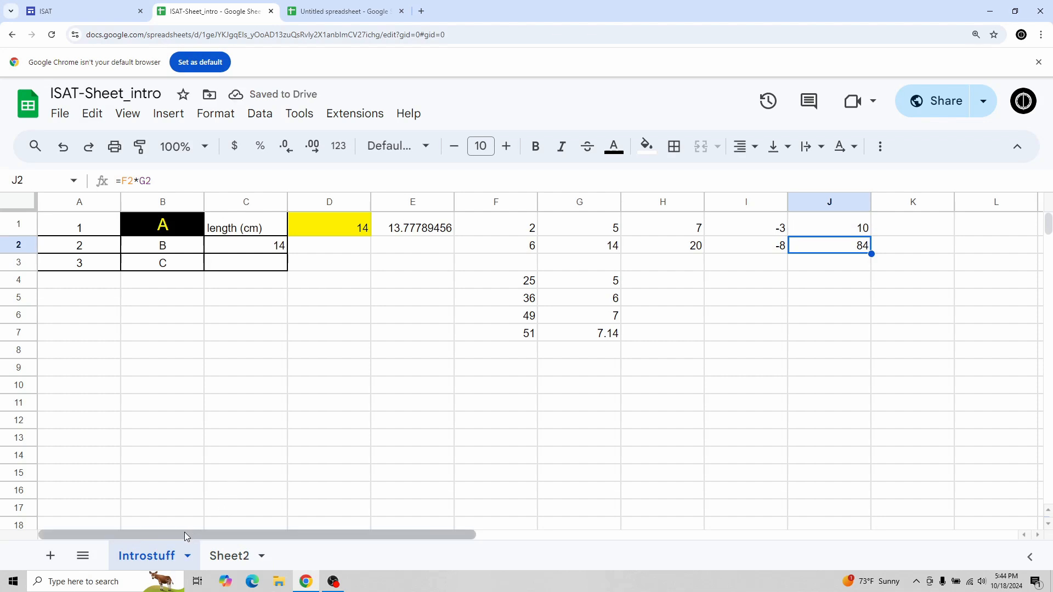
{"action": "scroll", "coordinate": [255, 442], "scroll_direction": "down", "scroll_amount": 9}
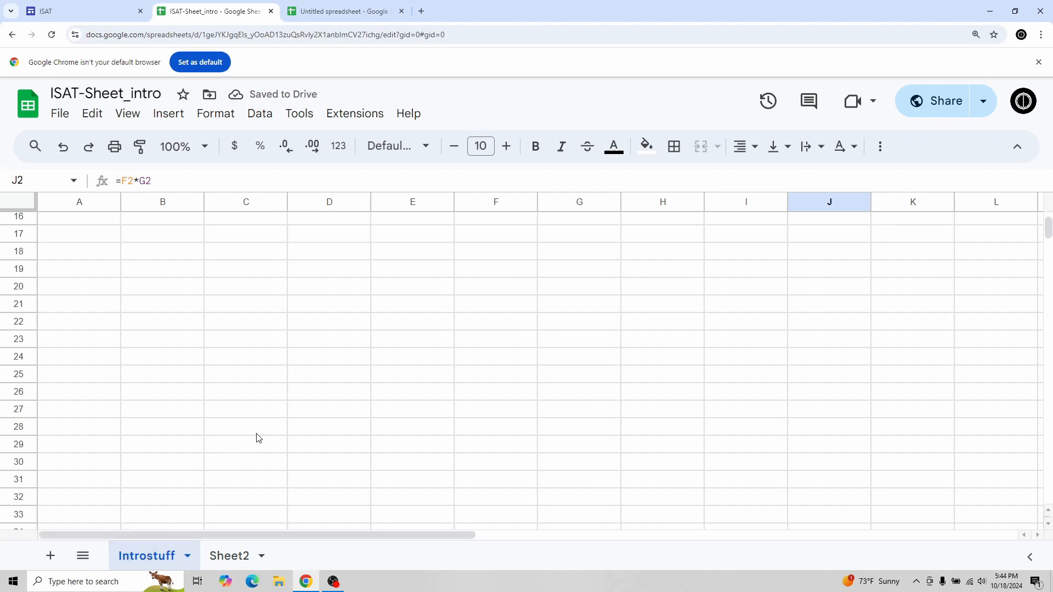
{"action": "scroll", "coordinate": [258, 438], "scroll_direction": "up", "scroll_amount": 9}
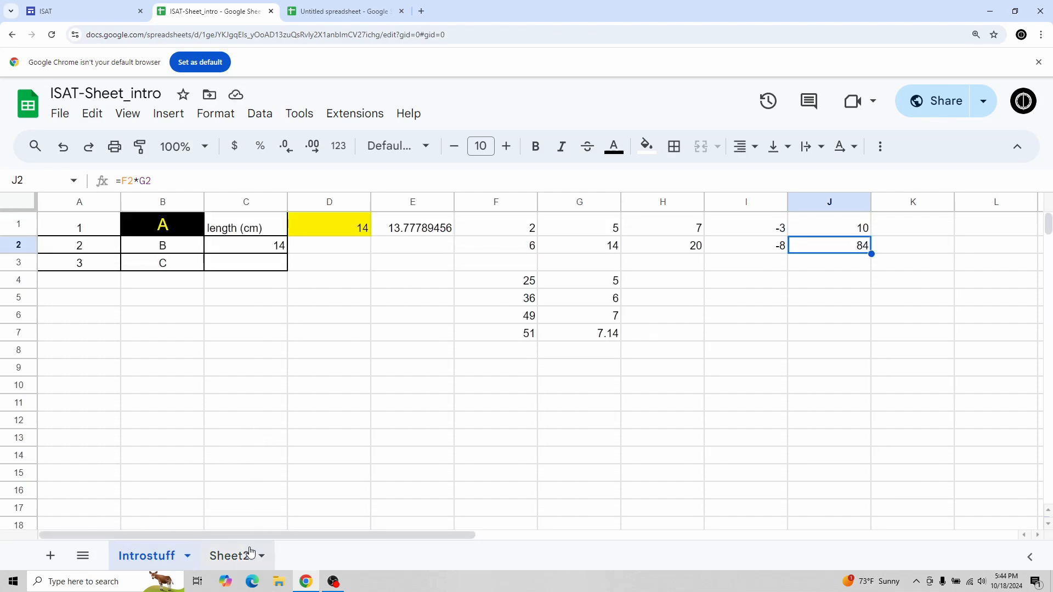
{"action": "left_click", "coordinate": [238, 557]}
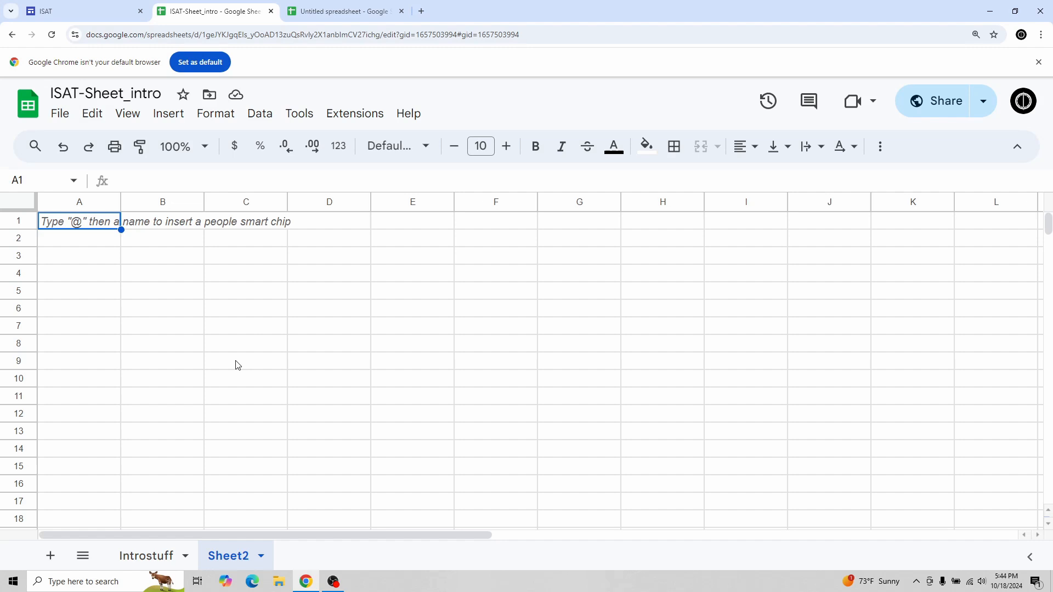
Enter the heading "trials" in A1 and number the trials 1, 2 and 3 in A2:A4.
{"action": "type", "text": "trials"}
{"action": "key", "text": "Return"}
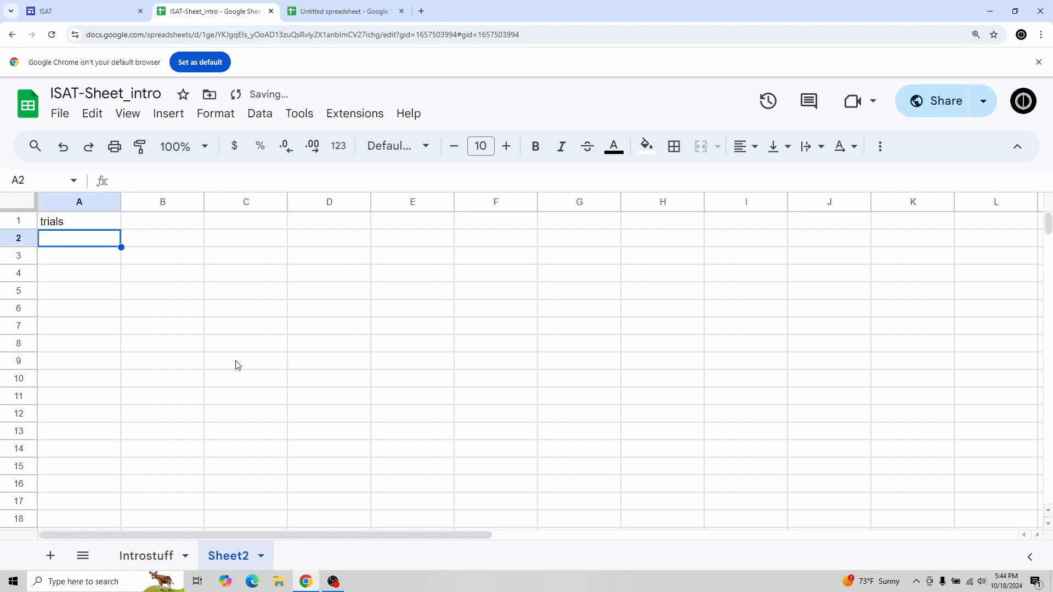
{"action": "type", "text": "1"}
{"action": "key", "text": "Return"}
{"action": "type", "text": "22"}
{"action": "key", "text": "Return"}
{"action": "key", "text": "Up"}
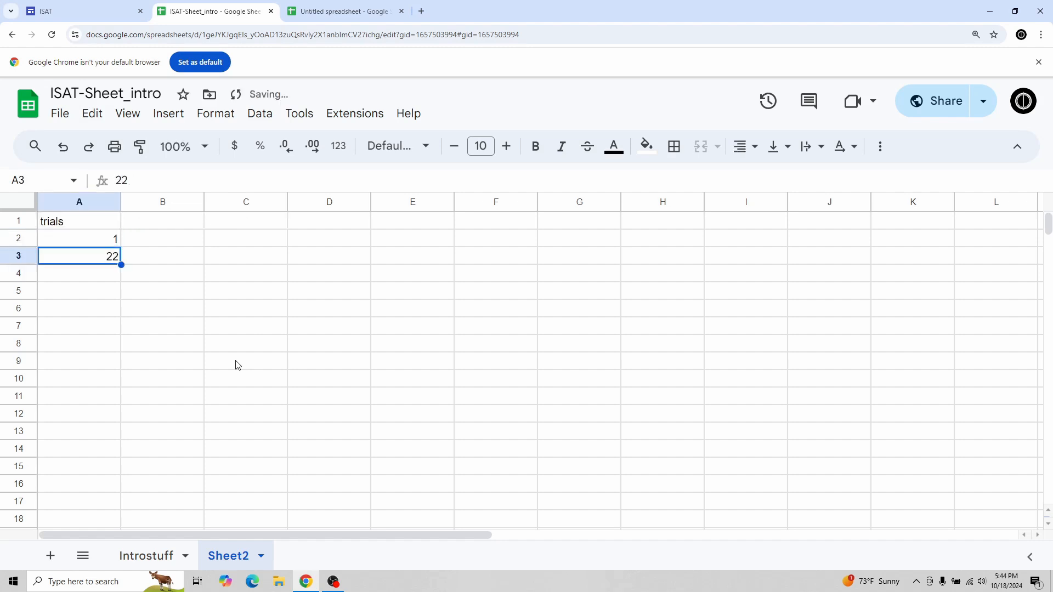
{"action": "type", "text": "2"}
{"action": "key", "text": "Return"}
{"action": "type", "text": "3"}
{"action": "key", "text": "Return"}
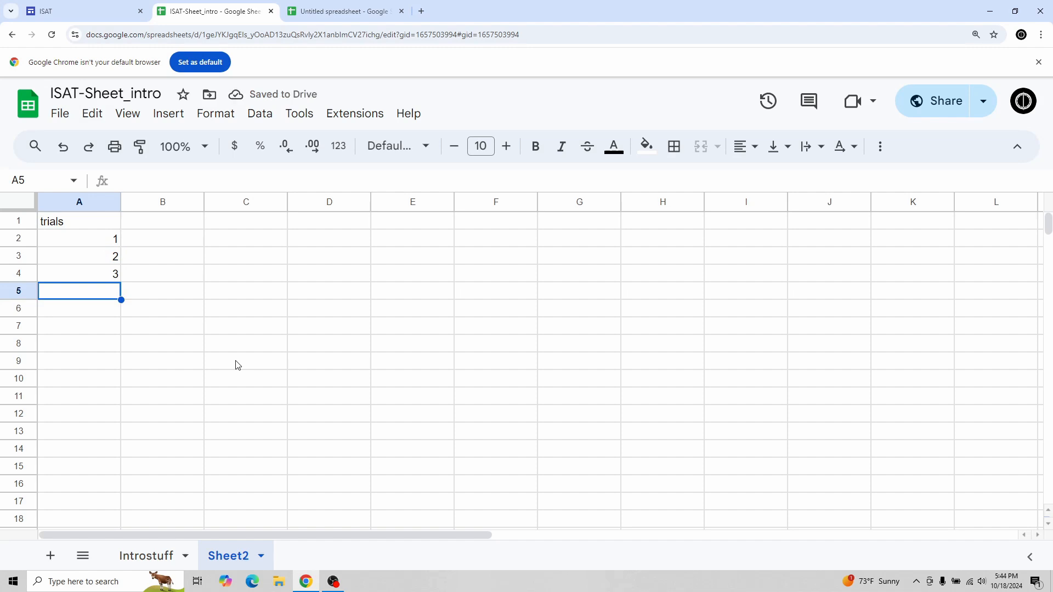
Enter the number 1 in cell B2, beside the first trial.
{"action": "key", "text": "Right"}
{"action": "key", "text": "Up"}
{"action": "key", "text": "Up"}
{"action": "key", "text": "Up"}
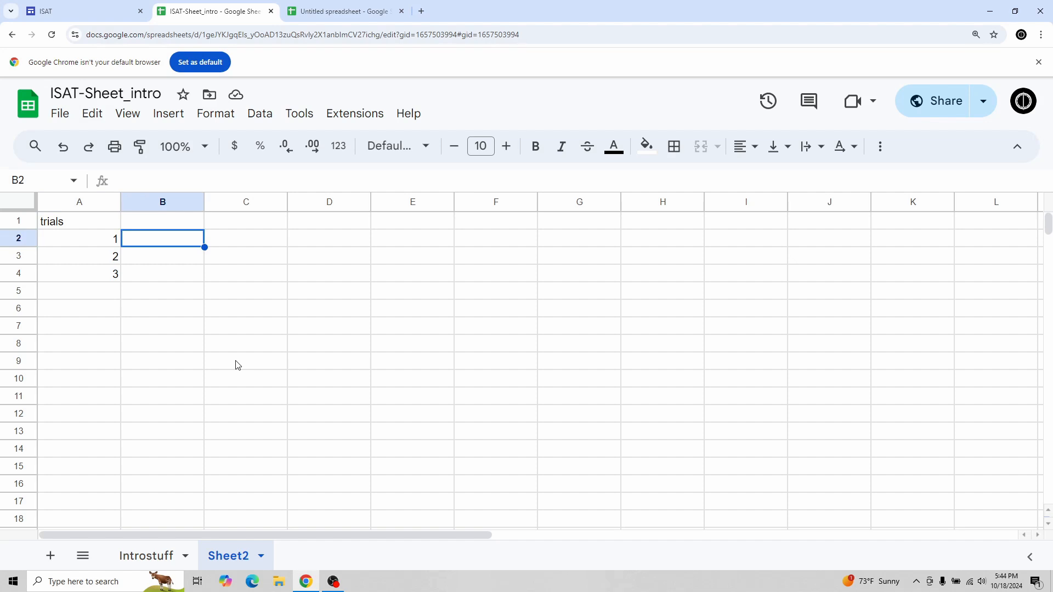
{"action": "type", "text": "1"}
{"action": "key", "text": "Return"}
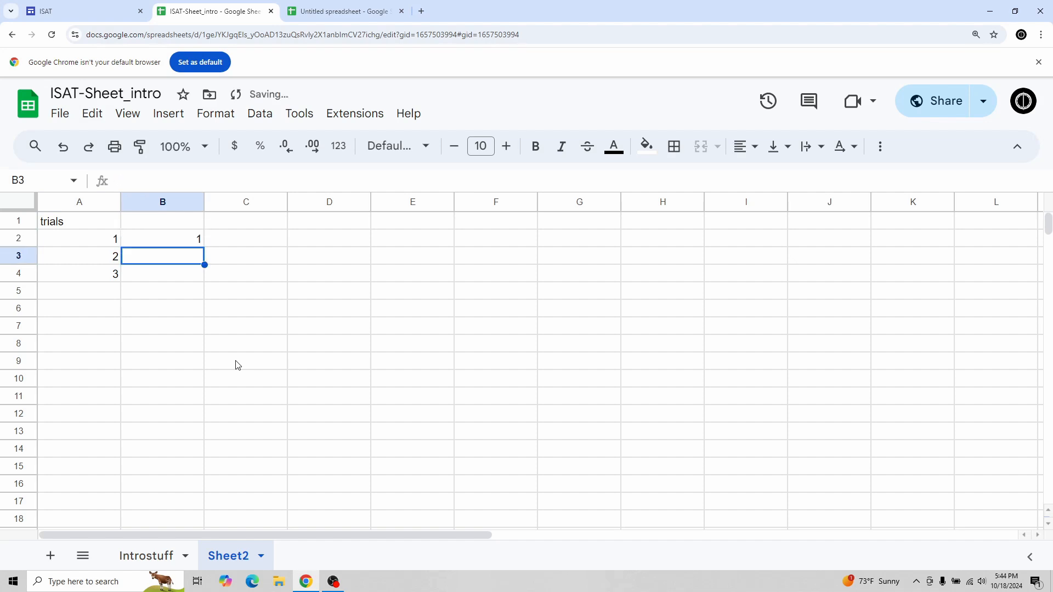
Enter the formula =B2+1 in cell B3 and dismiss the autofill suggestion.
{"action": "type", "text": "="}
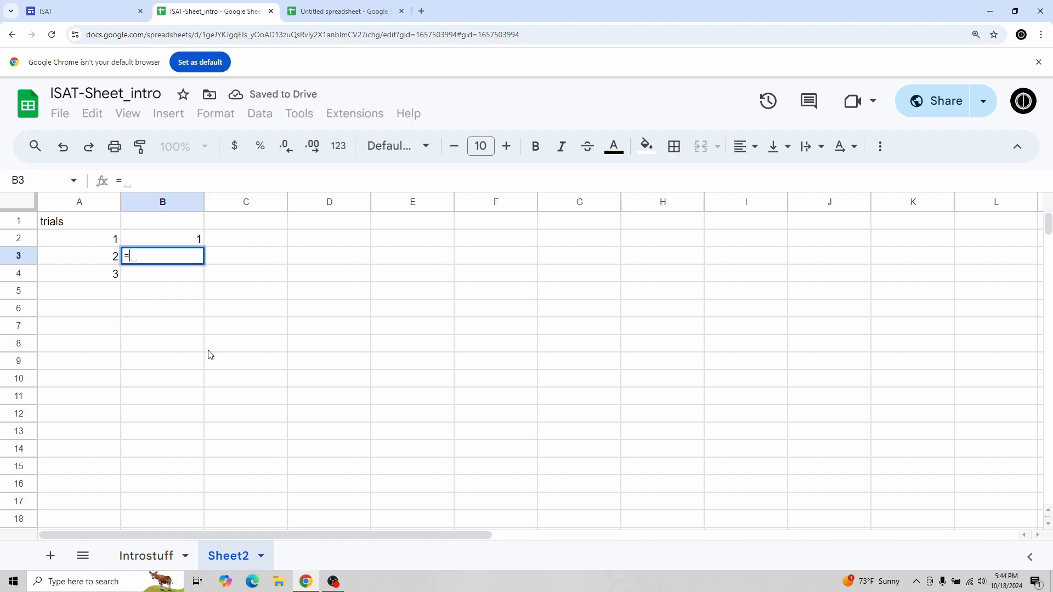
{"action": "left_click", "coordinate": [179, 237]}
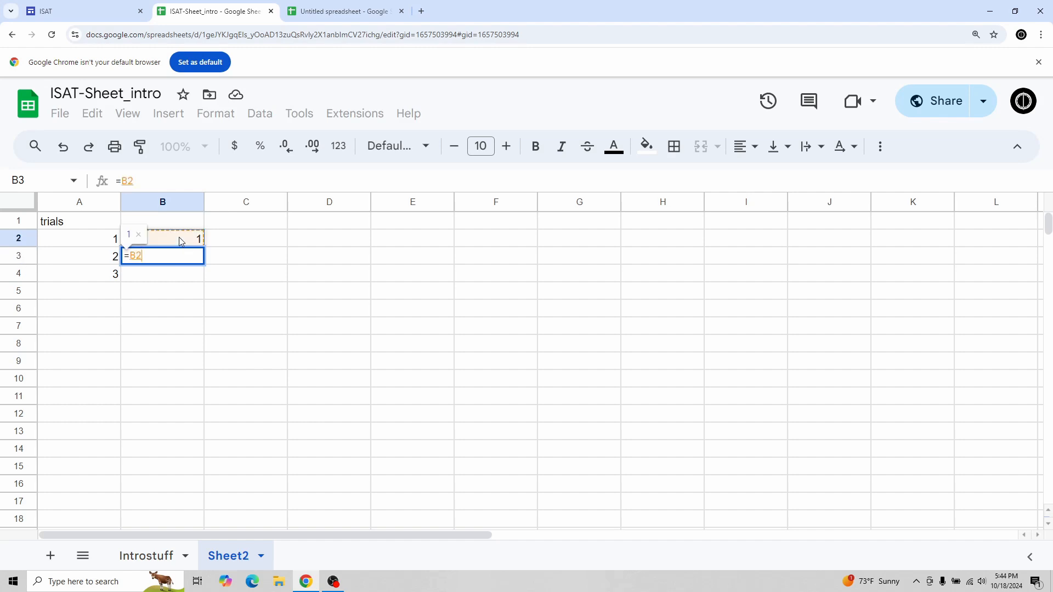
{"action": "type", "text": "+1"}
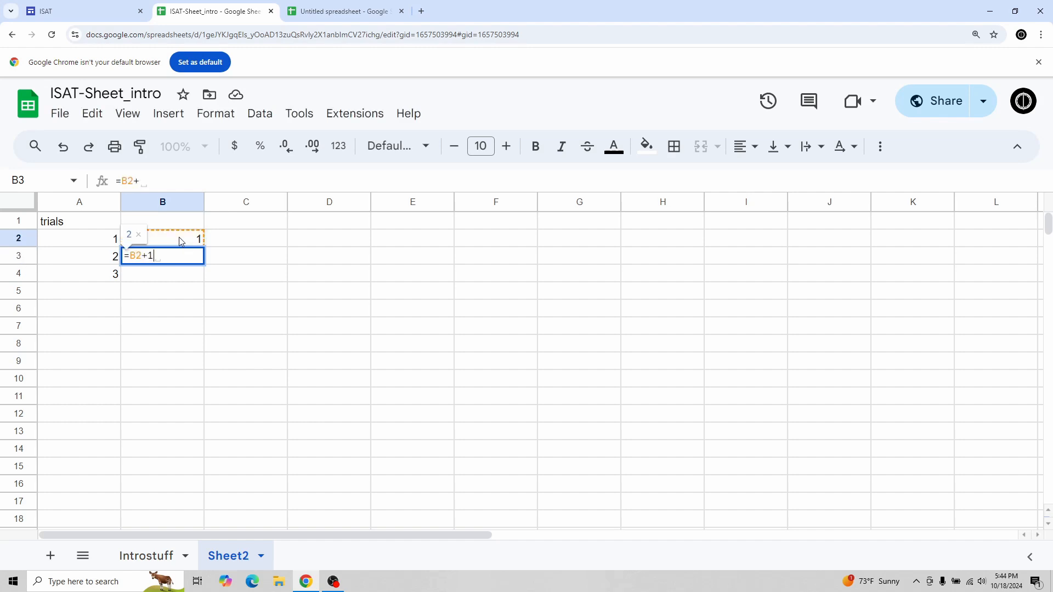
{"action": "key", "text": "Return"}
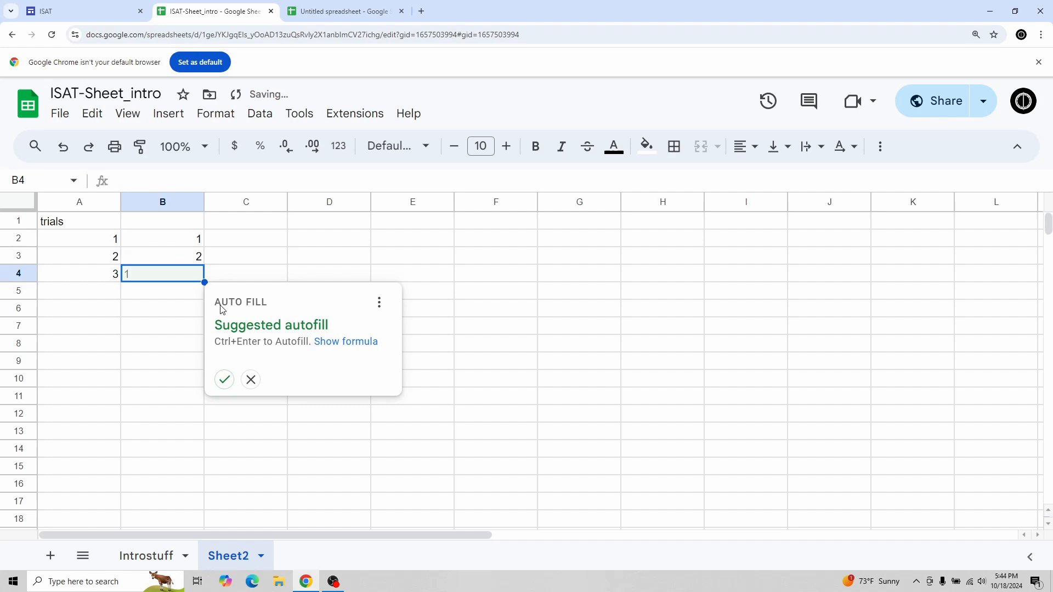
{"action": "left_click", "coordinate": [252, 380]}
Fill the formula in B3 down through B16.
{"action": "left_click", "coordinate": [165, 256]}
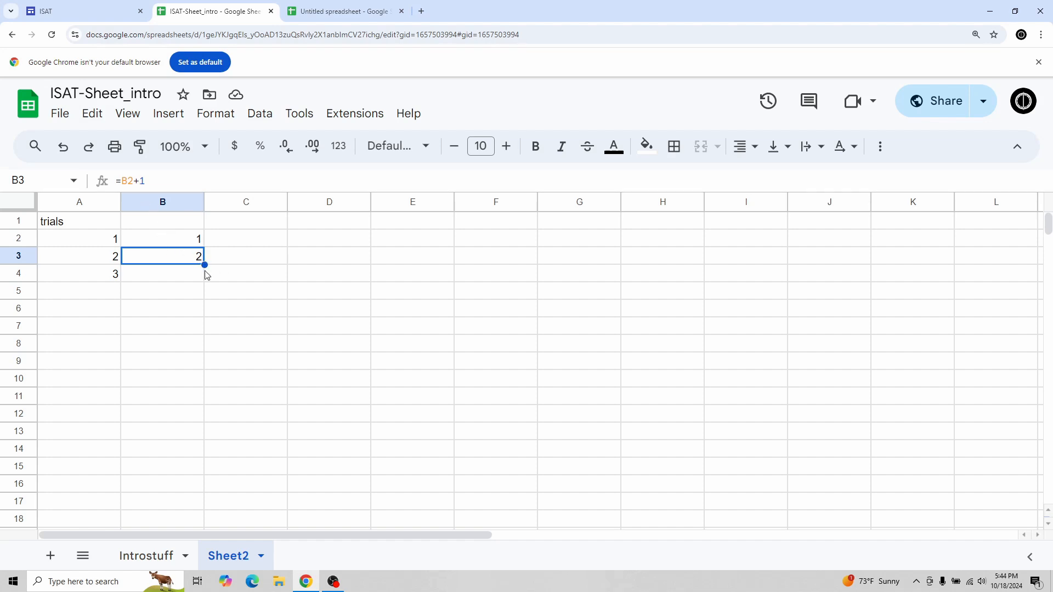
{"action": "left_click_drag", "start_coordinate": [205, 265], "coordinate": [214, 492]}
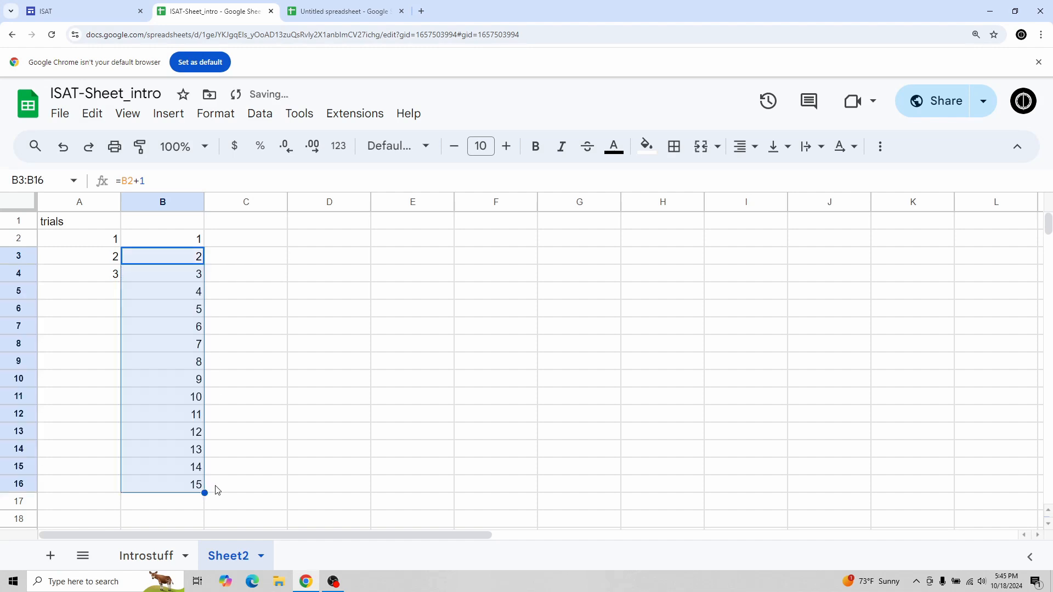
{"action": "left_click", "coordinate": [176, 244]}
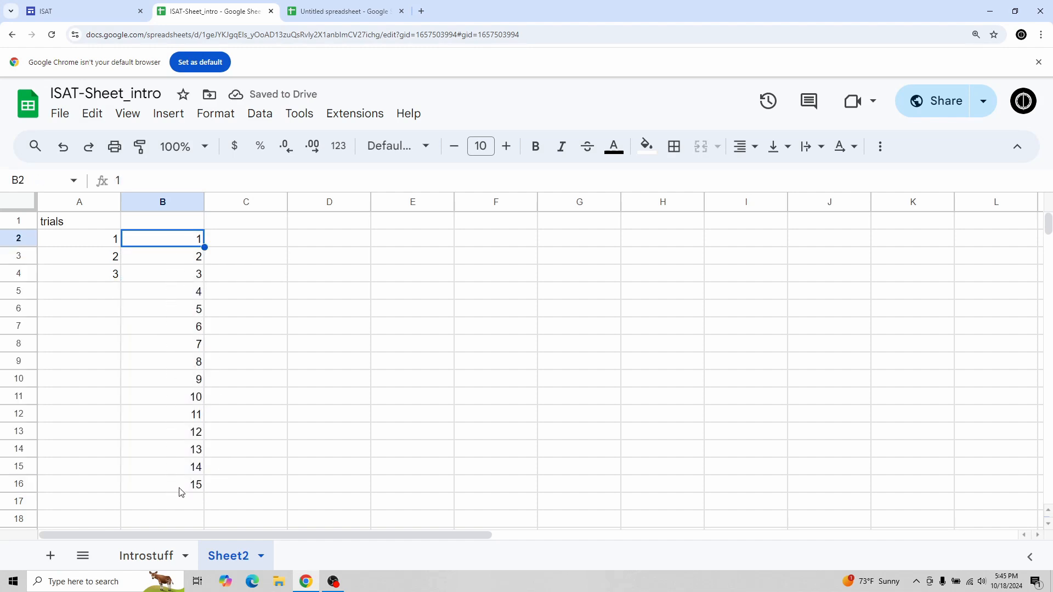
{"action": "left_click", "coordinate": [98, 292]}
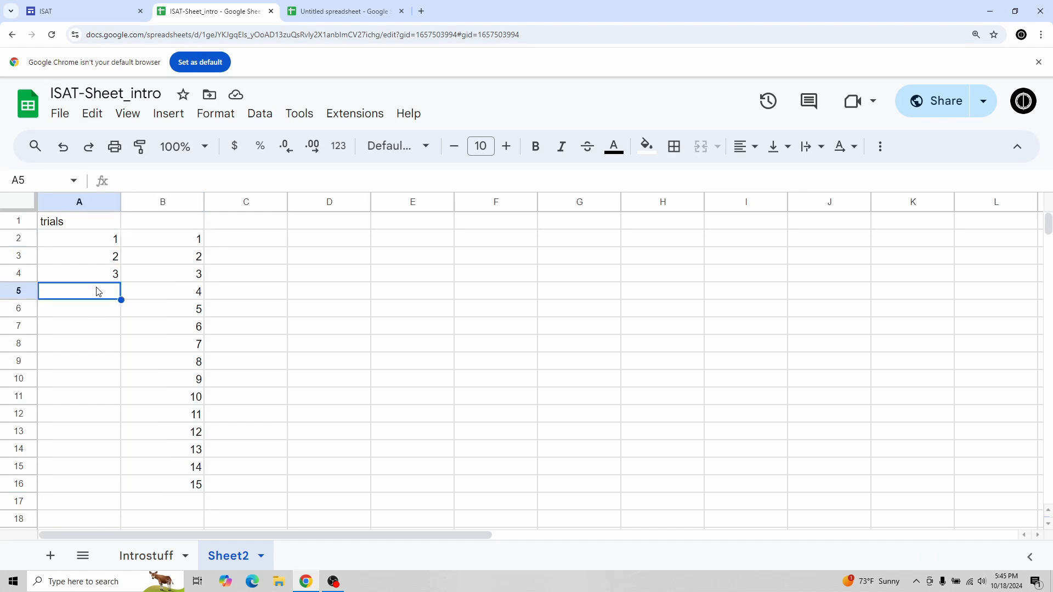
Enter 1 in C2 and fill a consecutive number series down to C5.
{"action": "left_click", "coordinate": [237, 242]}
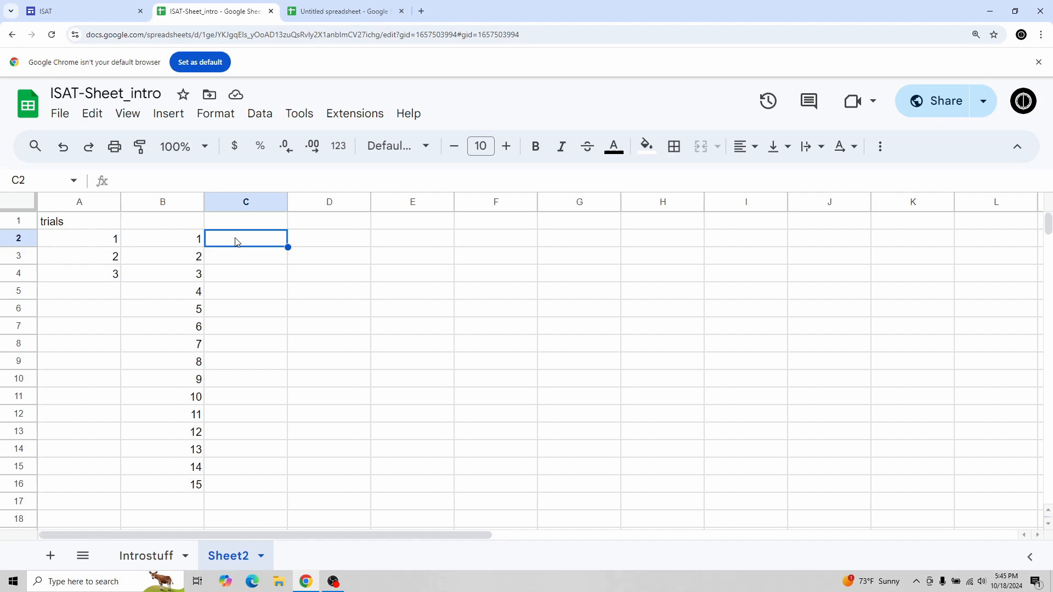
{"action": "type", "text": "1"}
{"action": "key", "text": "Return"}
{"action": "left_click", "coordinate": [236, 242]}
{"action": "left_click_drag", "start_coordinate": [288, 246], "coordinate": [289, 296]}
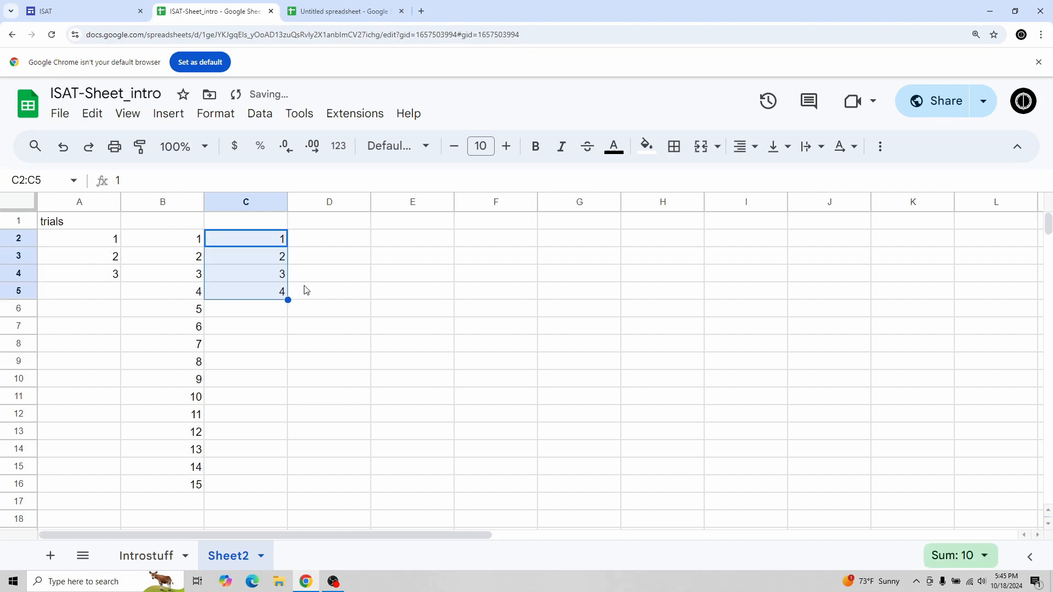
Fill the number series from C2 down to C16 and inspect the contents of C2 and C3.
{"action": "left_click", "coordinate": [267, 244]}
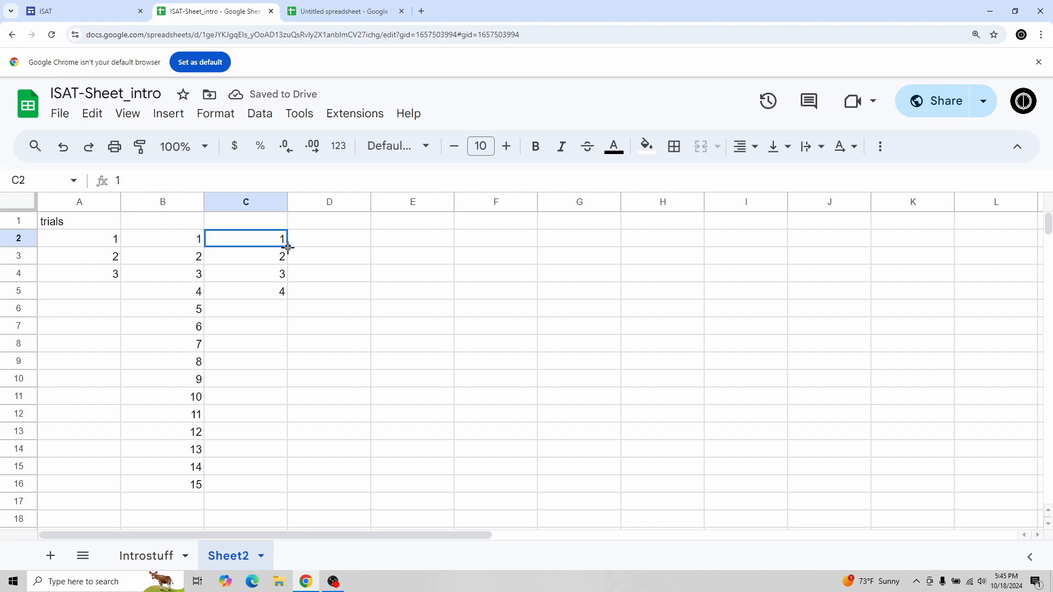
{"action": "left_click_drag", "start_coordinate": [287, 245], "coordinate": [274, 483]}
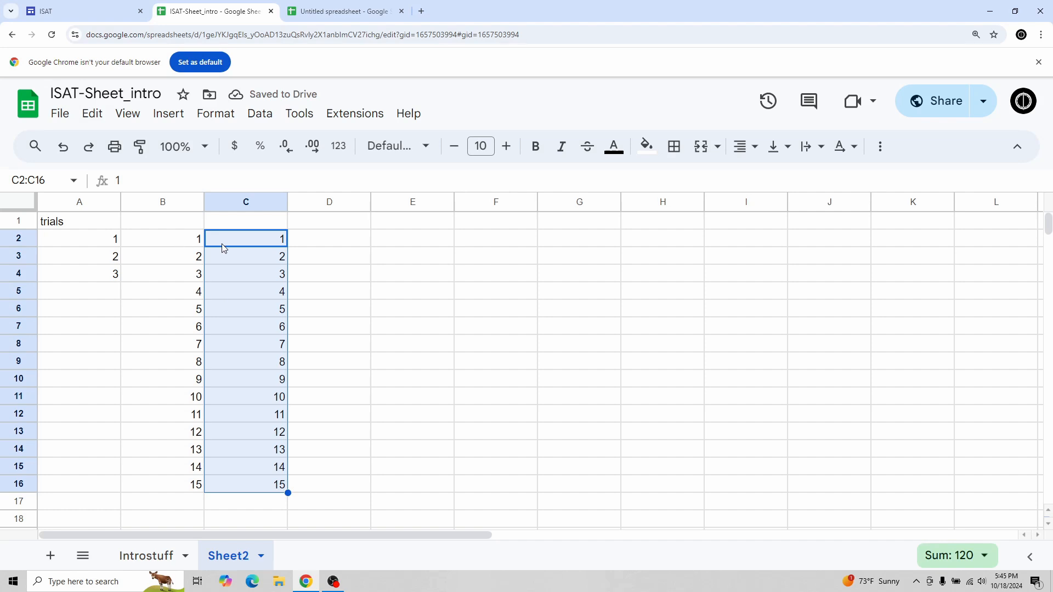
{"action": "left_click", "coordinate": [243, 241]}
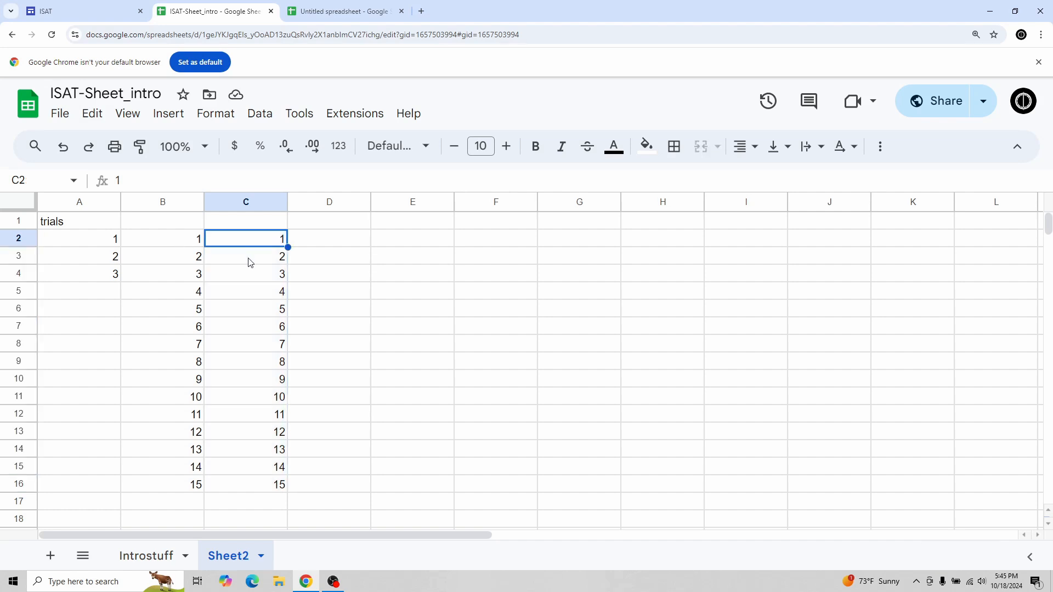
{"action": "left_click", "coordinate": [248, 259]}
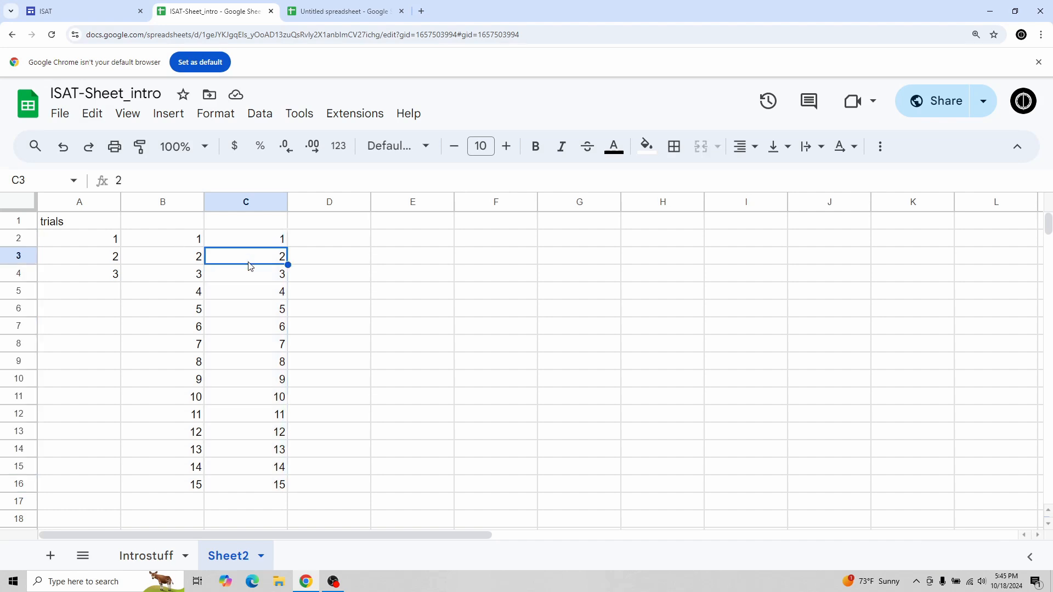
Change the starting value in B2 to 10.
{"action": "left_click", "coordinate": [165, 240]}
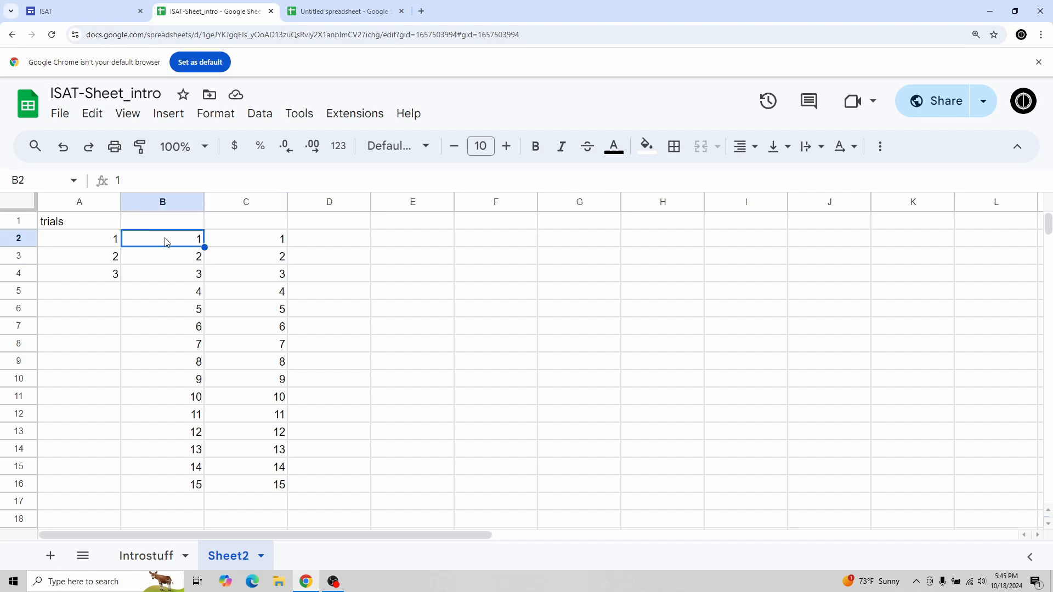
{"action": "type", "text": "10"}
{"action": "key", "text": "Return"}
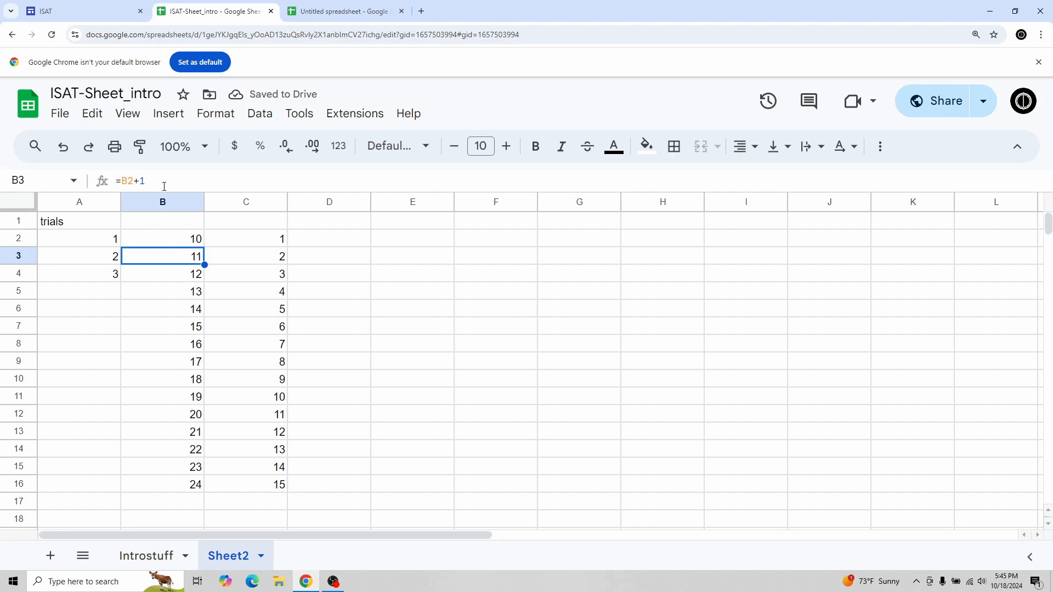
Fill column B as a plain number series from B2 down to B16, replacing the formulas.
{"action": "left_click", "coordinate": [179, 239]}
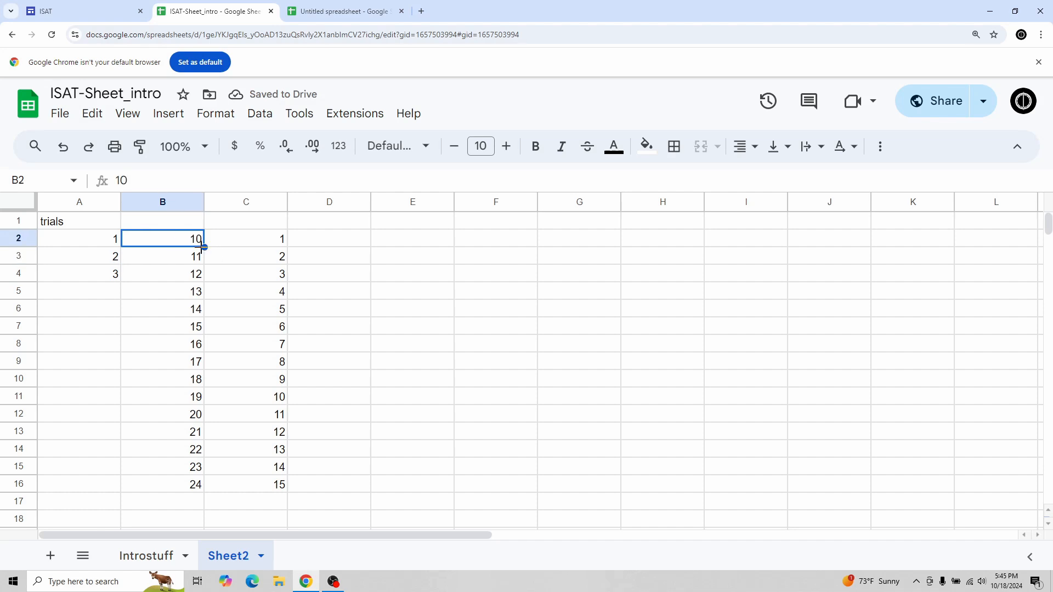
{"action": "left_click_drag", "start_coordinate": [204, 247], "coordinate": [207, 488]}
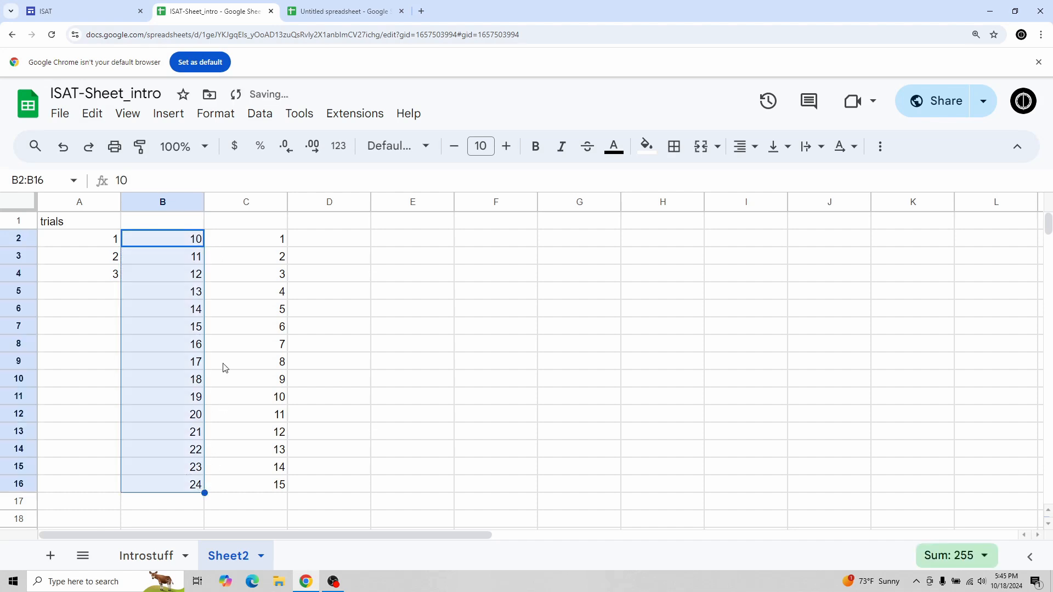
{"action": "left_click", "coordinate": [186, 257]}
{"action": "left_click", "coordinate": [194, 239]}
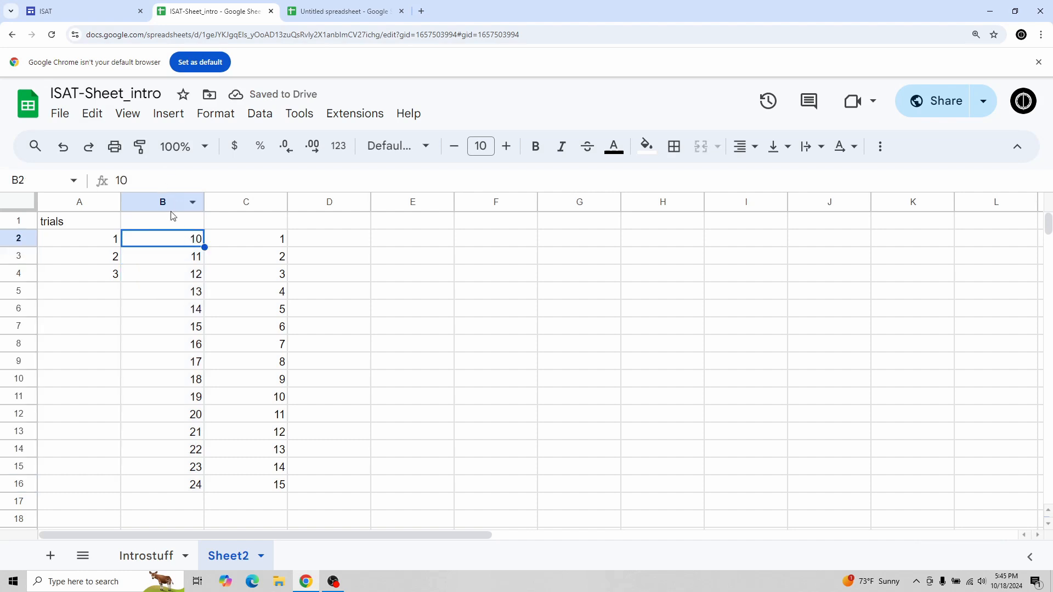
Replace the content of B3 with the formula =B2+10.
{"action": "left_click", "coordinate": [172, 260]}
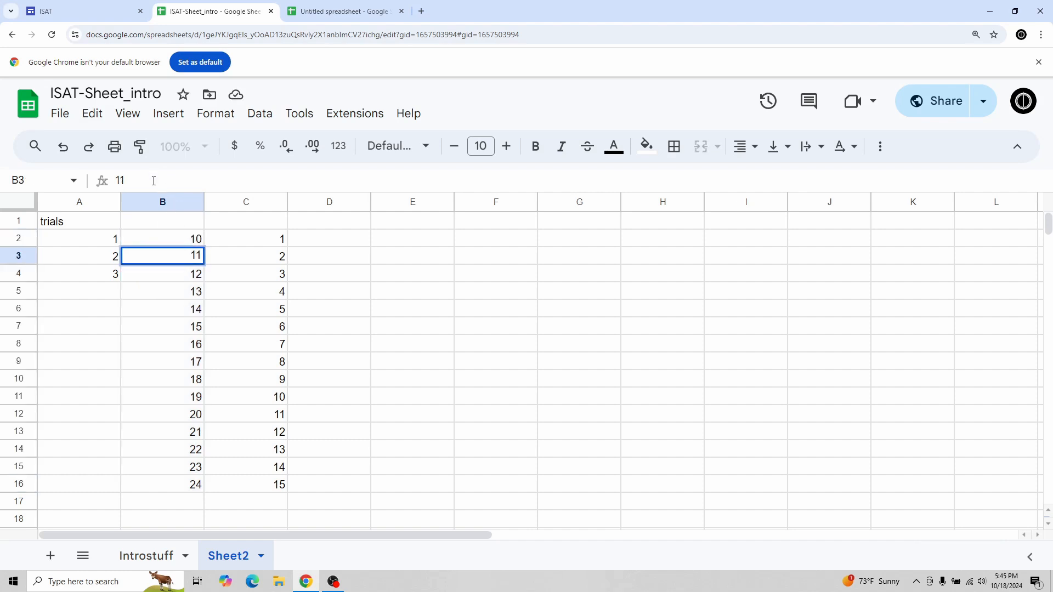
{"action": "key", "text": "Delete"}
{"action": "type", "text": "="}
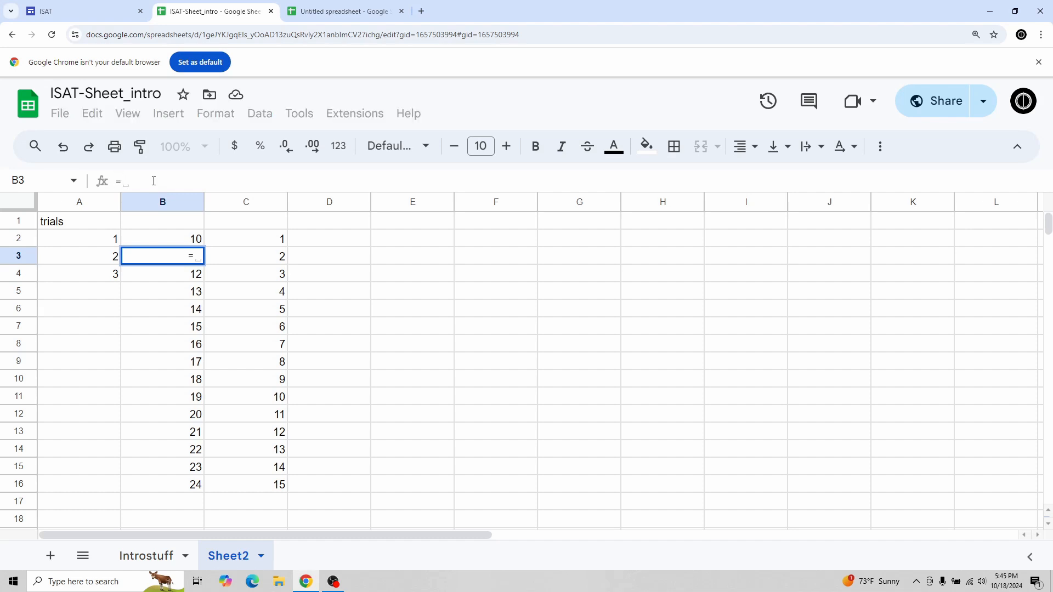
{"action": "left_click", "coordinate": [174, 241]}
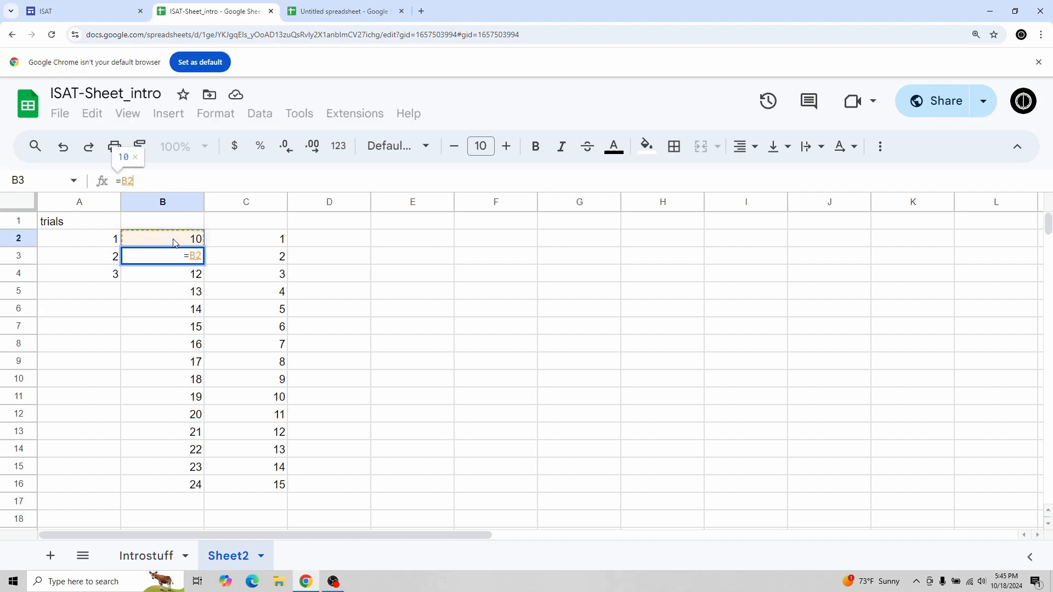
{"action": "type", "text": "+10"}
{"action": "key", "text": "Return"}
Fill the B3 formula down through B16 to count in tens.
{"action": "left_click", "coordinate": [176, 260]}
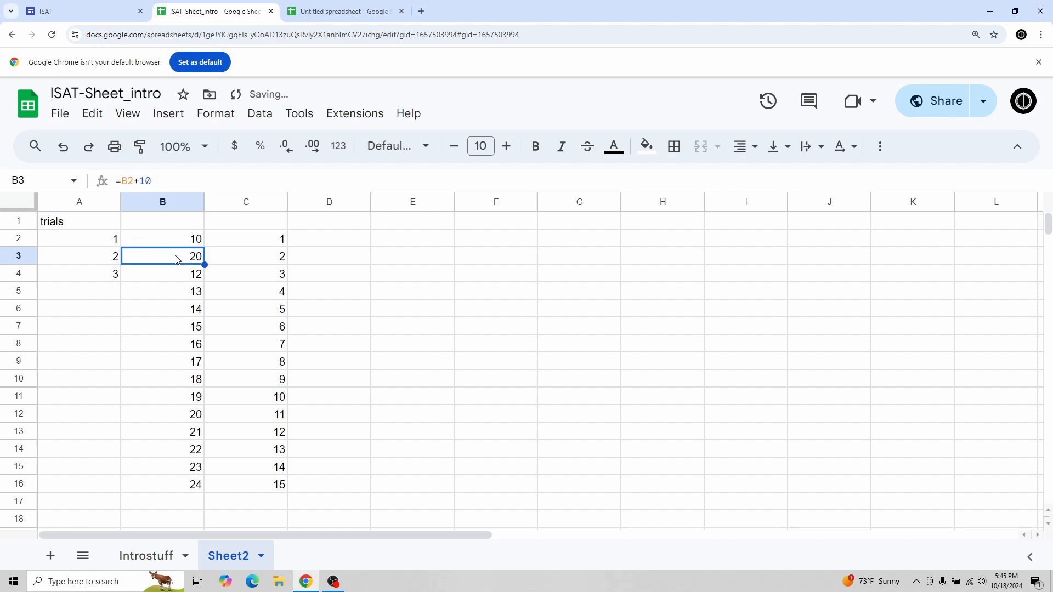
{"action": "left_click_drag", "start_coordinate": [205, 265], "coordinate": [206, 484]}
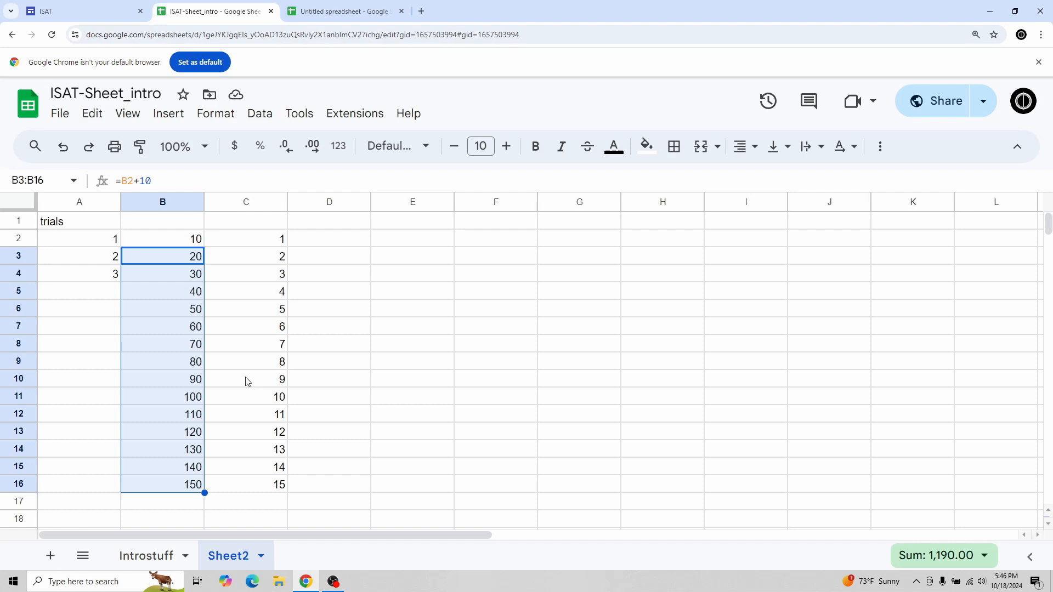
Rename Sheet2 to Mathstuff.
{"action": "double_click", "coordinate": [235, 558]}
{"action": "type", "text": "Mathstuff"}
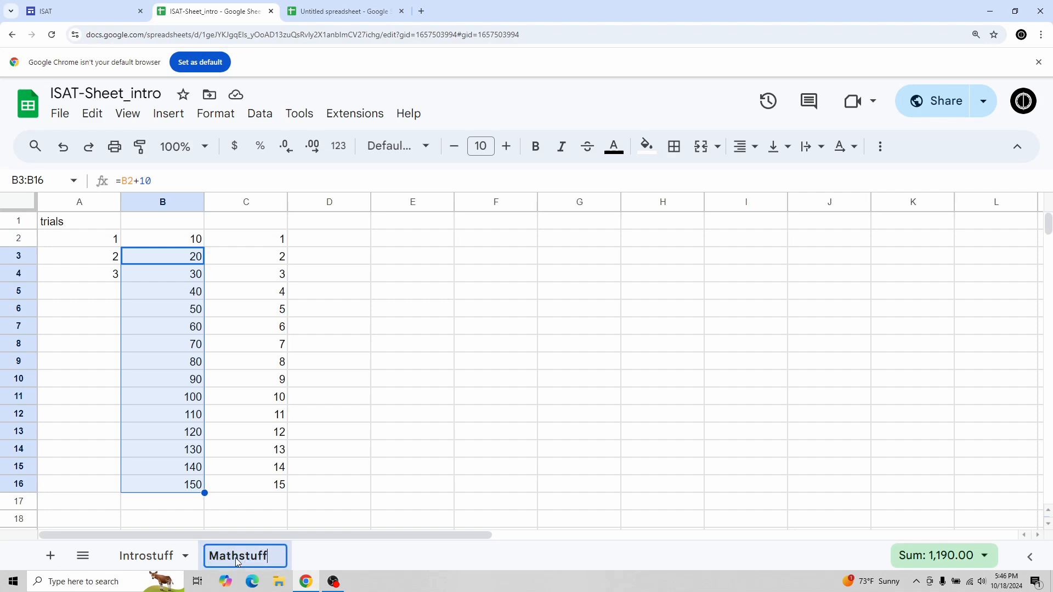
{"action": "key", "text": "Return"}
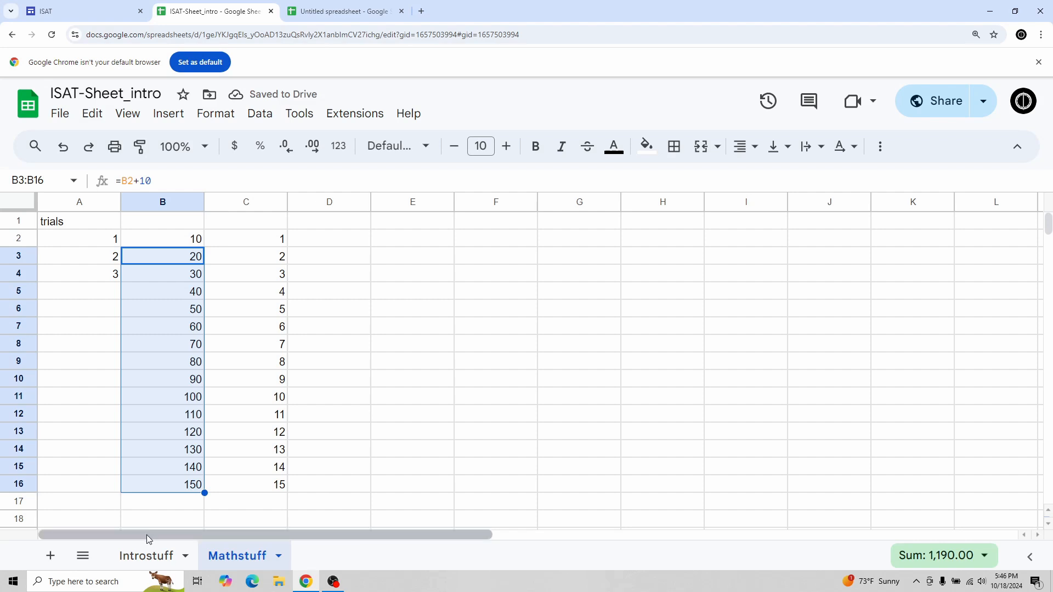
In cell B6 of Introstuff, enter a formula dividing cell B13 of the Mathstuff sheet by 10: =Mathstuff!B13/10.
{"action": "left_click", "coordinate": [152, 557]}
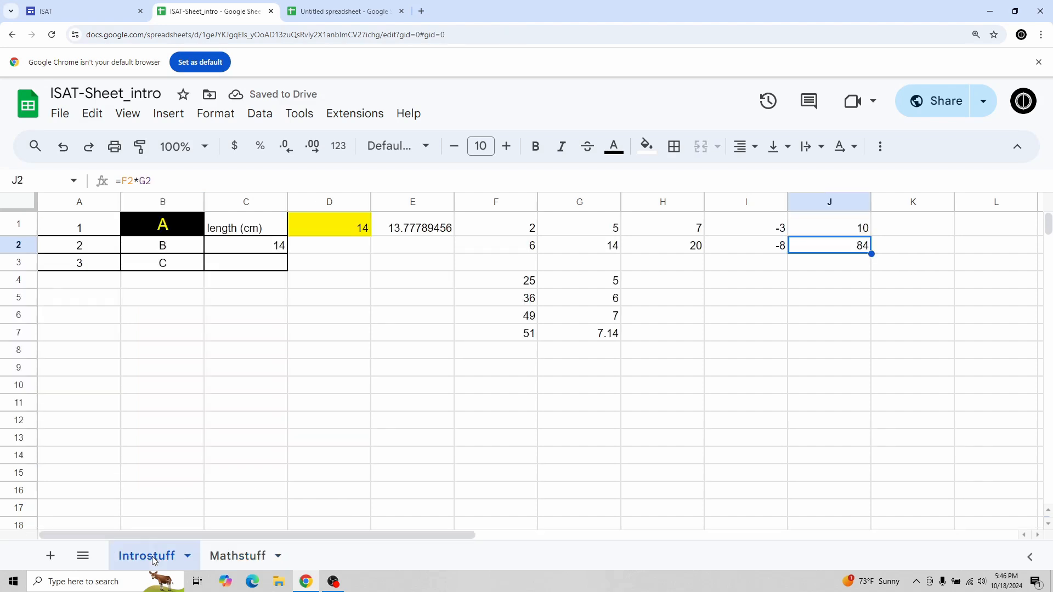
{"action": "left_click", "coordinate": [144, 319]}
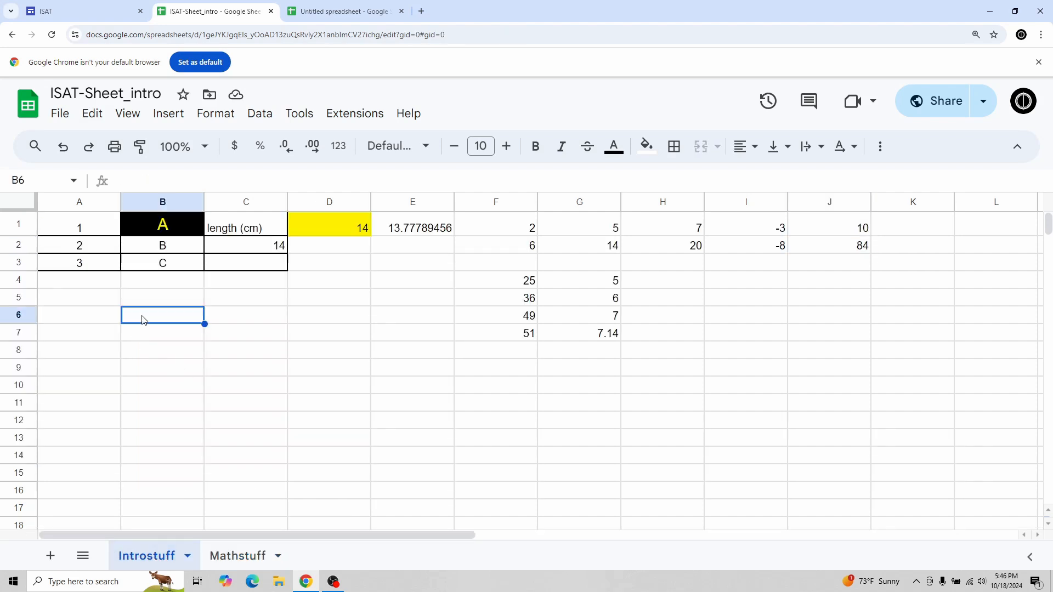
{"action": "type", "text": "="}
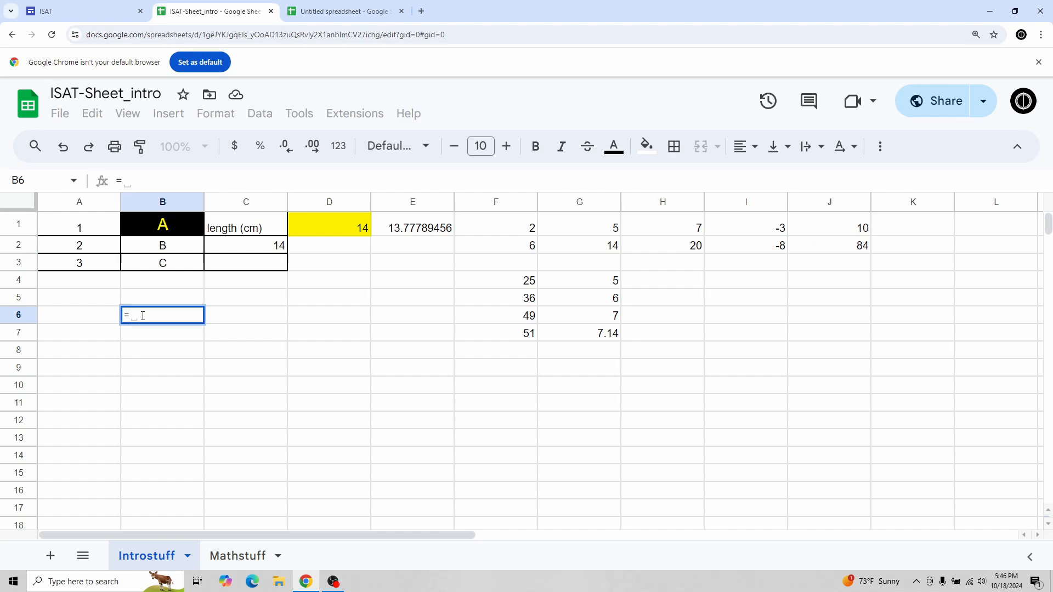
{"action": "left_click", "coordinate": [240, 556]}
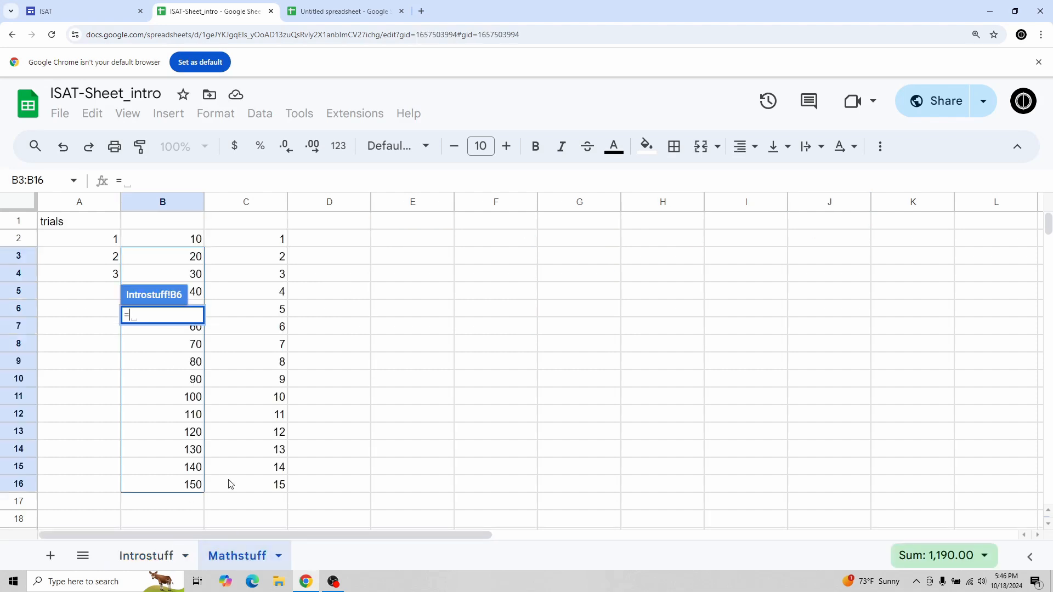
{"action": "left_click", "coordinate": [167, 432]}
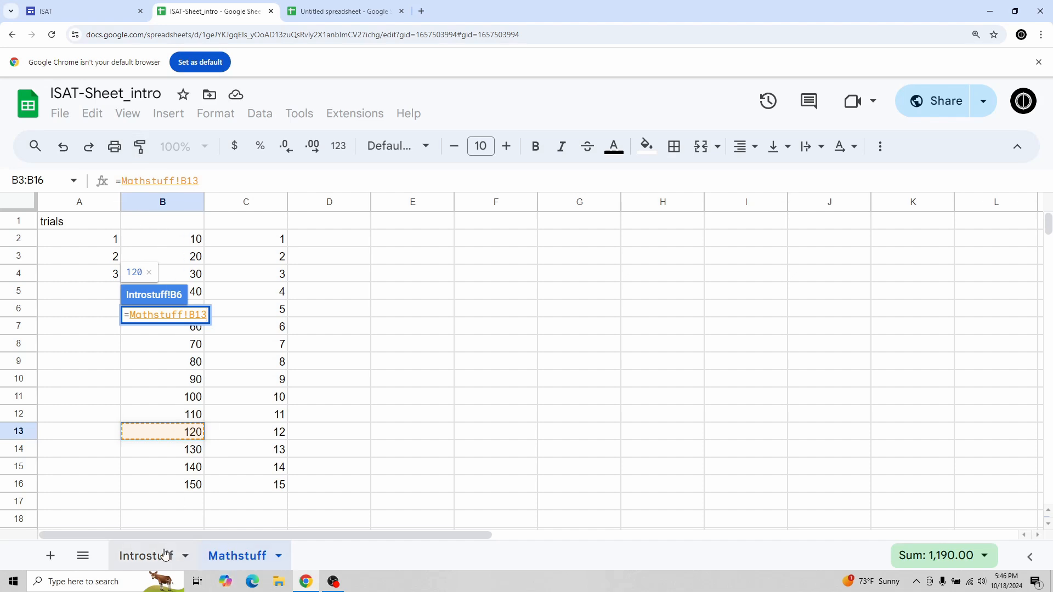
{"action": "type", "text": "/10"}
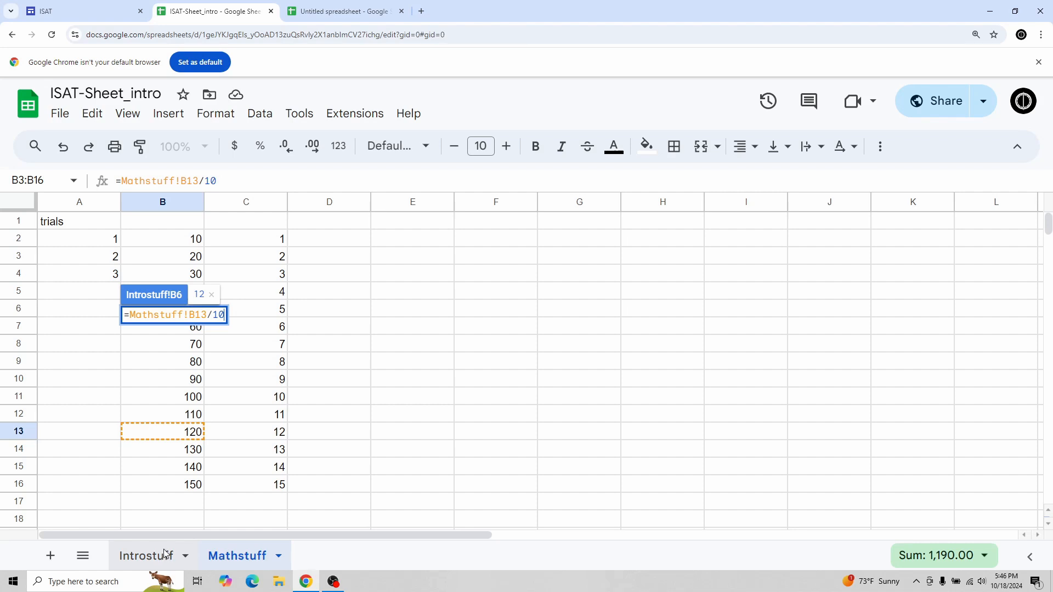
{"action": "key", "text": "Return"}
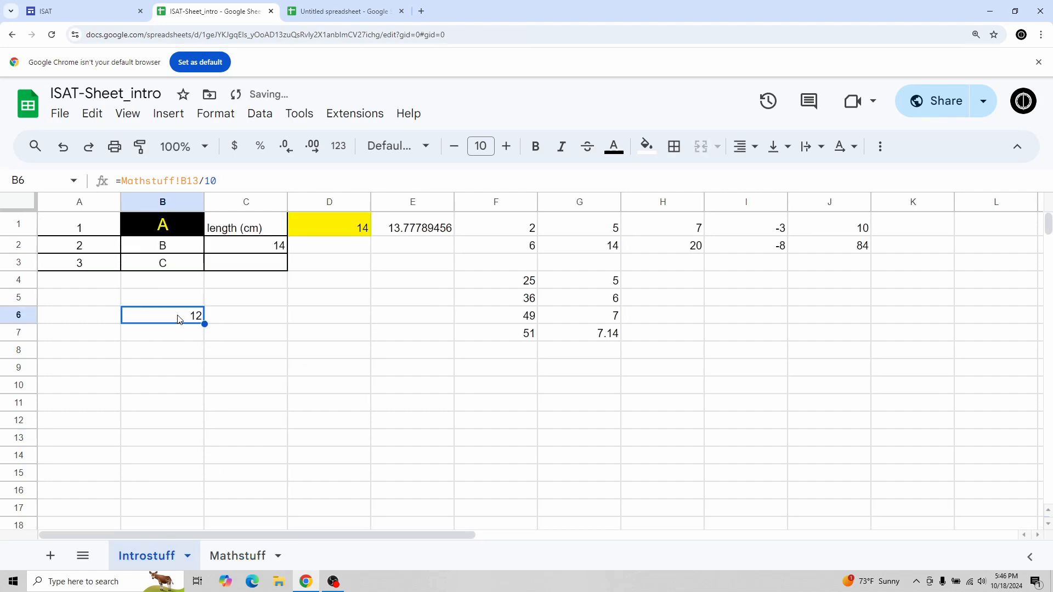
Set B13 on the Mathstuff sheet to 125 and return to Introstuff to check the linked cell B6.
{"action": "left_click", "coordinate": [245, 555]}
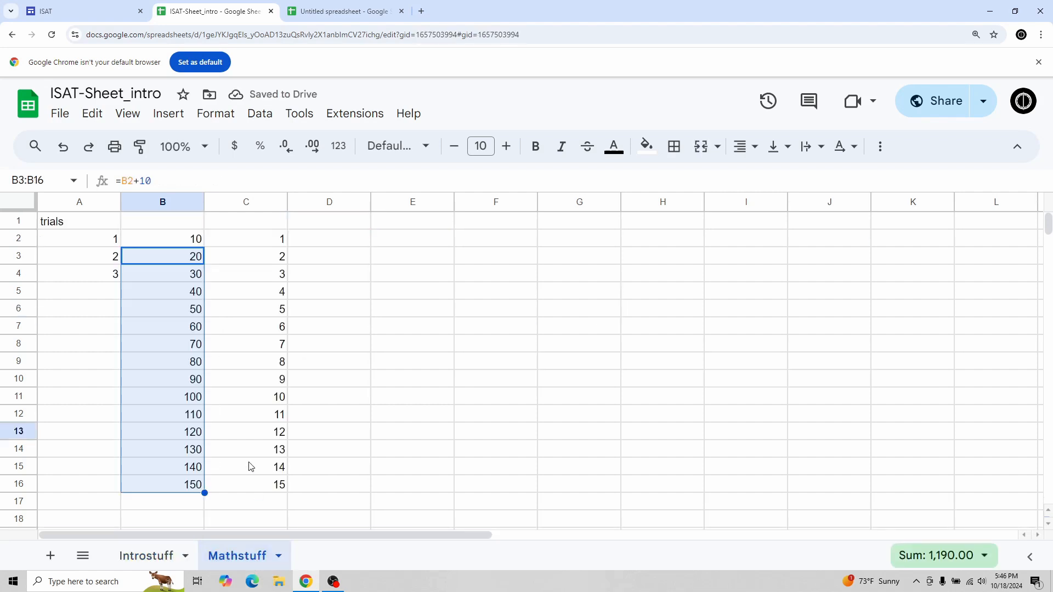
{"action": "key", "text": "Up"}
{"action": "left_click", "coordinate": [170, 432]}
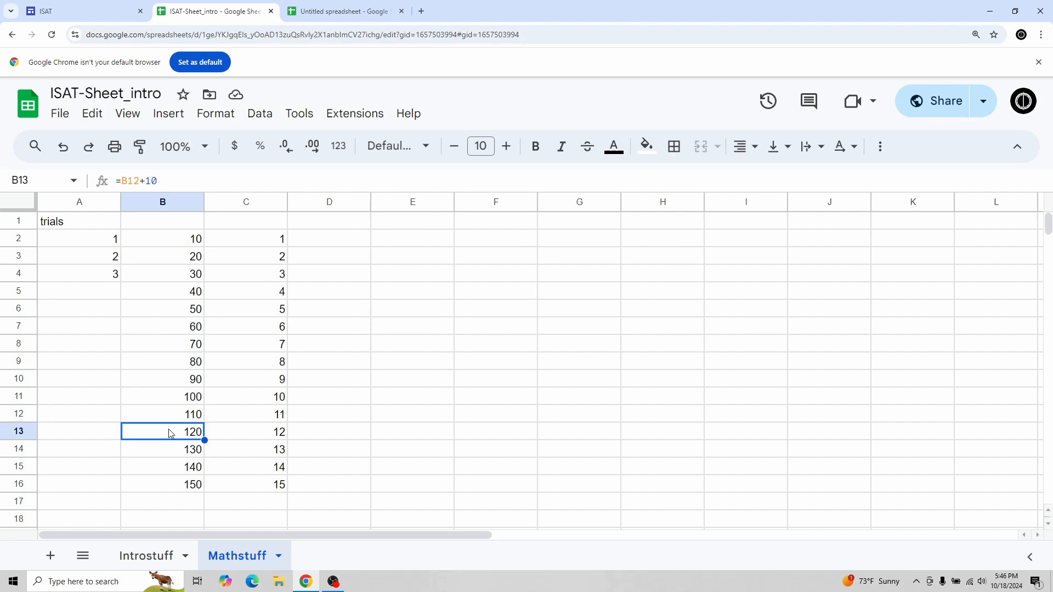
{"action": "type", "text": "125"}
{"action": "key", "text": "Return"}
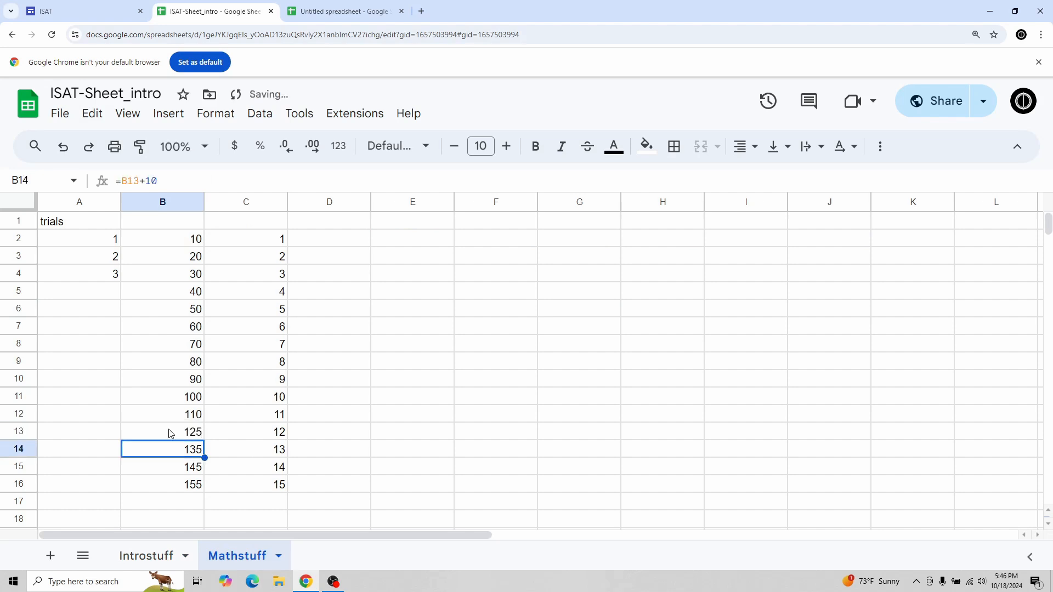
{"action": "left_click", "coordinate": [157, 557]}
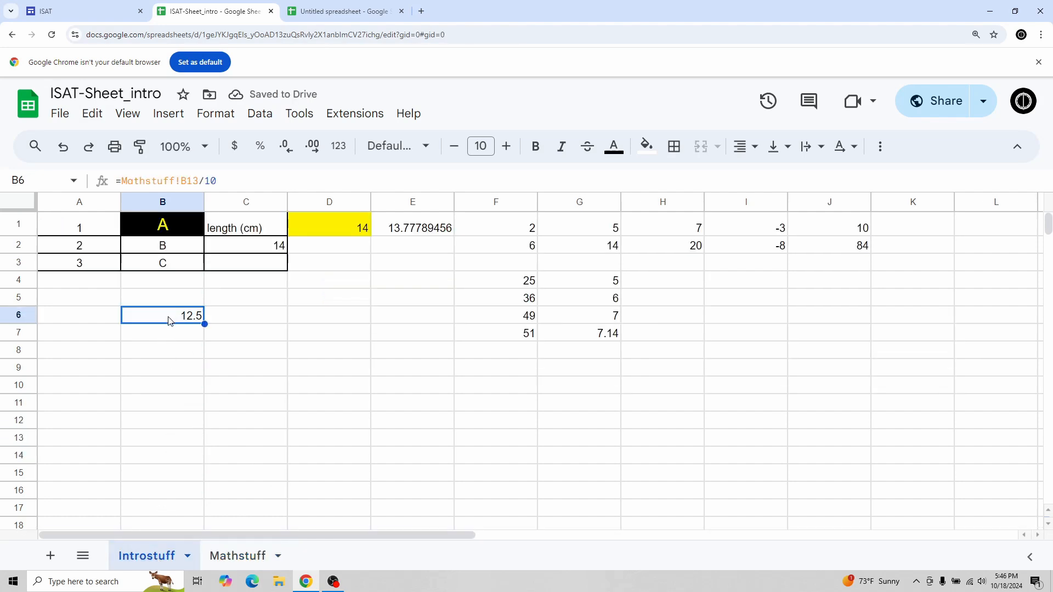